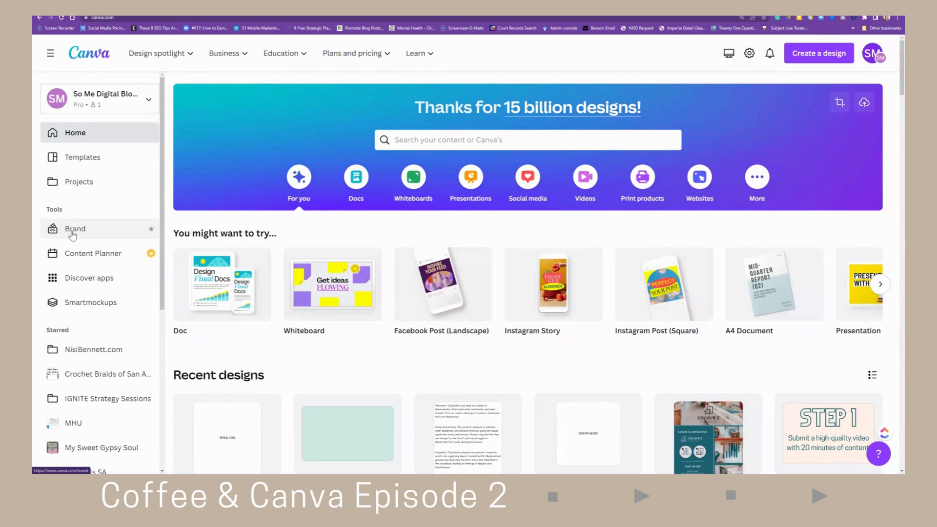
# - Create a new brand kit named "Feb Training 2"
pyautogui.click(73, 235)
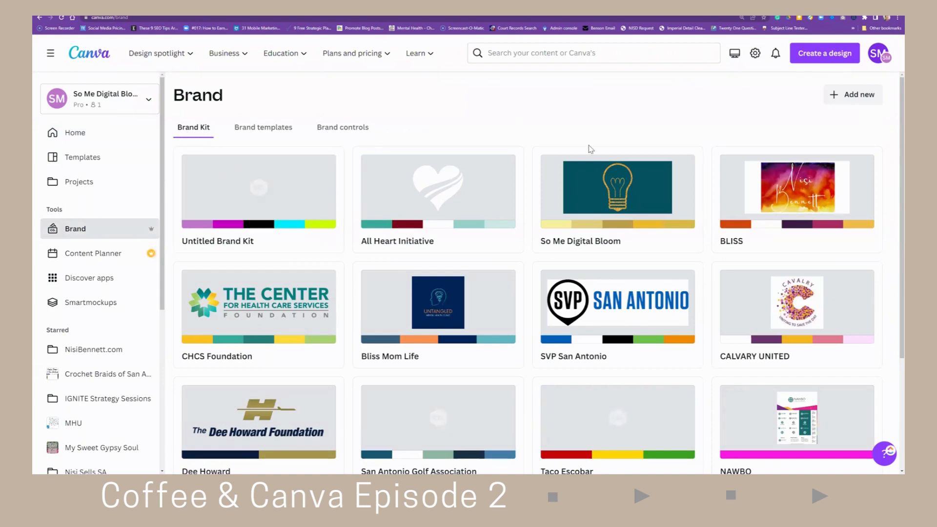
pyautogui.click(856, 98)
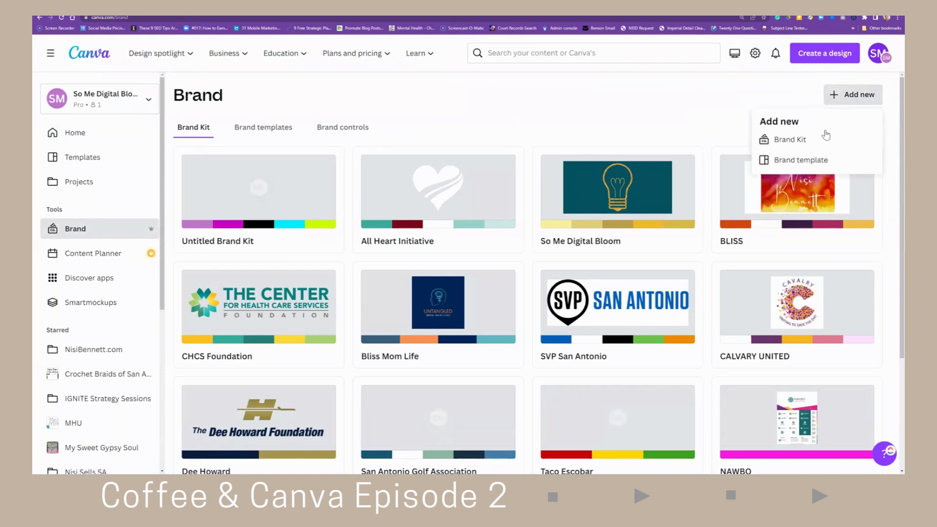
pyautogui.click(805, 139)
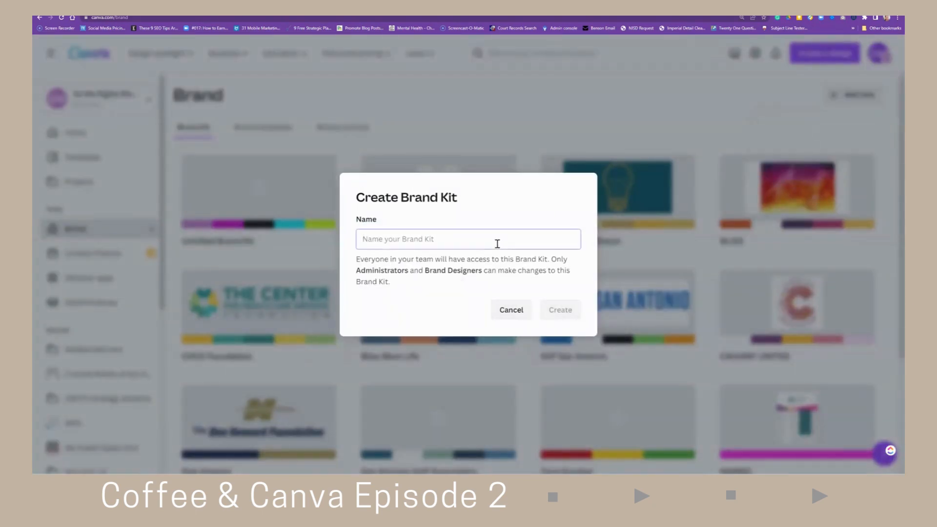
pyautogui.write('Feb ')
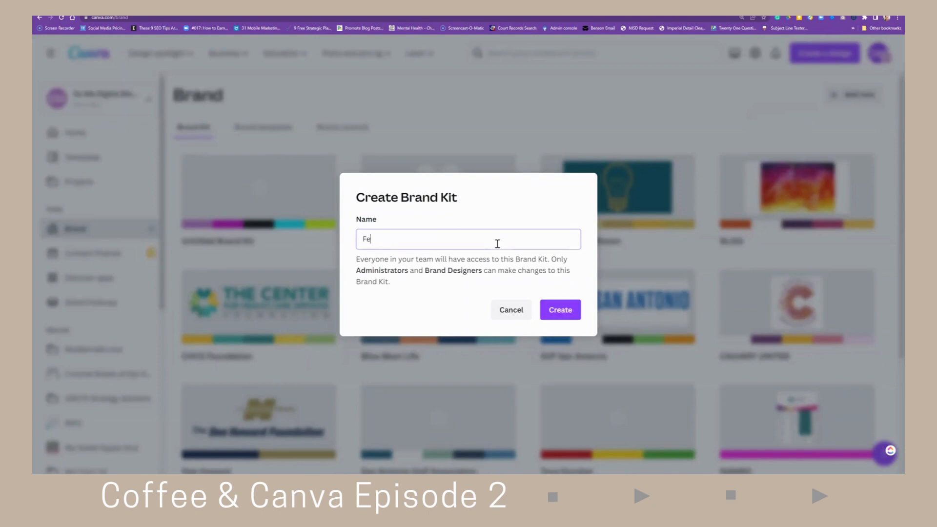
pyautogui.write('Training')
pyautogui.write('2')
pyautogui.click(551, 310)
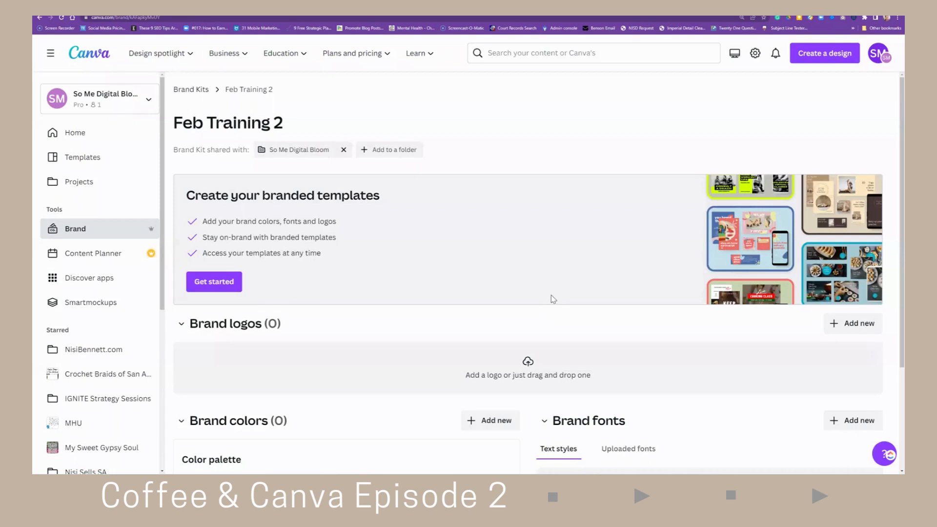
# - Upload the "So Me Digital Bloom Learn AI" image from the desktop folder as a brand logo
pyautogui.scroll(-2, 463, 264)
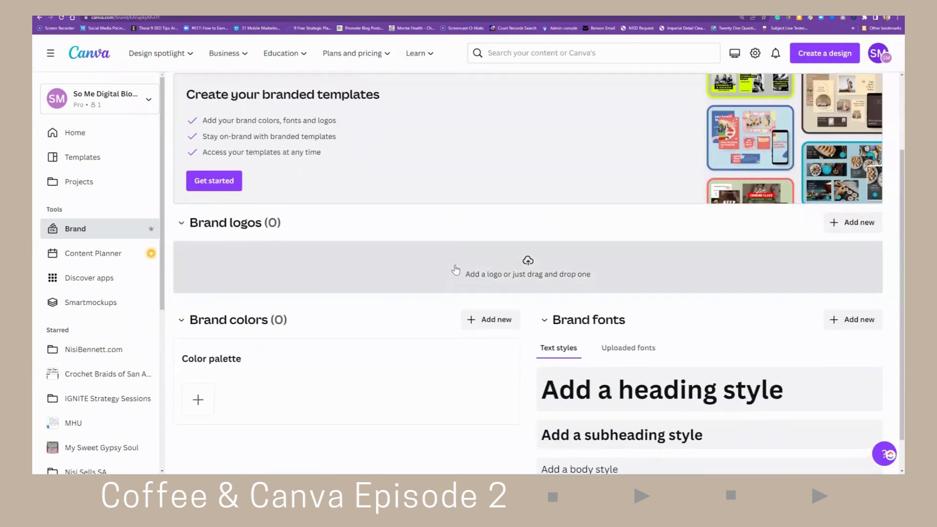
pyautogui.click(531, 265)
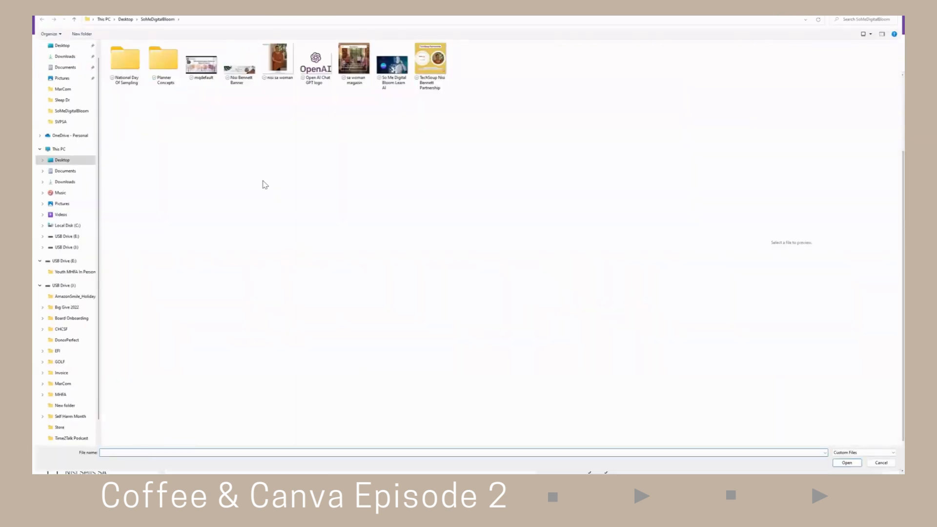
pyautogui.click(391, 68)
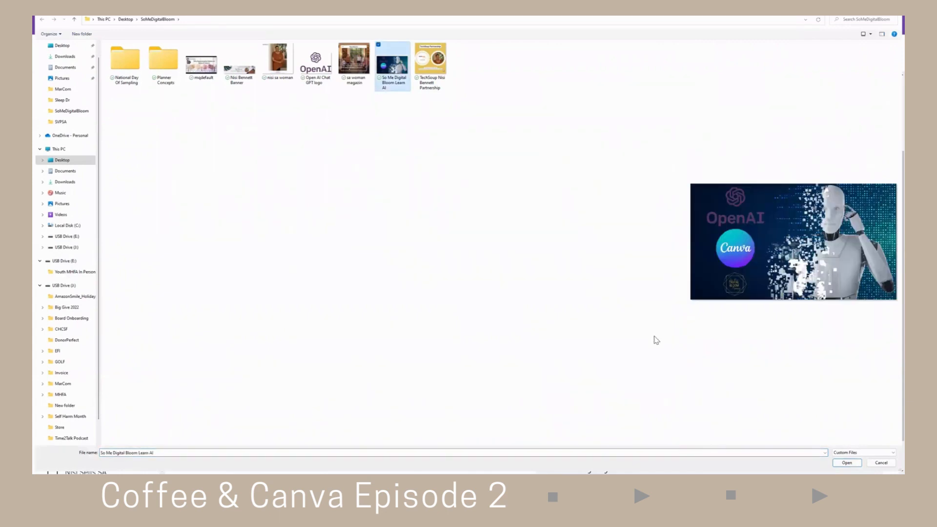
pyautogui.click(847, 463)
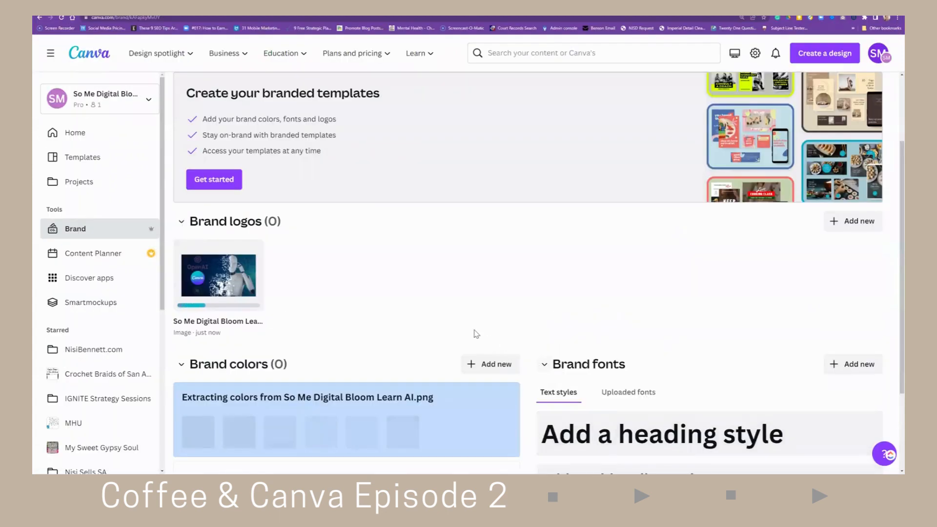
# - Keep the colours extracted from the uploaded logo as a brand colour palette
pyautogui.scroll(-3, 450, 323)
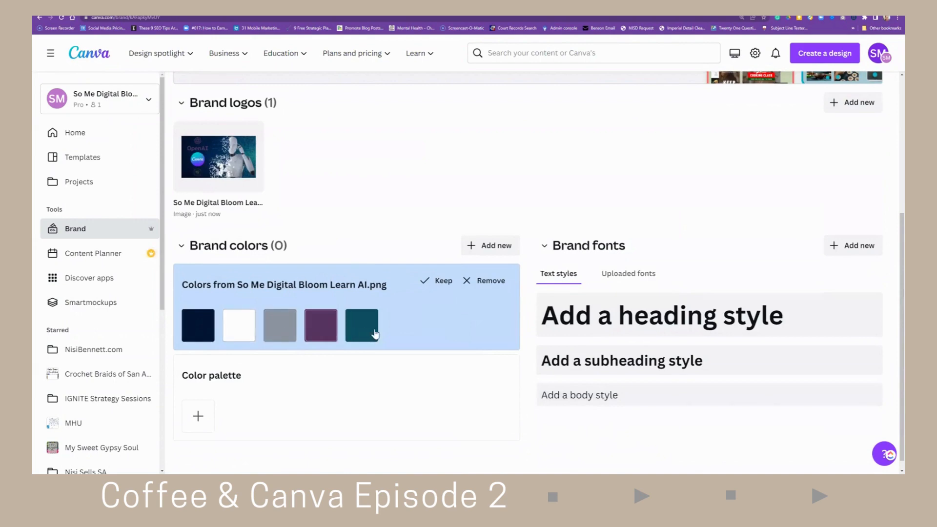
pyautogui.moveTo(225, 157)
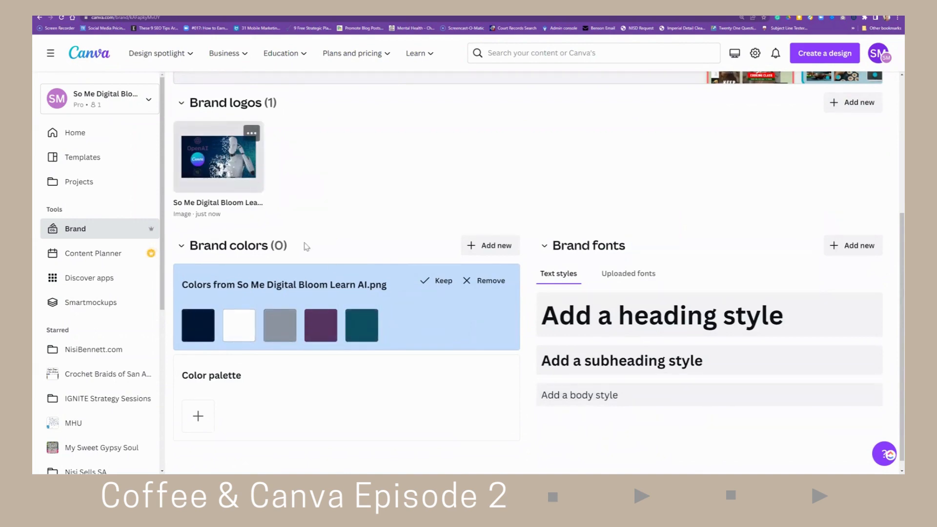
pyautogui.click(443, 282)
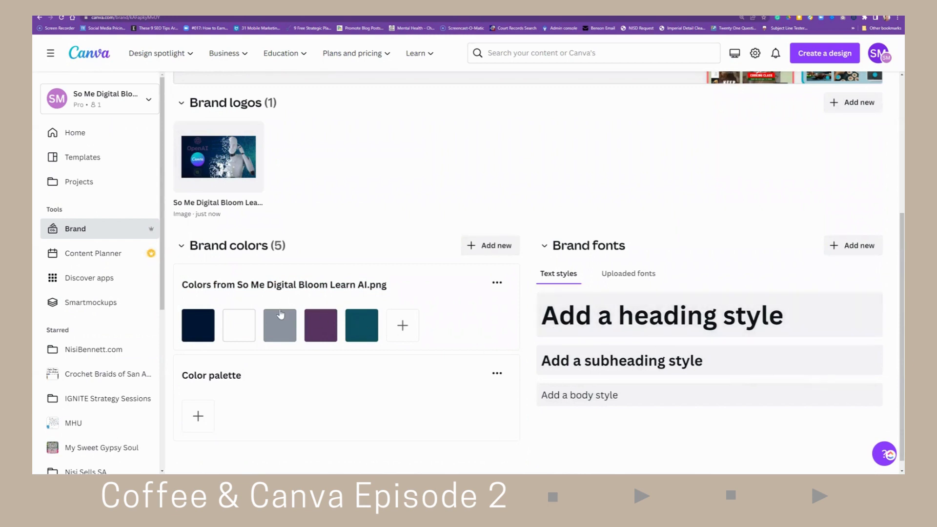
# - Set the heading text style font to Aileron Regular
pyautogui.click(592, 324)
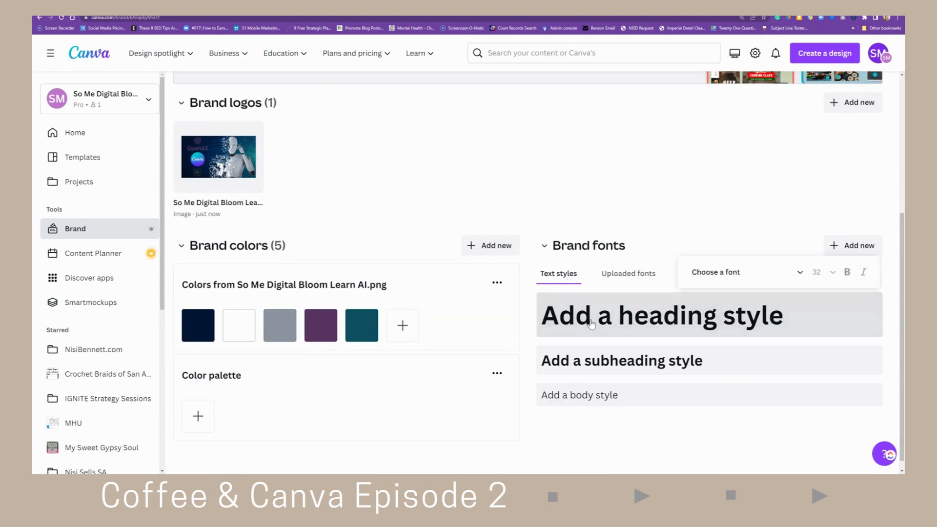
pyautogui.click(741, 273)
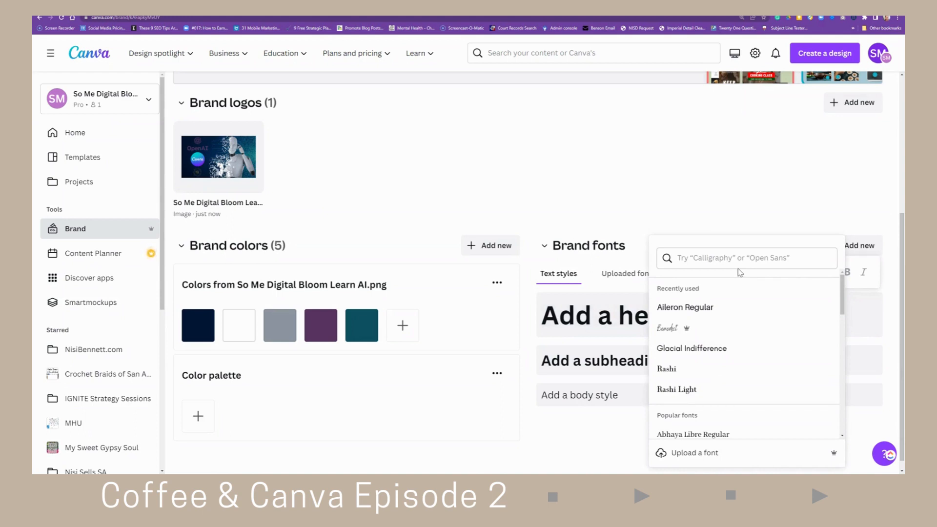
pyautogui.click(712, 307)
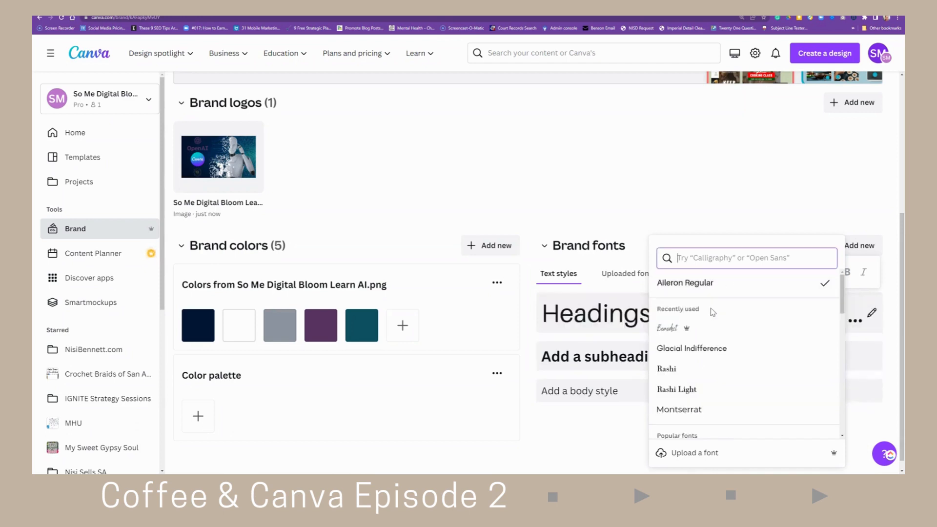
# - Browse the font list and set the subheading text style font to Benedict
pyautogui.click(621, 361)
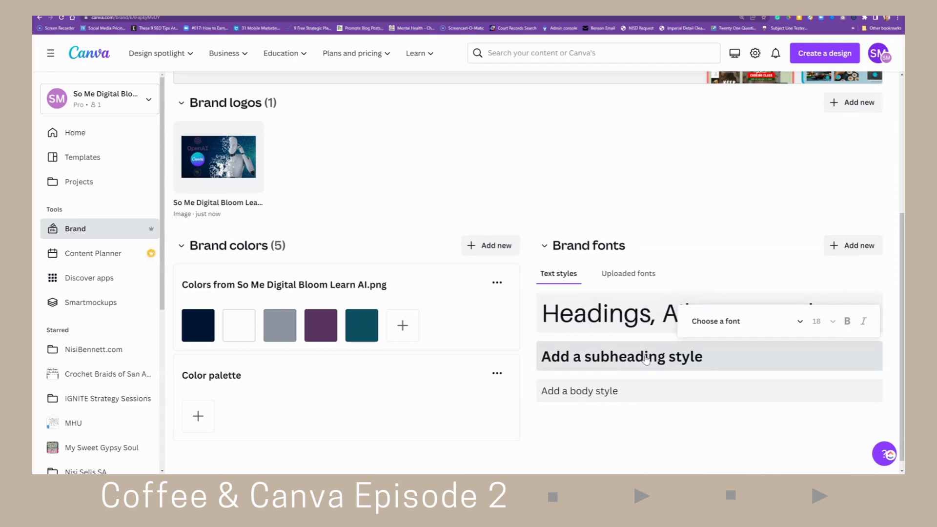
pyautogui.click(703, 326)
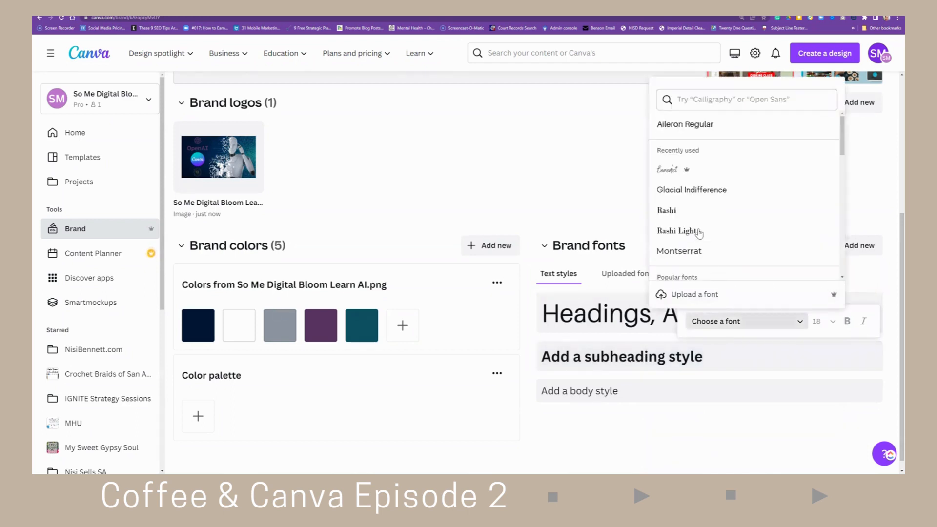
pyautogui.scroll(-4, 716, 231)
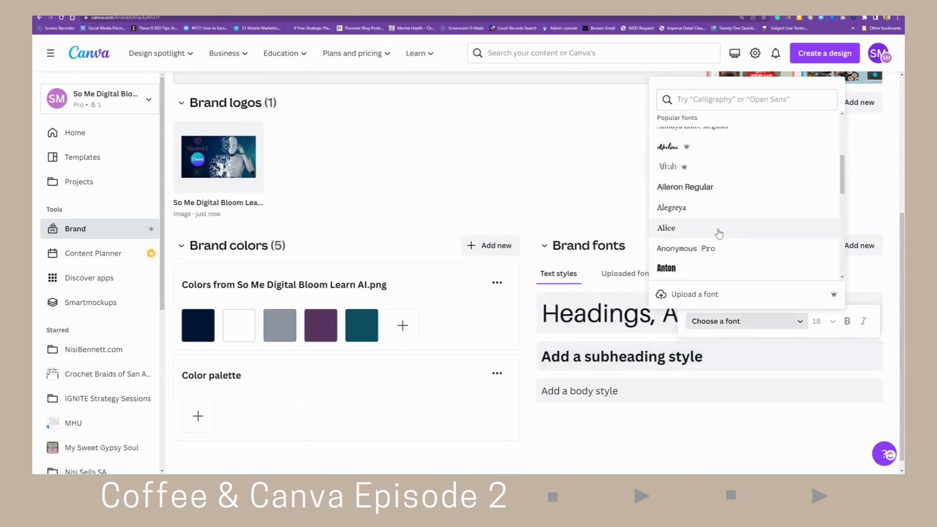
pyautogui.scroll(-5, 719, 235)
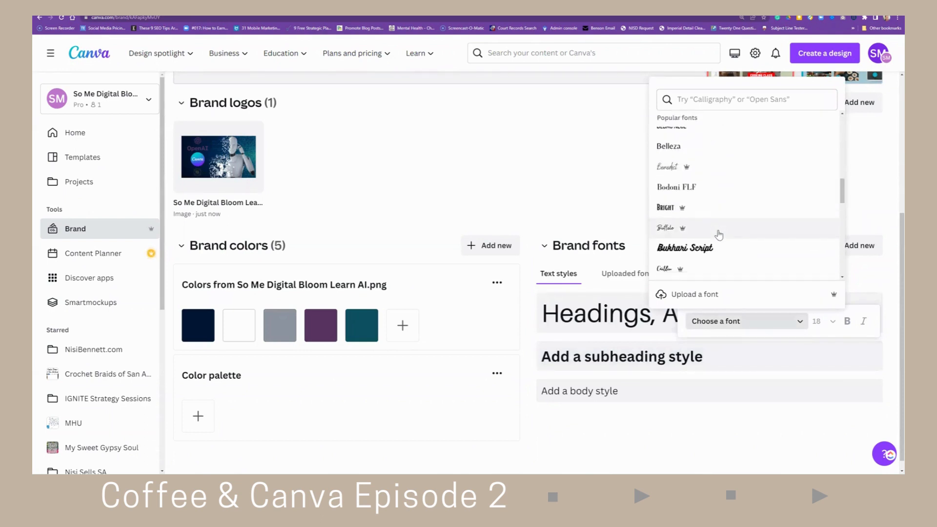
pyautogui.scroll(-2, 719, 234)
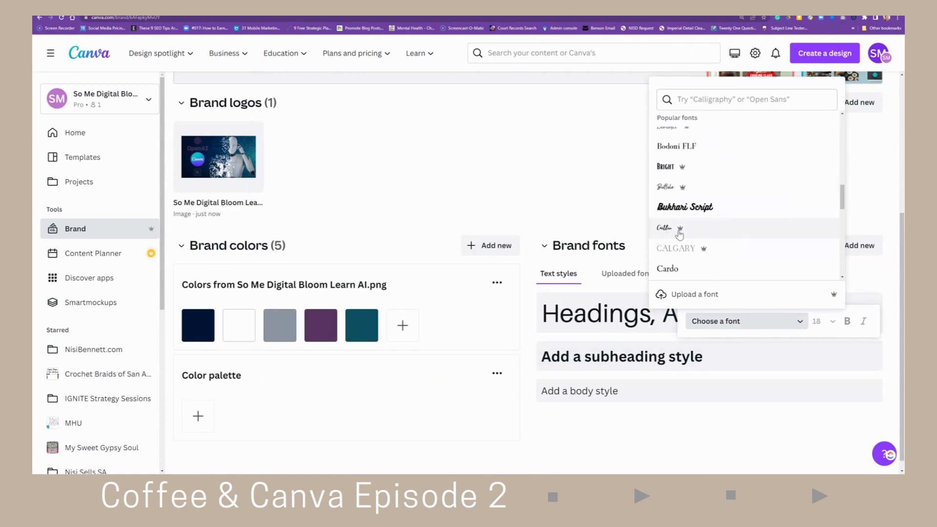
pyautogui.scroll(-4, 705, 235)
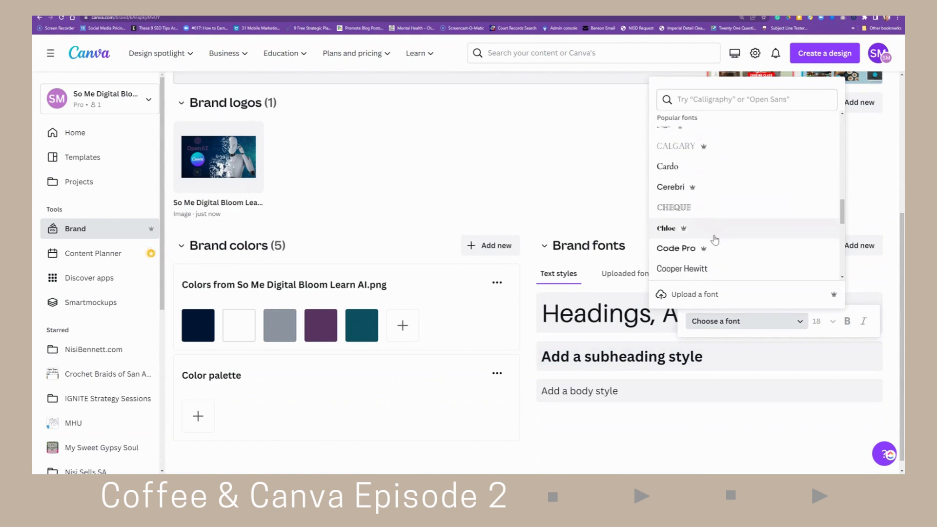
pyautogui.scroll(-8, 715, 240)
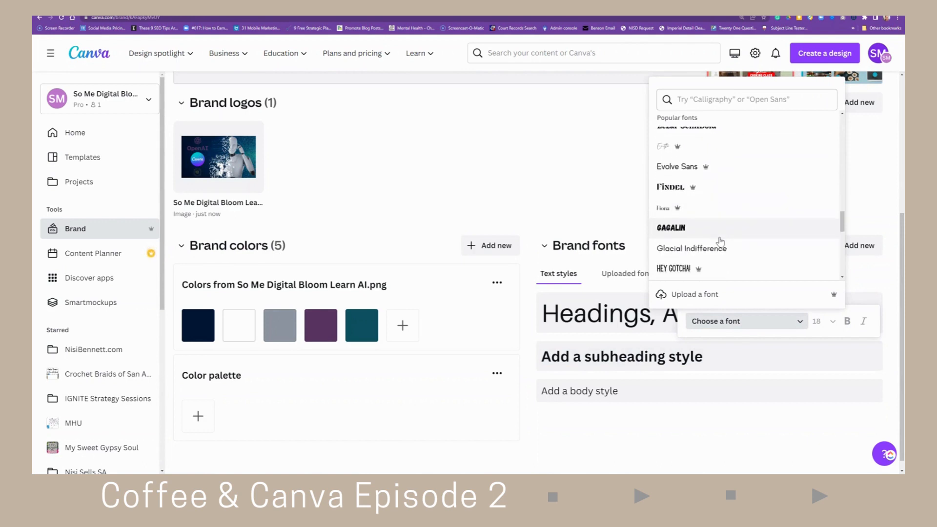
pyautogui.scroll(12, 721, 241)
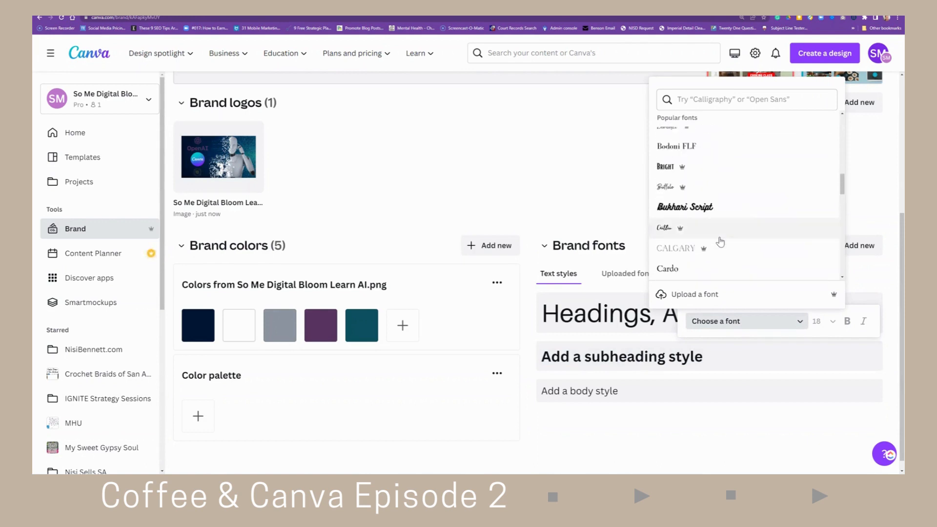
pyautogui.scroll(3, 721, 241)
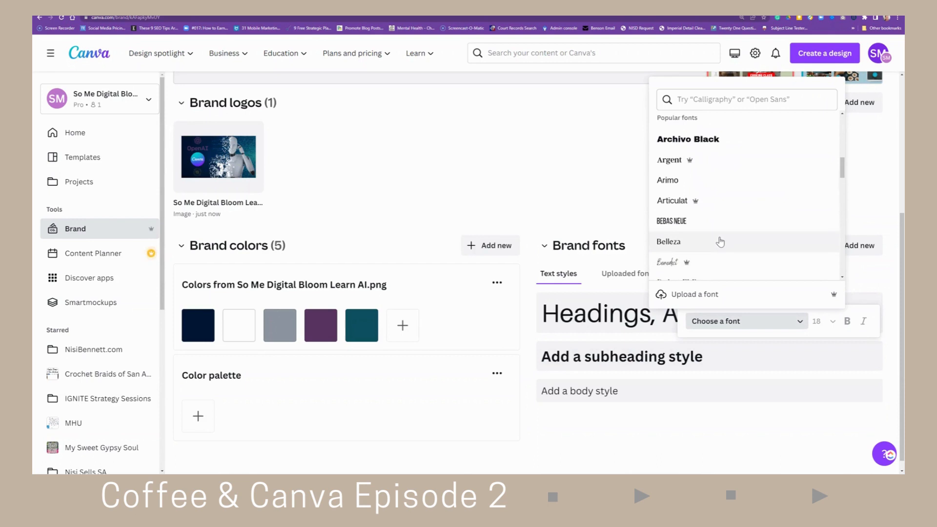
pyautogui.click(675, 263)
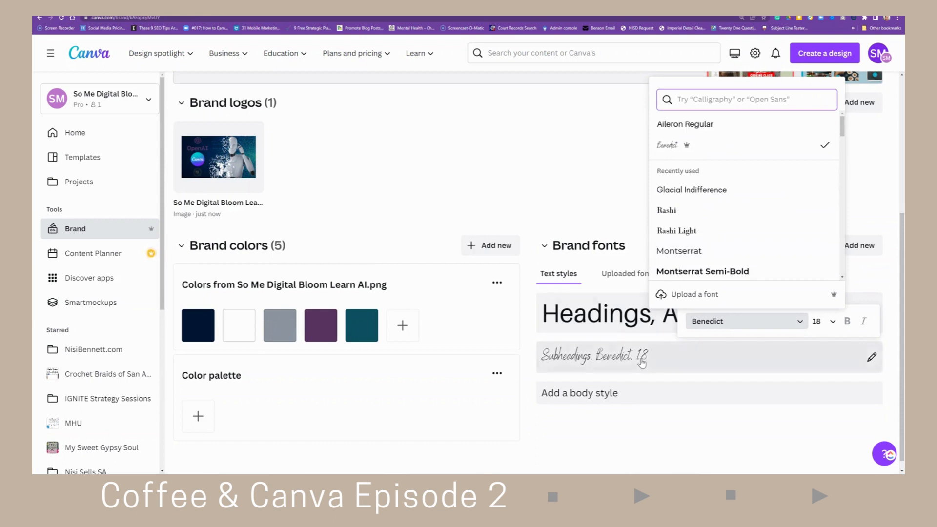
# - Set the body text style font to Aileron Regular
pyautogui.click(664, 399)
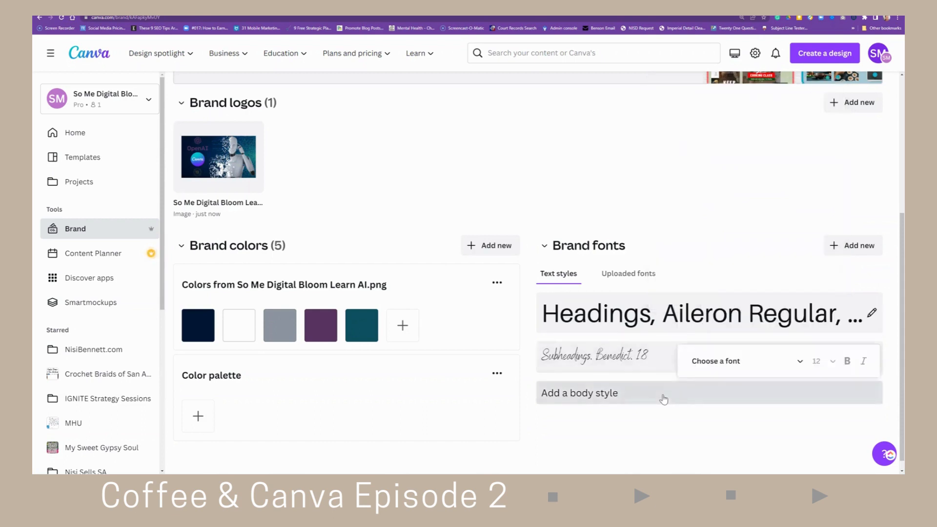
pyautogui.click(709, 364)
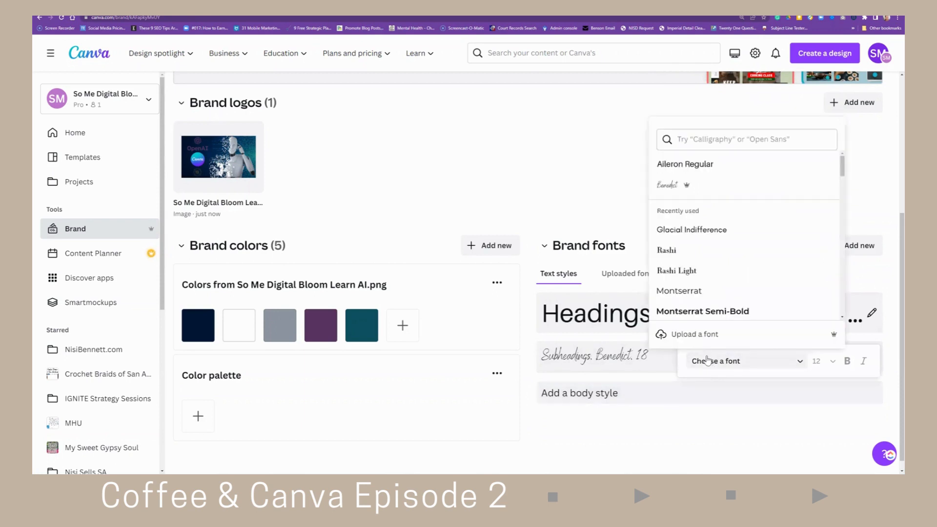
pyautogui.click(675, 166)
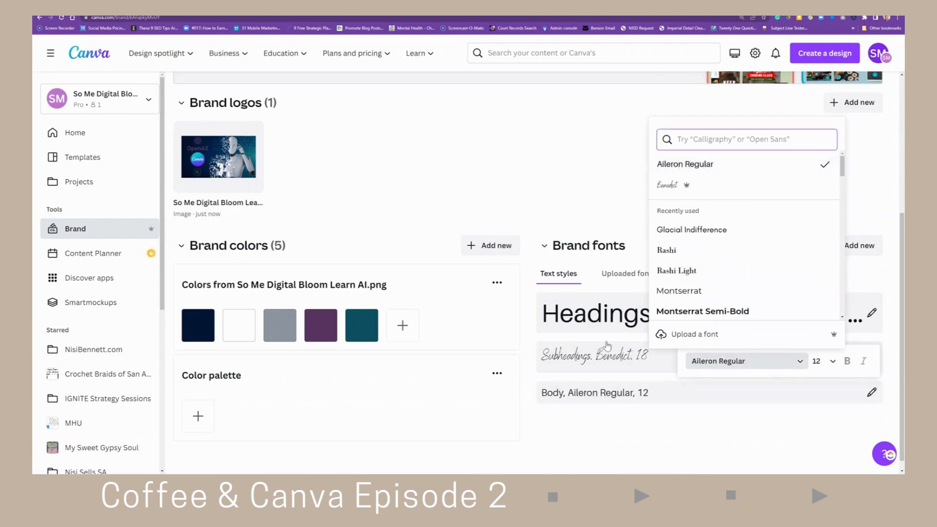
pyautogui.scroll(-1, 478, 312)
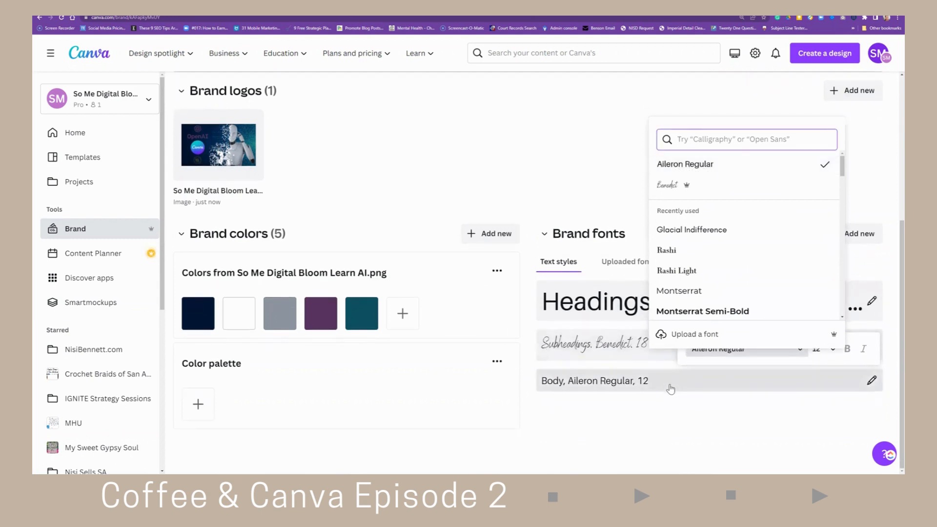
pyautogui.click(574, 150)
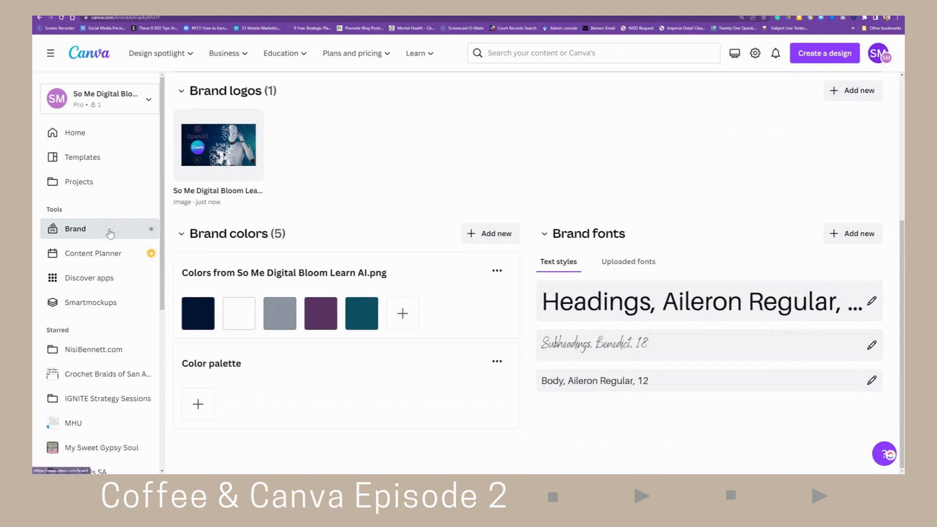
pyautogui.click(852, 93)
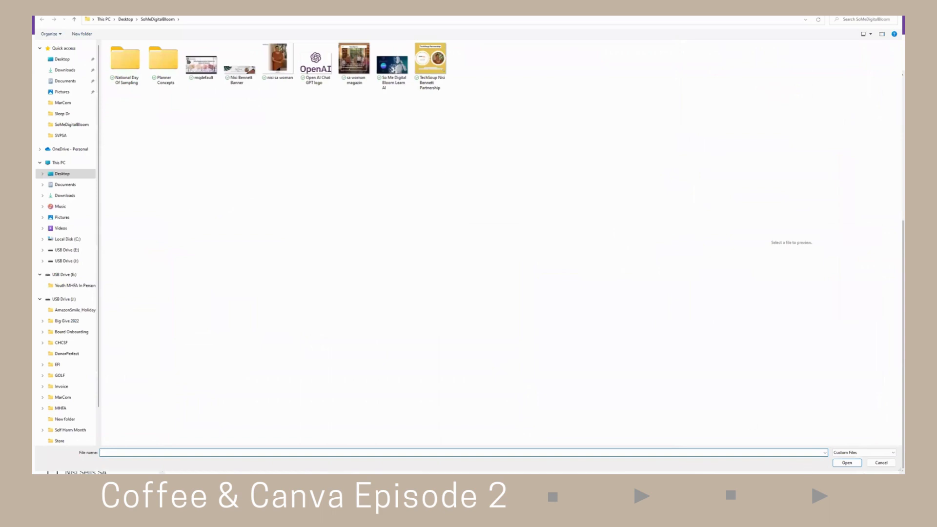
pyautogui.click(884, 464)
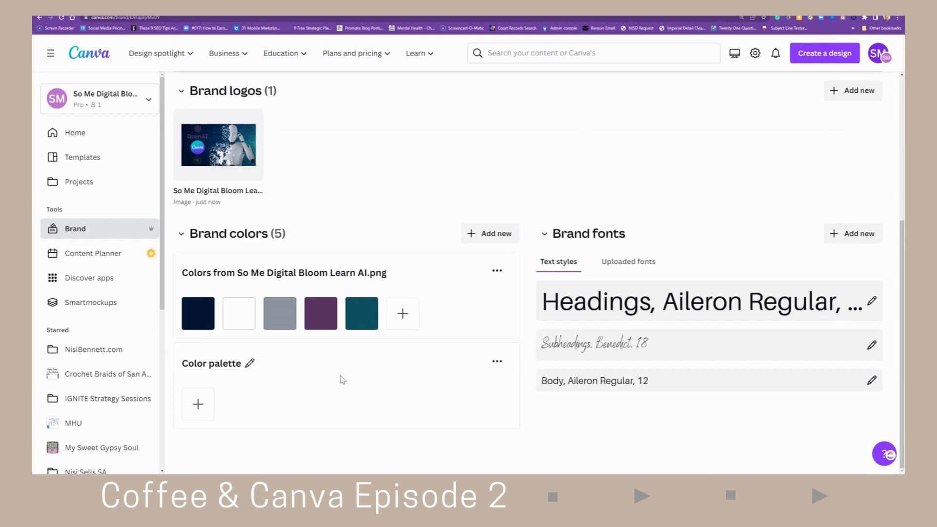
# - Rename the empty colour palette to "Program 1"
pyautogui.click(249, 366)
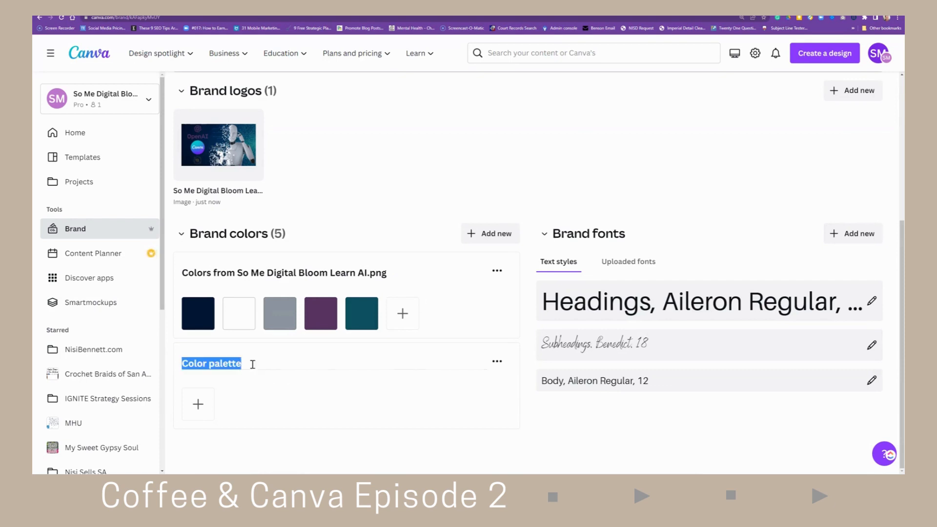
pyautogui.write('Pr')
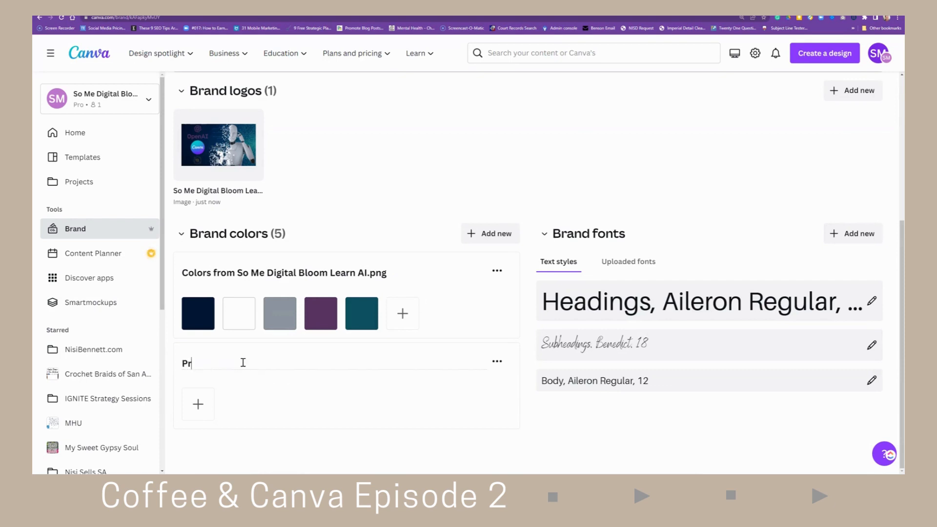
pyautogui.write('ogram 1')
# - Add two colours to the Program 1 palette: #355C4E and #4F55E5
pyautogui.click(207, 401)
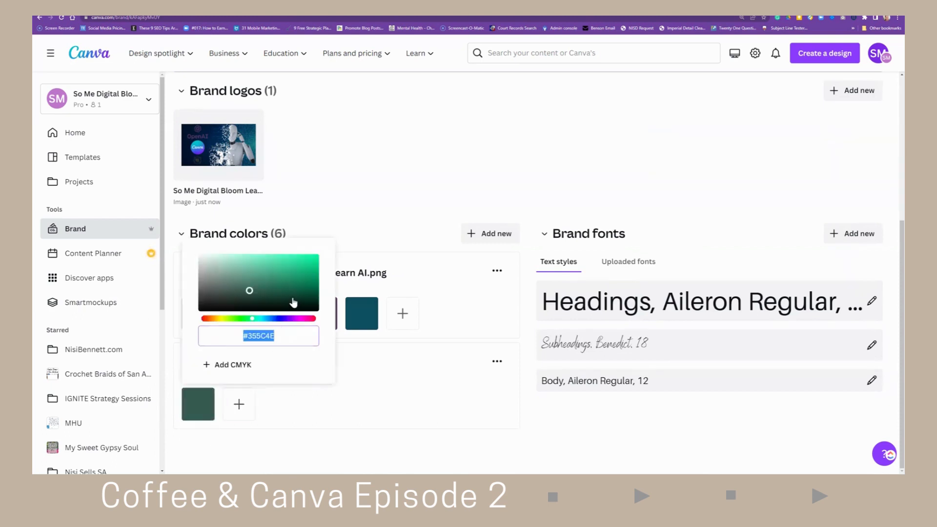
pyautogui.write('#0C3D2C')
pyautogui.click(238, 403)
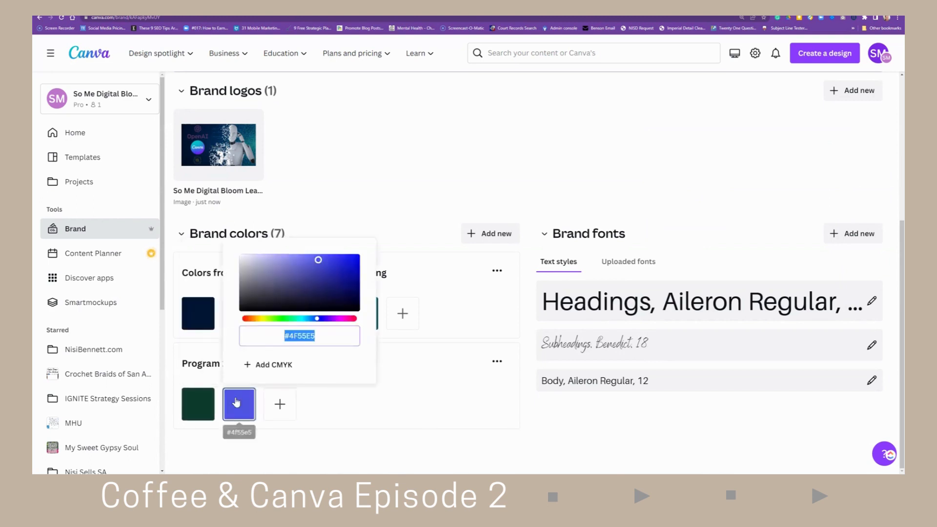
pyautogui.click(366, 426)
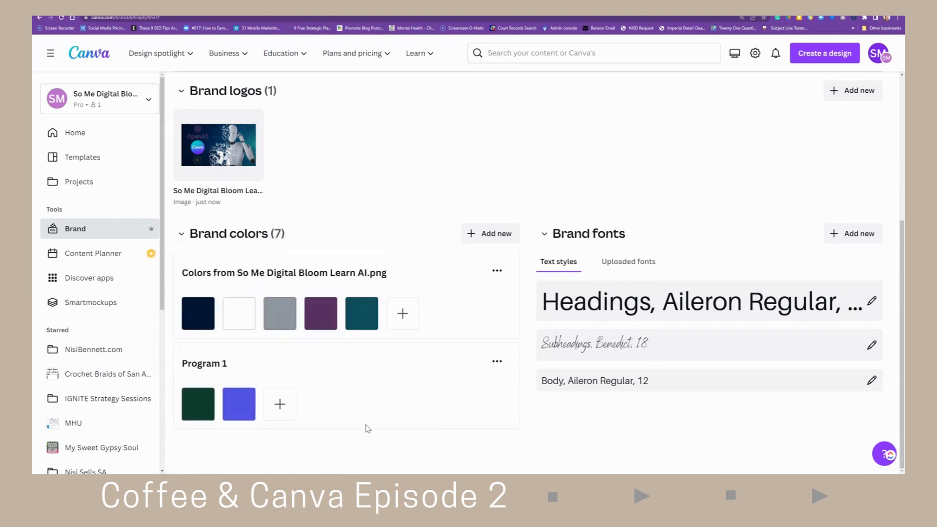
# - Add three more colours to the Program 1 palette: #061D3B, #24485E and #28A9CE
pyautogui.click(233, 405)
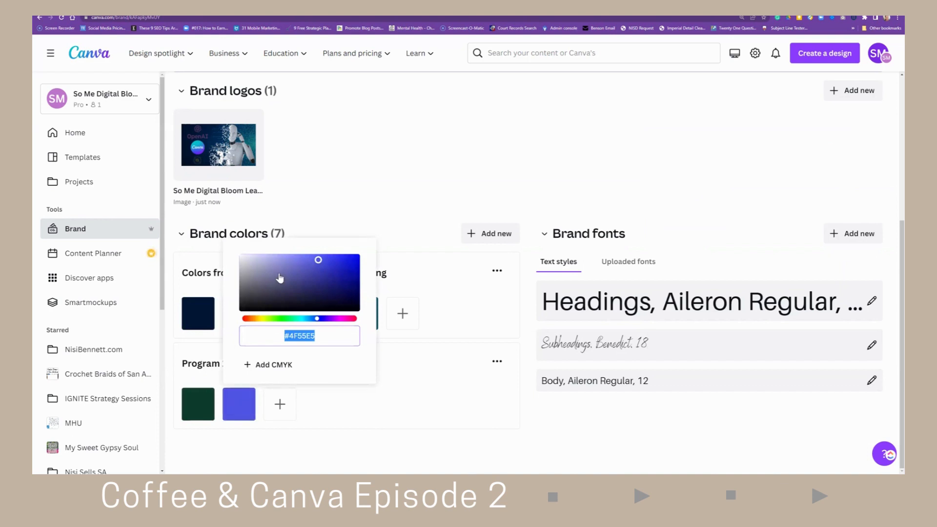
pyautogui.click(279, 405)
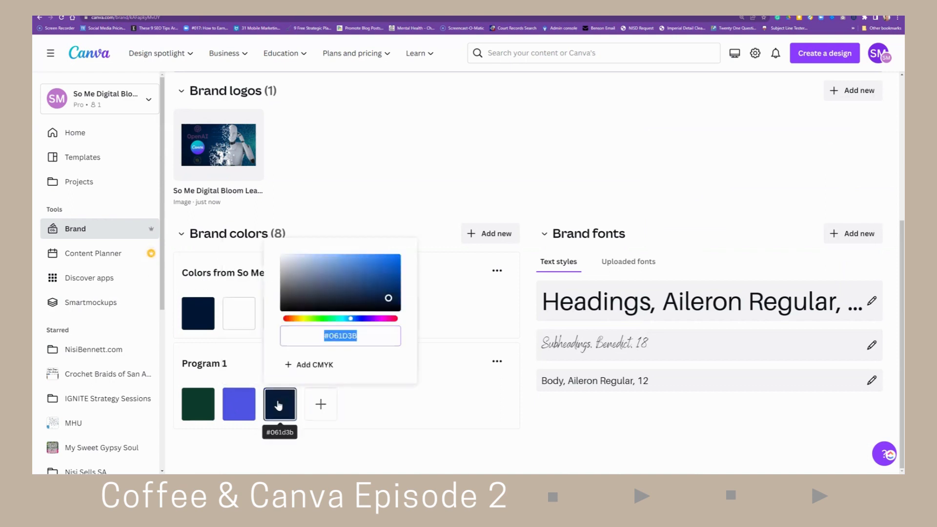
pyautogui.click(320, 404)
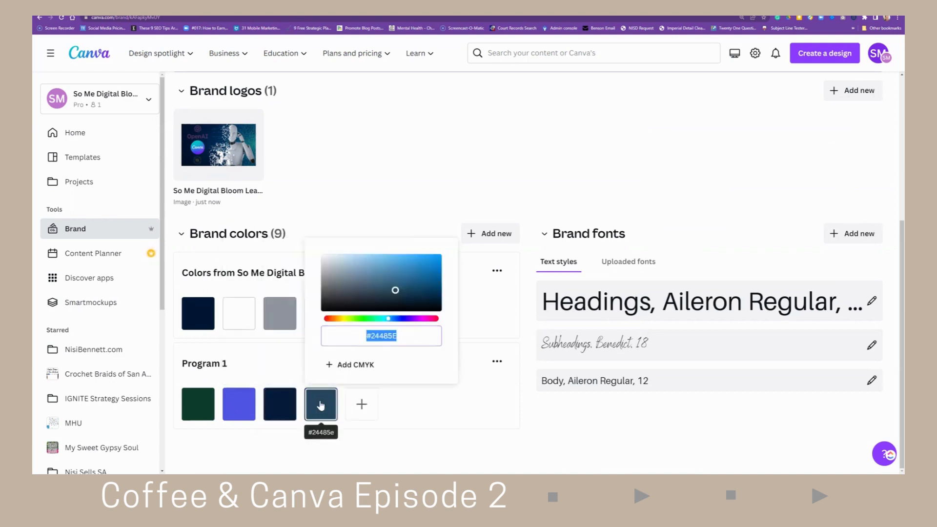
pyautogui.click(361, 404)
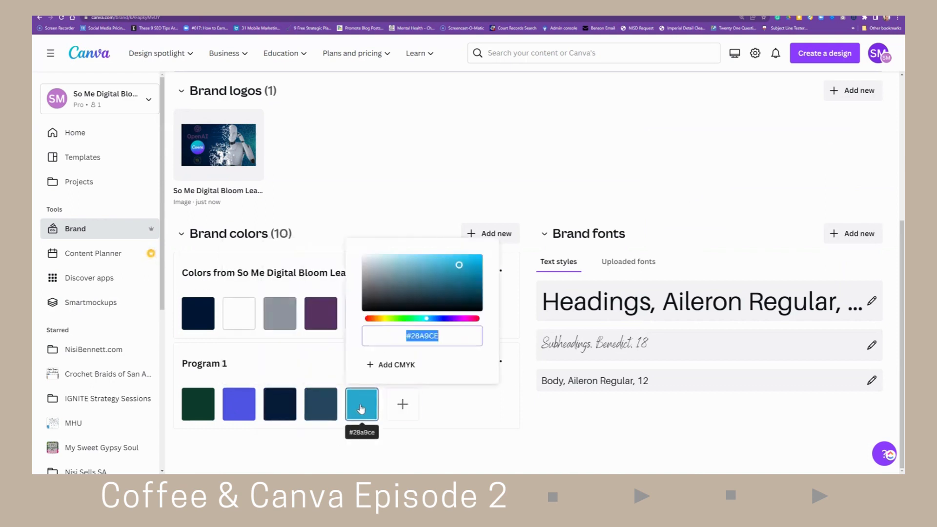
# - Adjust the fifth Program 1 colour to #7198A4 and the third colour to #2C69B8
pyautogui.click(400, 275)
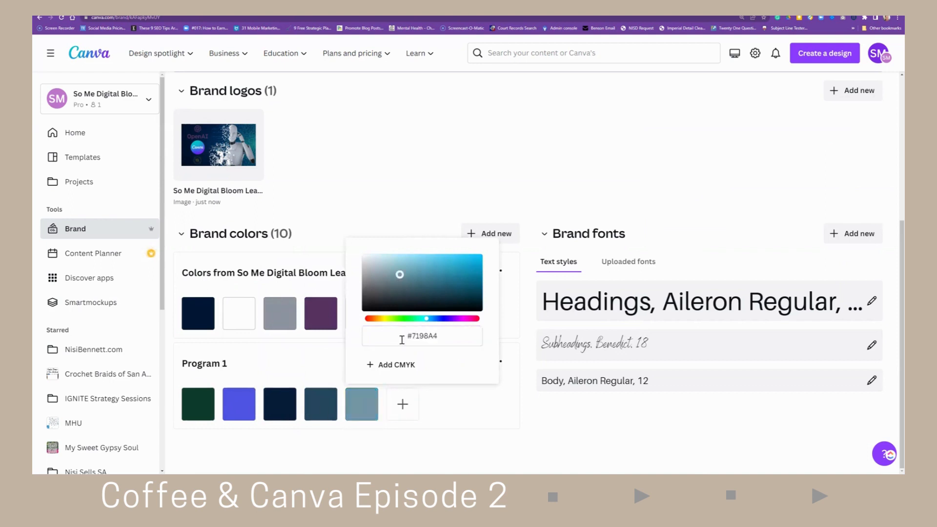
pyautogui.click(279, 408)
pyautogui.click(372, 274)
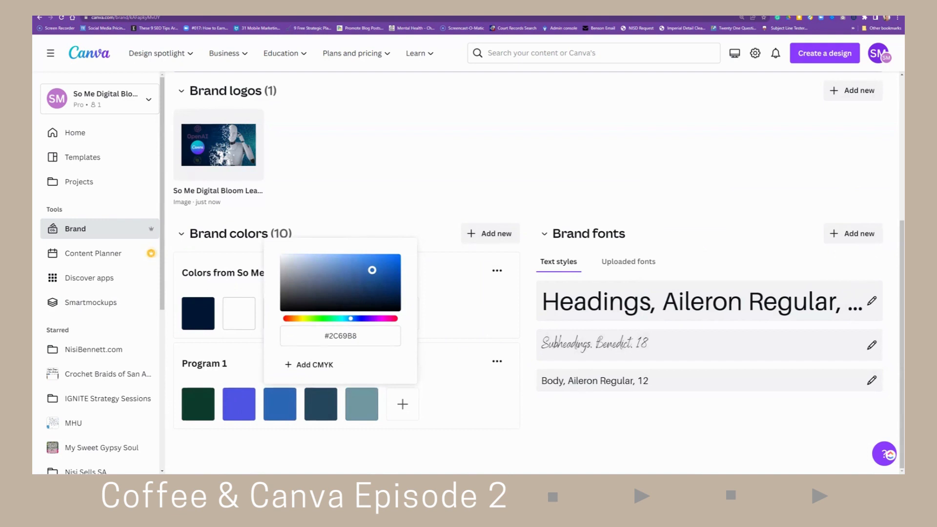
# - In the Feb Canva Training Brand Board design, zoom in slightly and open the Design templates panel
pyautogui.moveTo(239, 133)
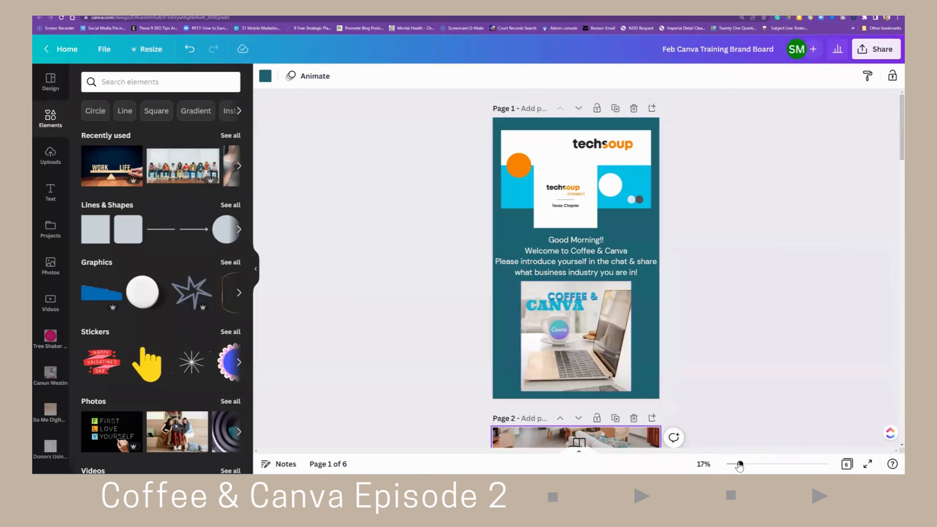
pyautogui.moveTo(740, 466); pyautogui.dragTo(749, 466)
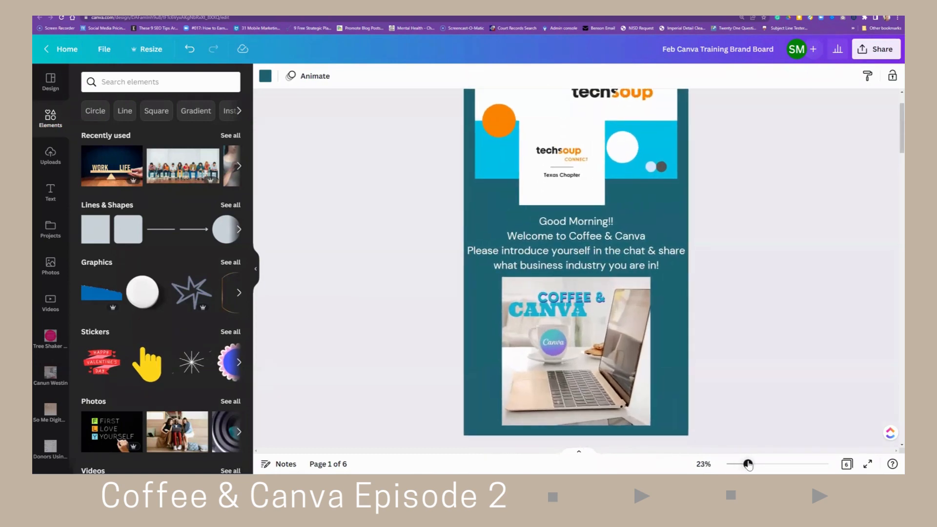
pyautogui.scroll(2, 728, 412)
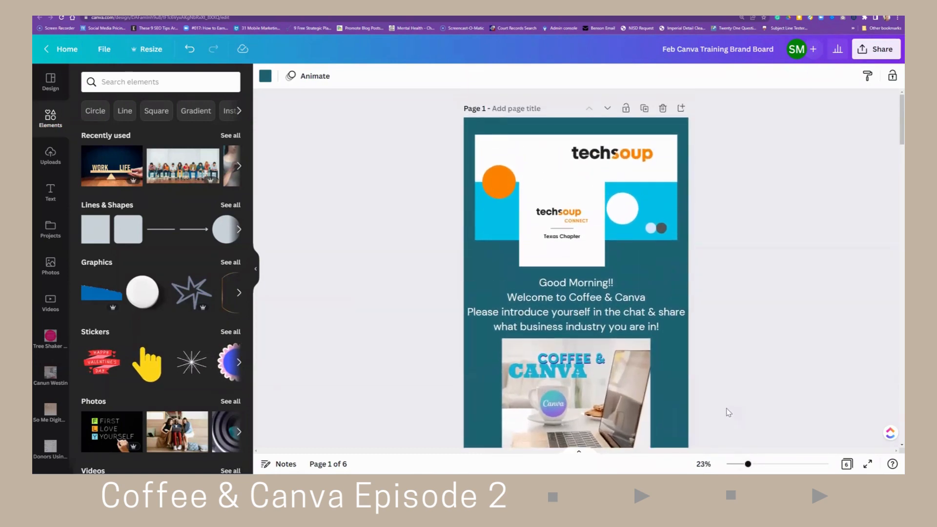
pyautogui.click(43, 86)
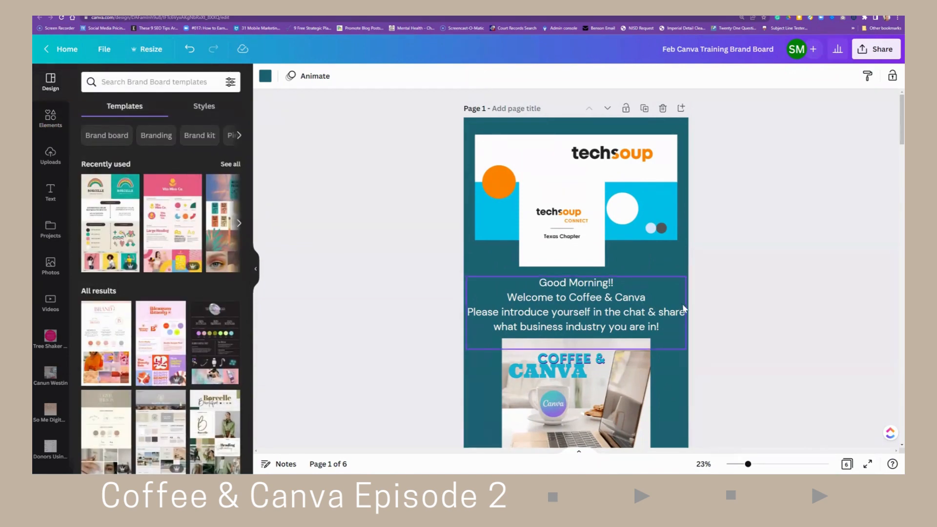
# - Scroll through the brand board pages to examine their logo alternatives, fonts in use and colour schemes
pyautogui.scroll(-6, 759, 325)
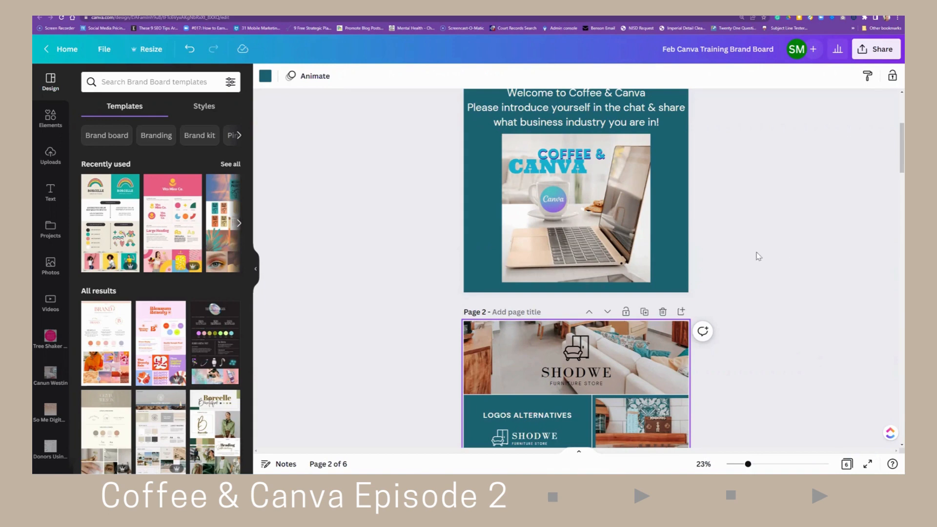
pyautogui.scroll(-3, 761, 262)
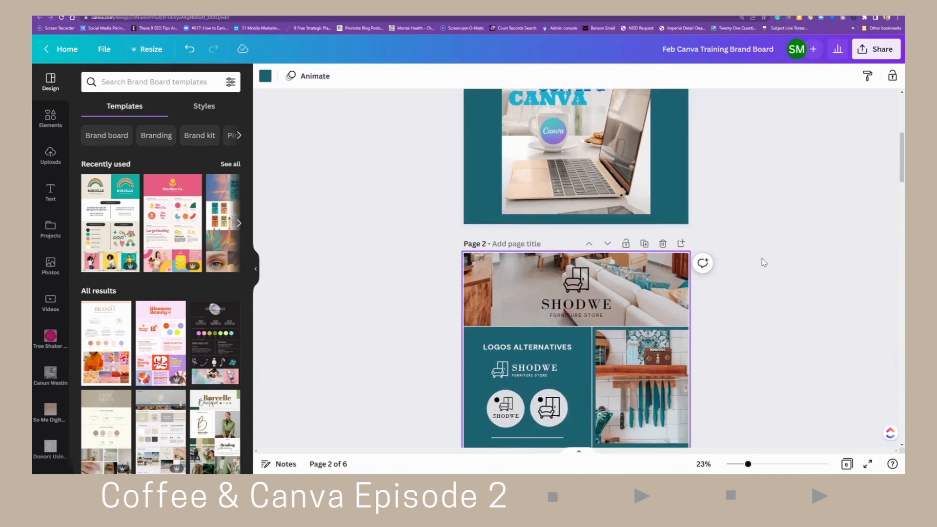
pyautogui.scroll(-1, 764, 262)
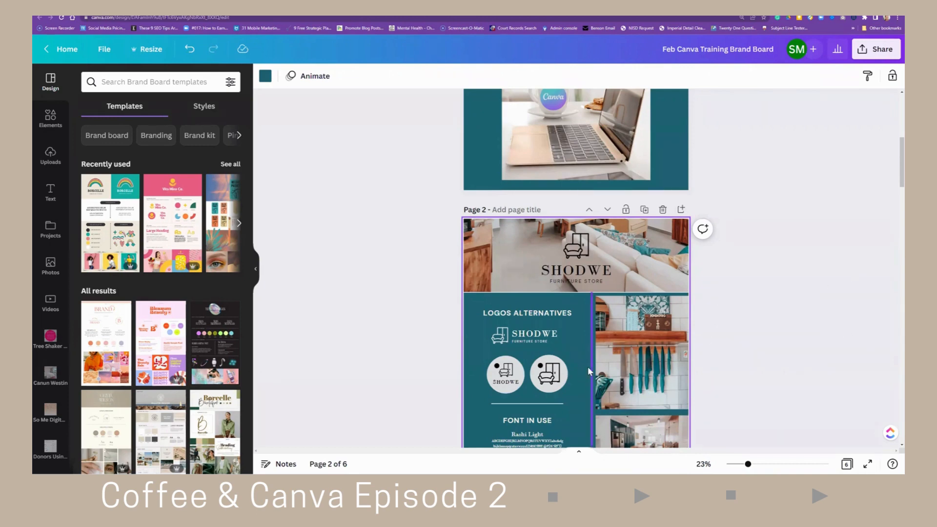
pyautogui.scroll(-3, 807, 360)
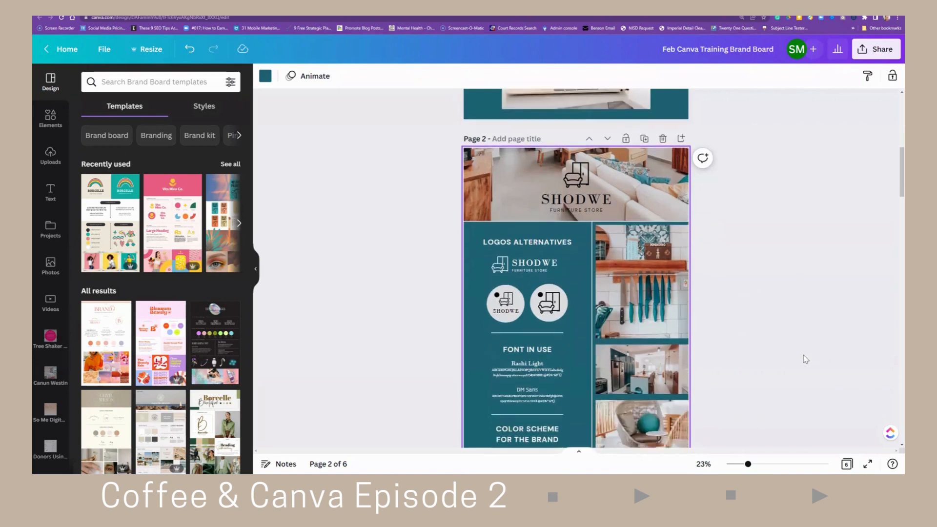
pyautogui.scroll(-1, 805, 360)
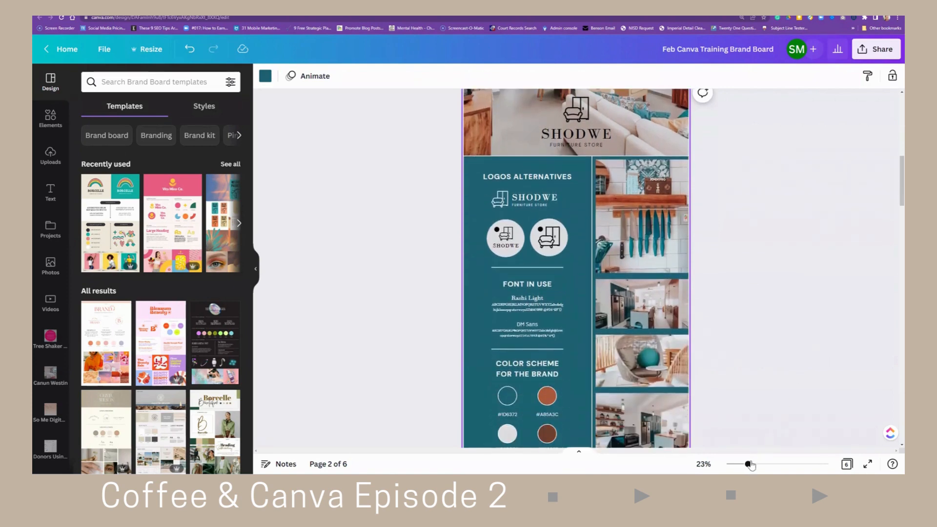
pyautogui.moveTo(748, 466); pyautogui.dragTo(744, 465)
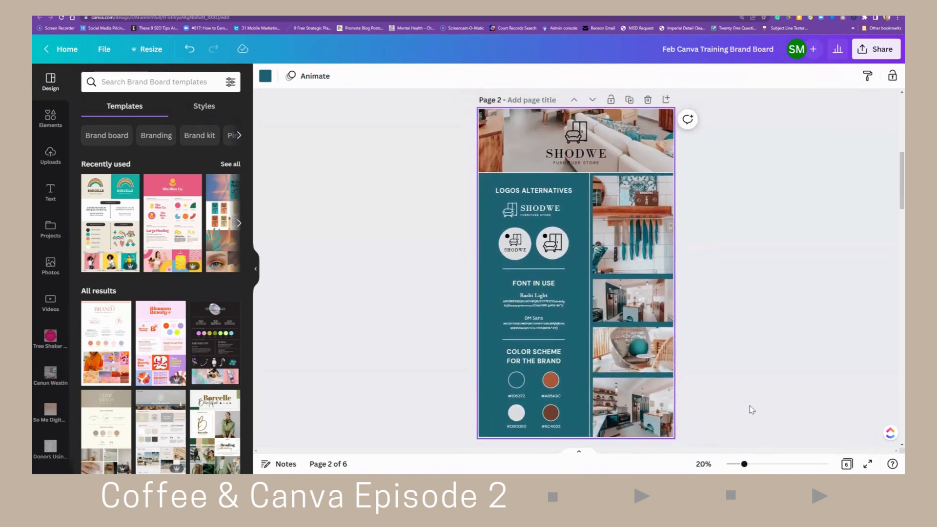
pyautogui.scroll(1, 750, 410)
pyautogui.scroll(-1, 751, 410)
pyautogui.scroll(-2, 570, 251)
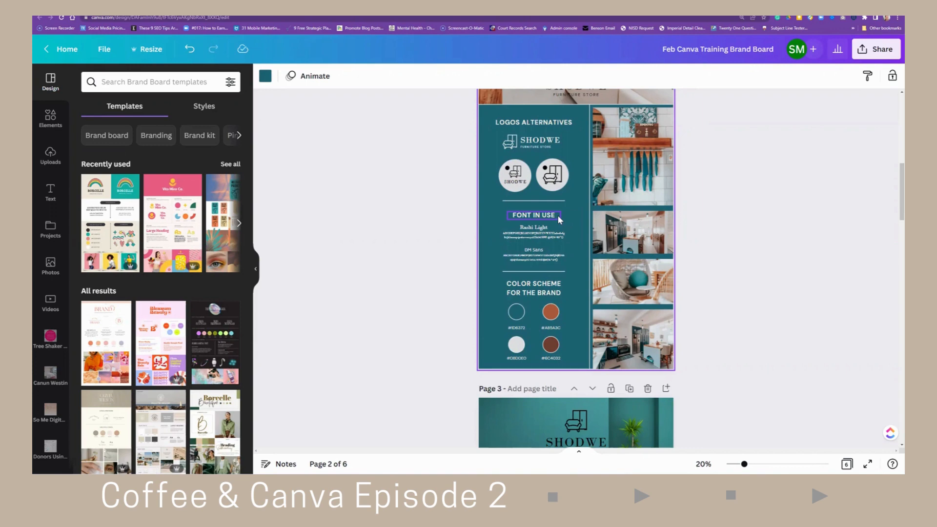
pyautogui.scroll(-2, 558, 215)
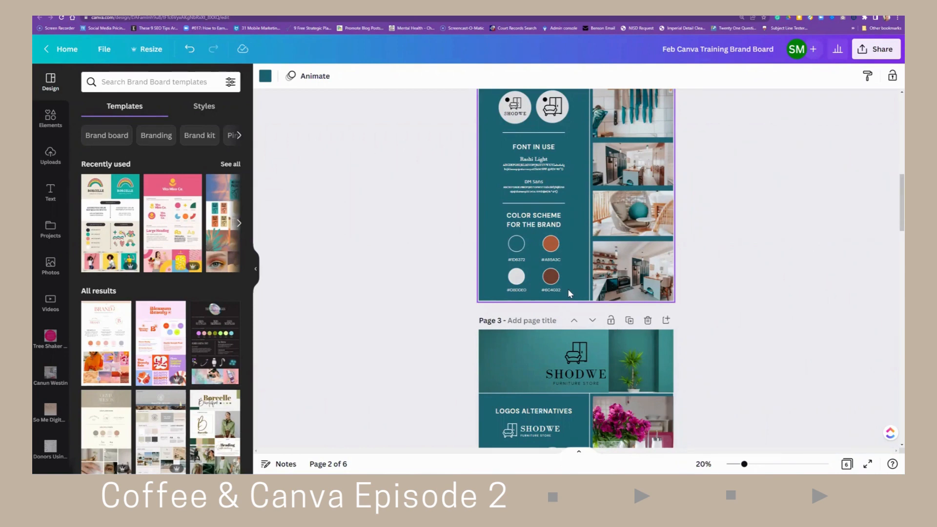
pyautogui.scroll(3, 569, 292)
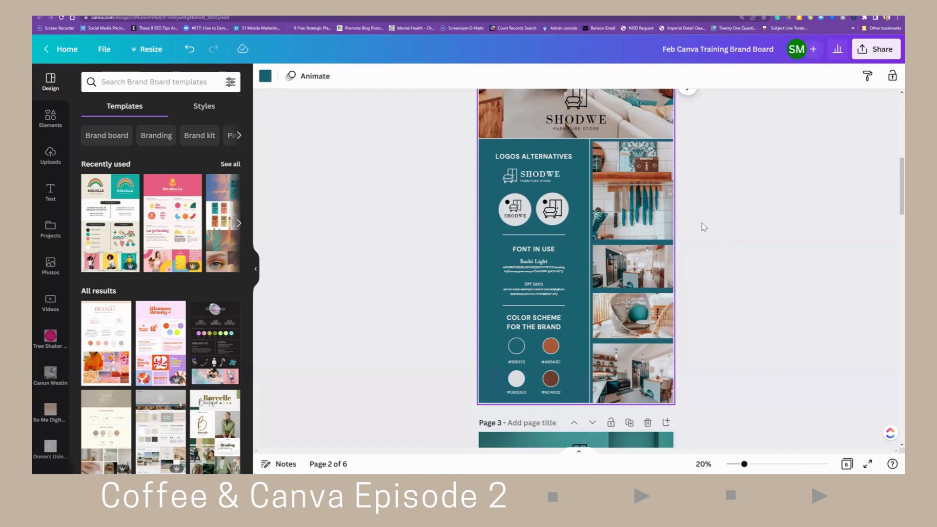
pyautogui.scroll(-3, 709, 243)
pyautogui.scroll(-2, 709, 243)
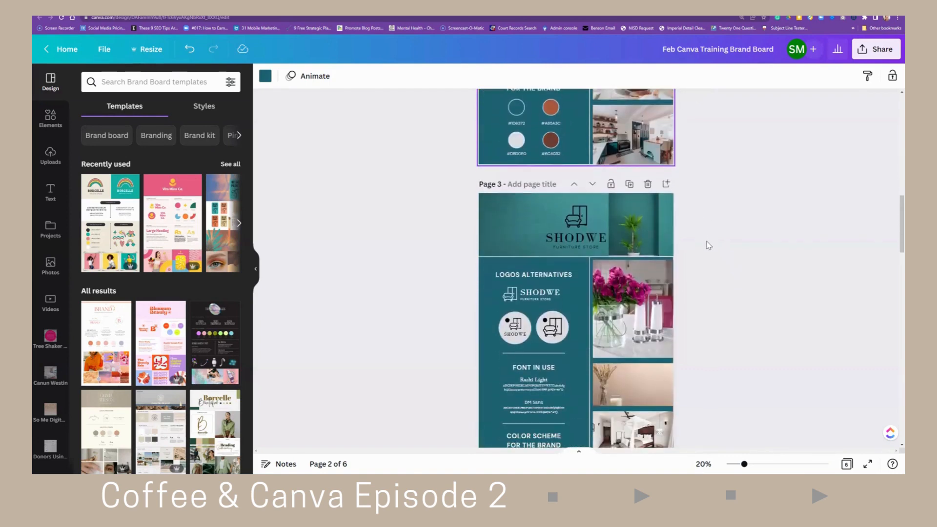
pyautogui.scroll(-2, 709, 245)
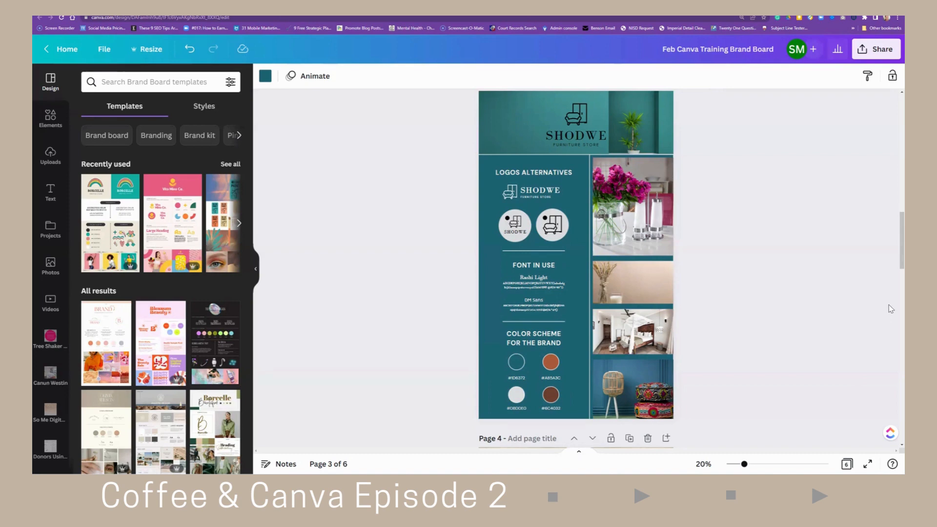
pyautogui.scroll(-3, 779, 338)
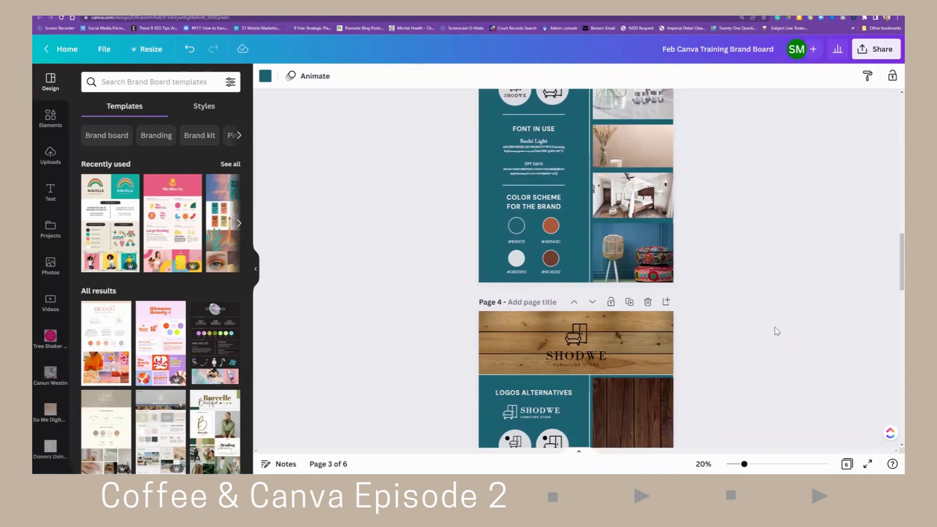
pyautogui.scroll(-2, 768, 331)
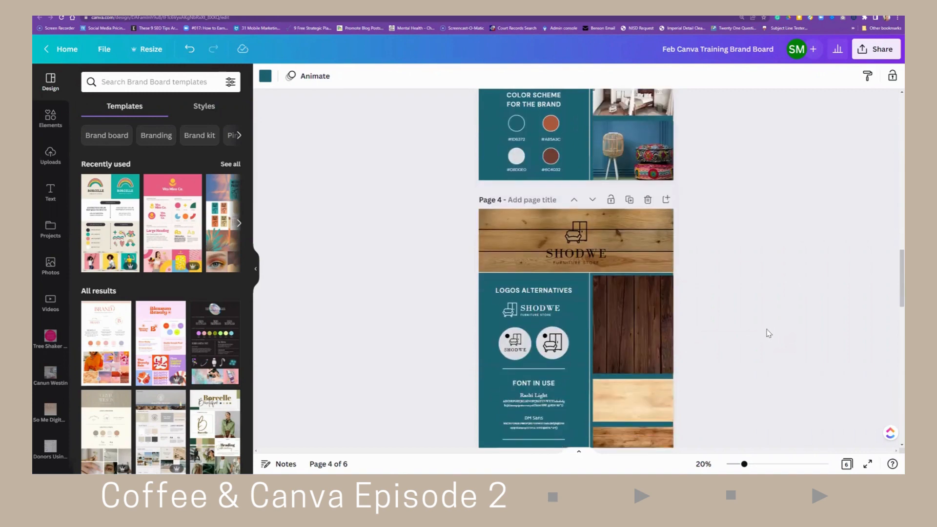
pyautogui.scroll(-2, 768, 333)
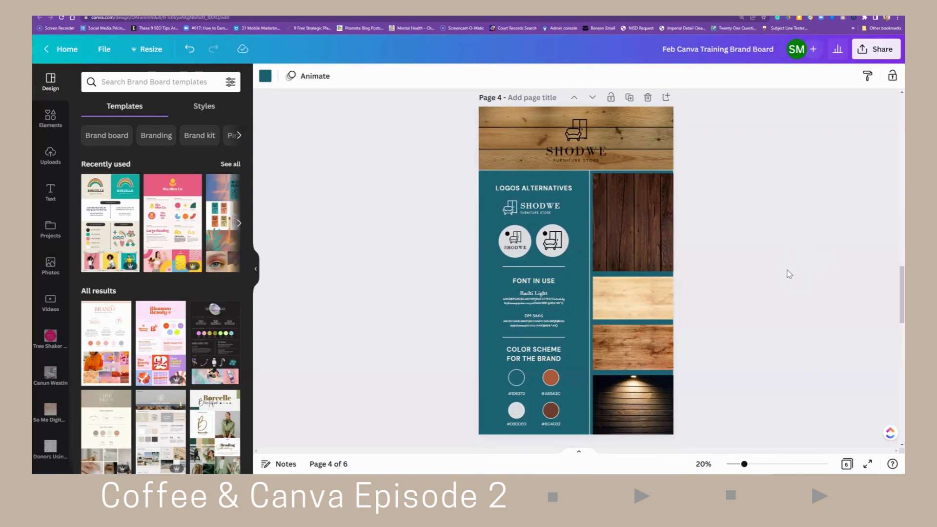
pyautogui.scroll(-5, 789, 274)
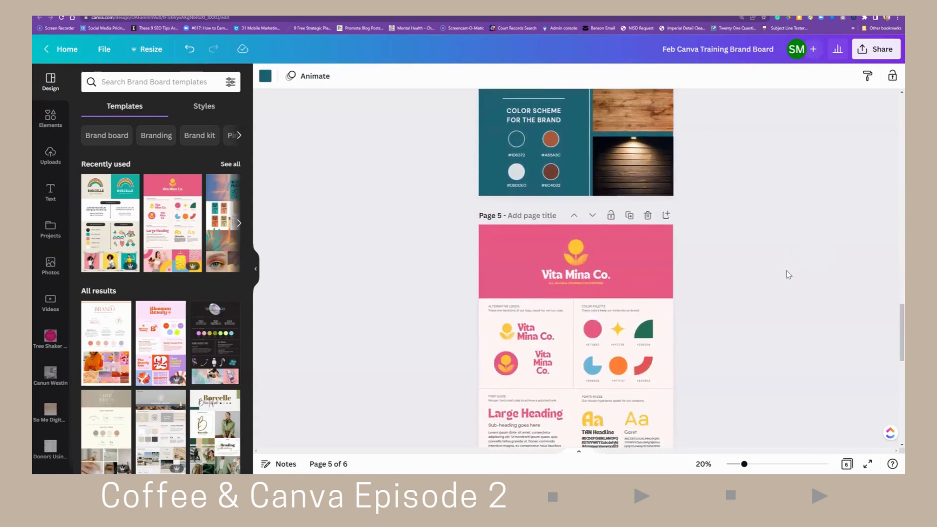
pyautogui.scroll(-1, 789, 274)
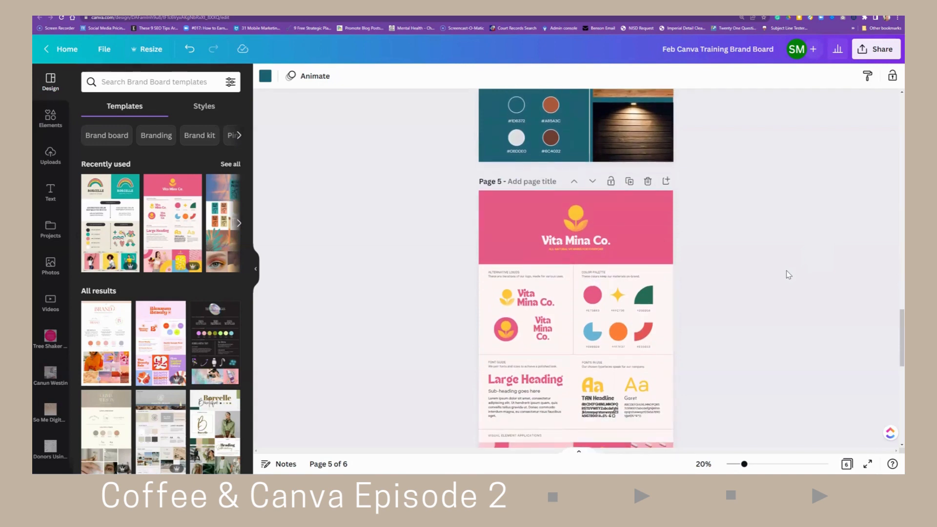
pyautogui.scroll(-1, 790, 275)
pyautogui.scroll(15, 789, 275)
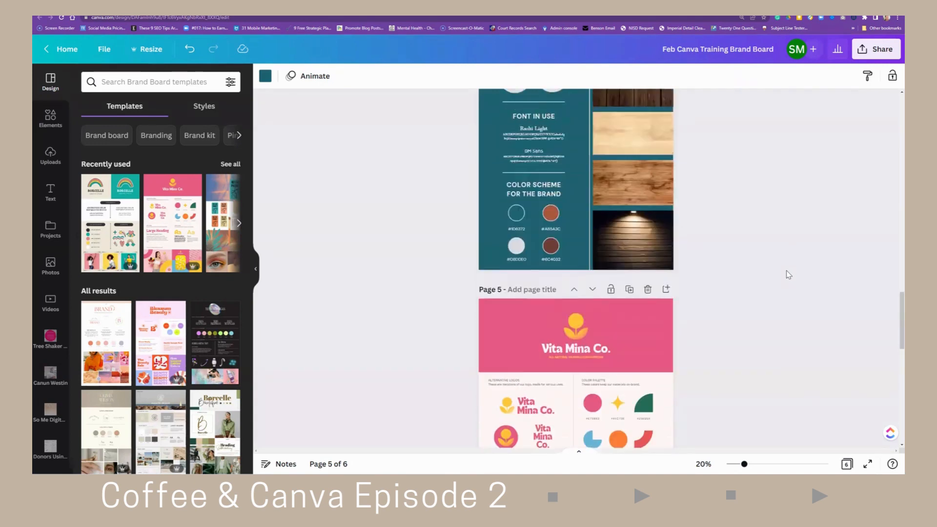
pyautogui.scroll(10, 789, 275)
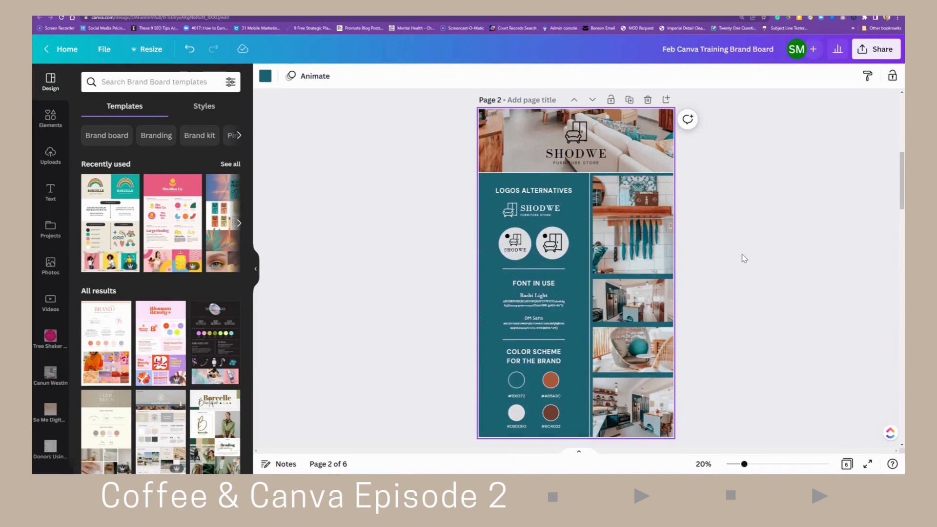
pyautogui.scroll(-15, 744, 259)
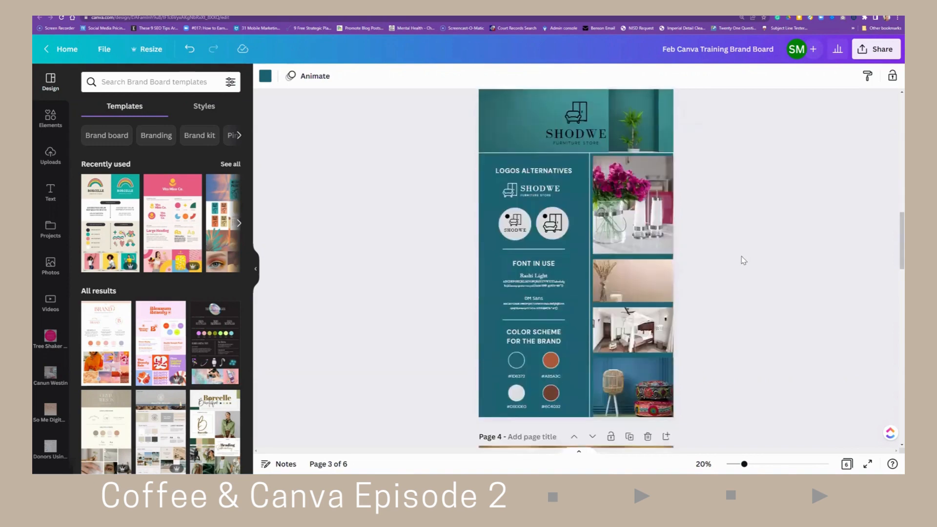
pyautogui.scroll(-6, 743, 264)
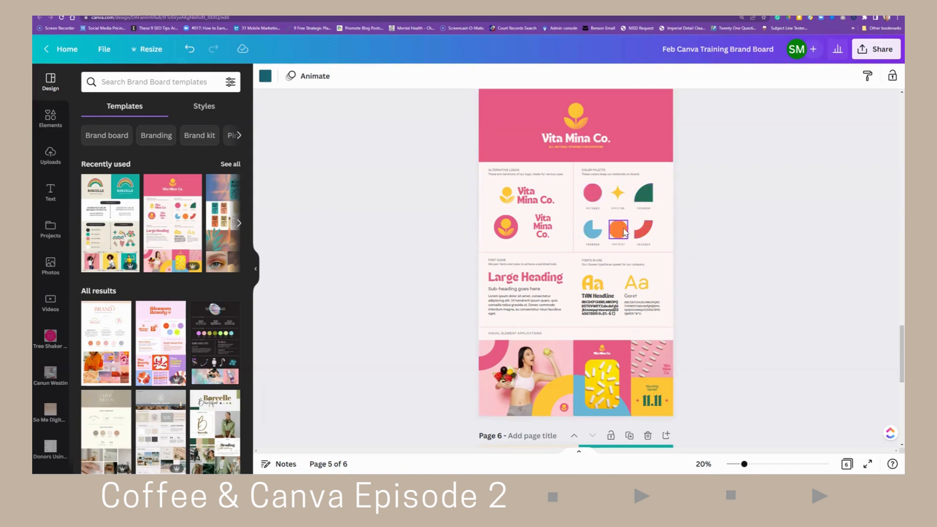
pyautogui.scroll(-3, 623, 234)
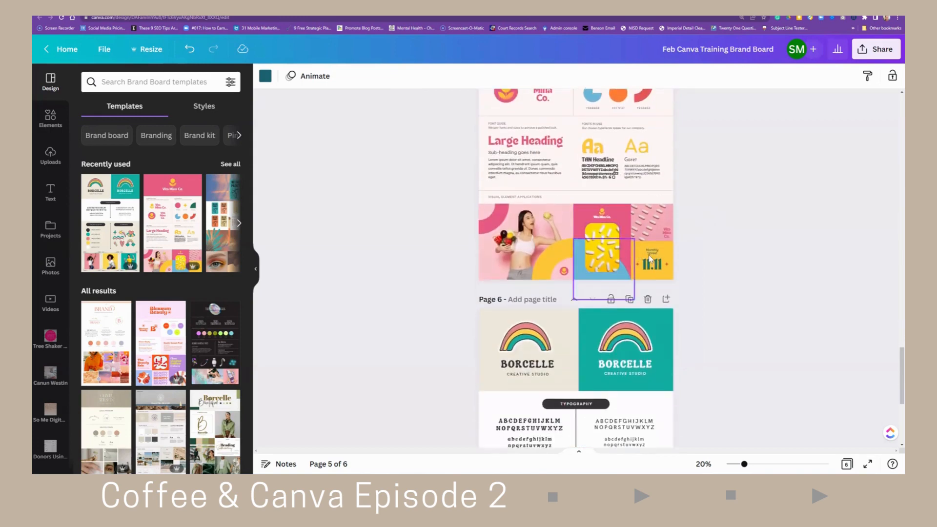
pyautogui.scroll(-4, 682, 272)
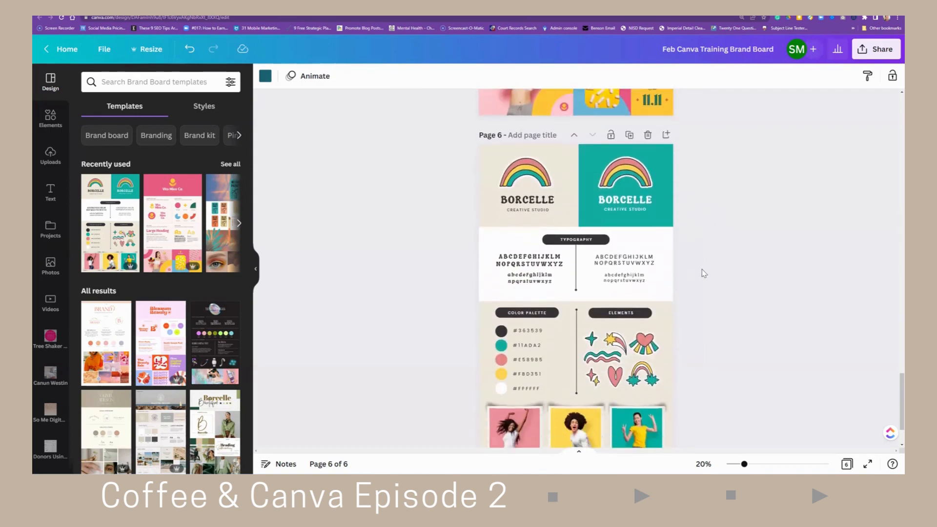
# - Scroll through the Brand Board template results beside page 6 of the brand board design
pyautogui.scroll(-1, 703, 273)
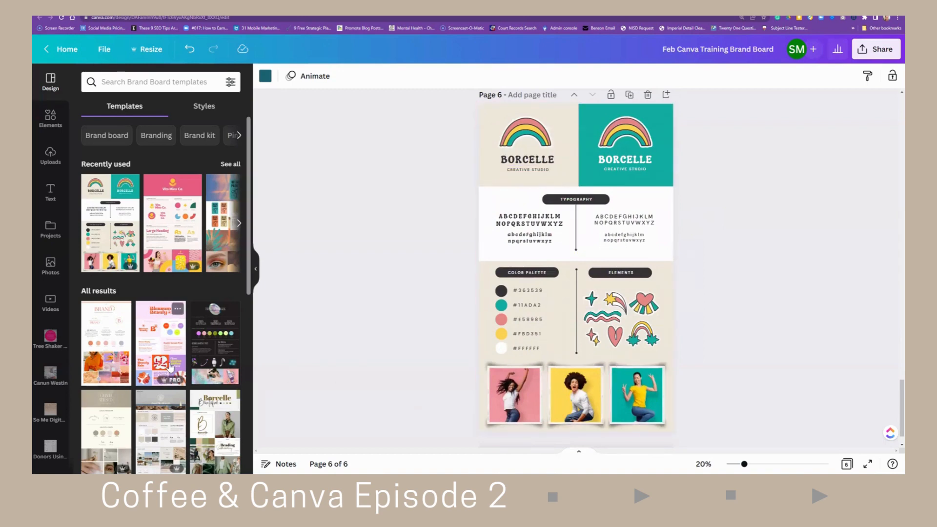
pyautogui.scroll(-2, 171, 367)
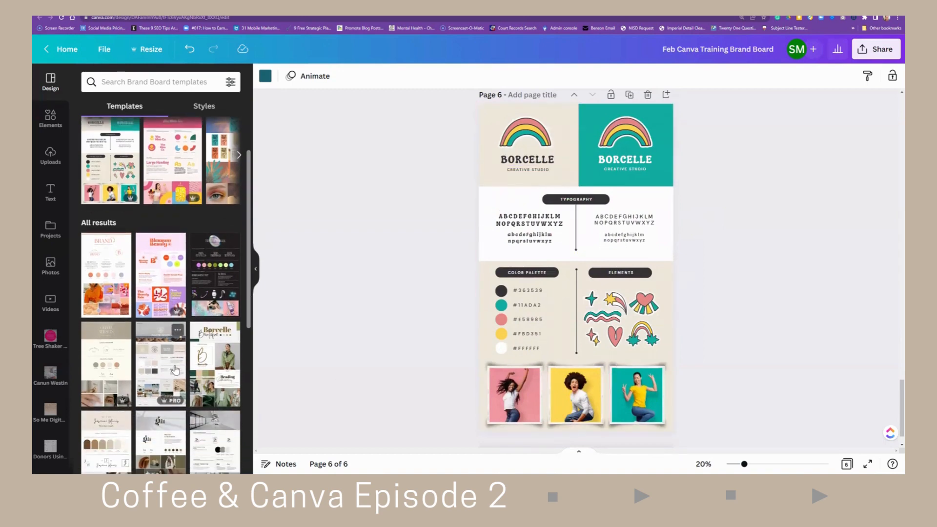
pyautogui.scroll(-3, 175, 370)
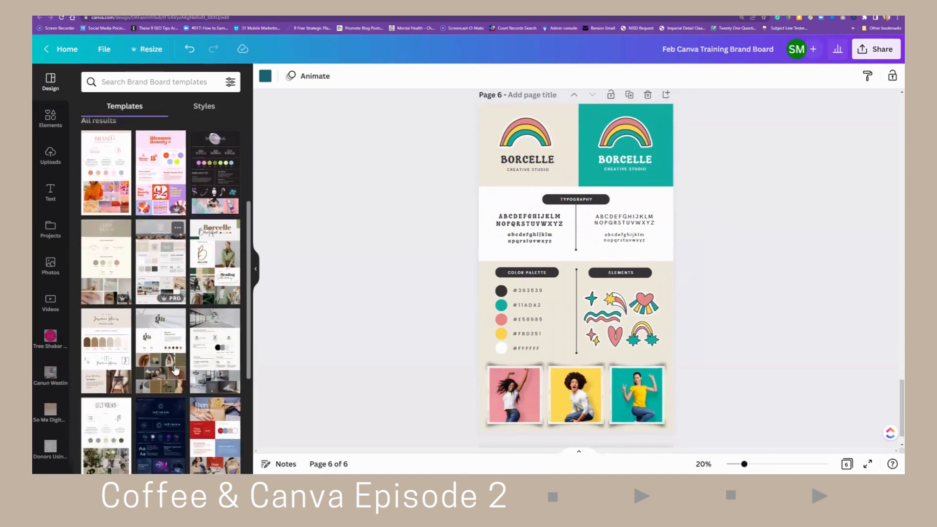
pyautogui.scroll(-3, 176, 367)
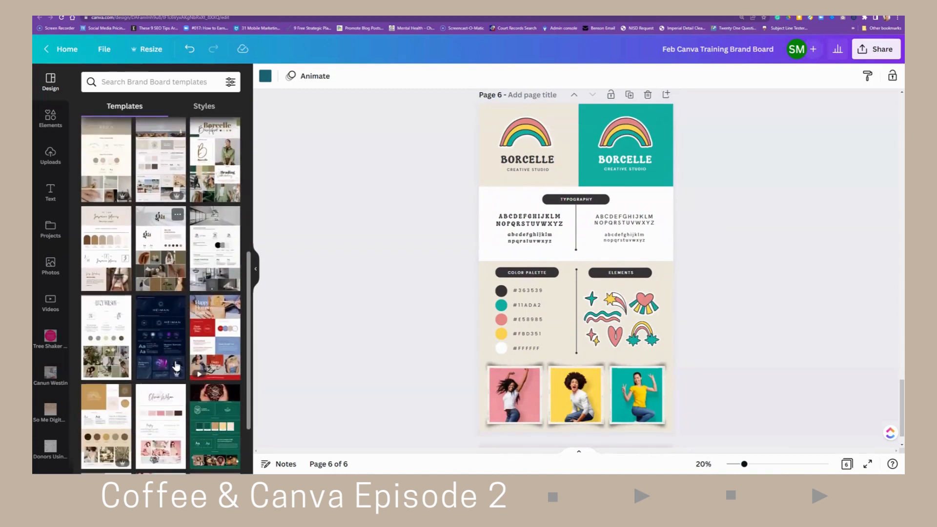
pyautogui.scroll(-3, 176, 367)
pyautogui.scroll(-2, 176, 366)
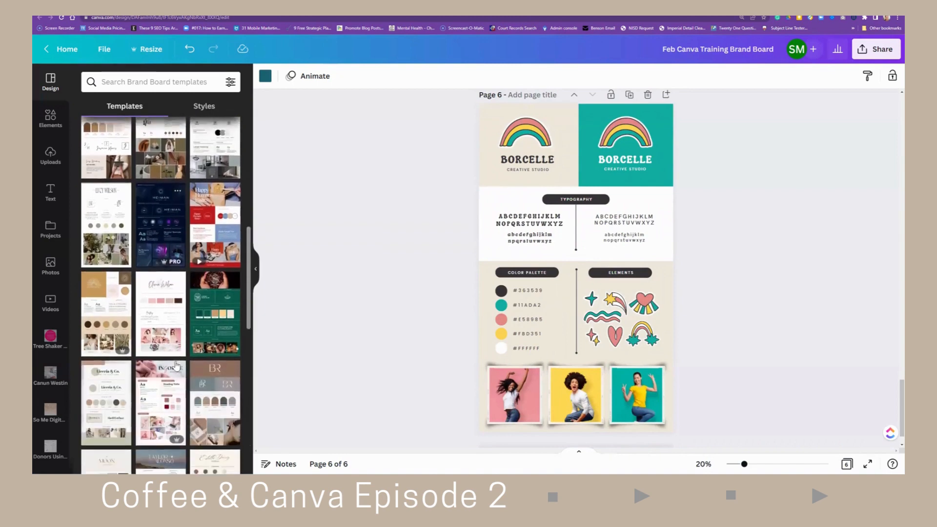
pyautogui.scroll(-2, 176, 366)
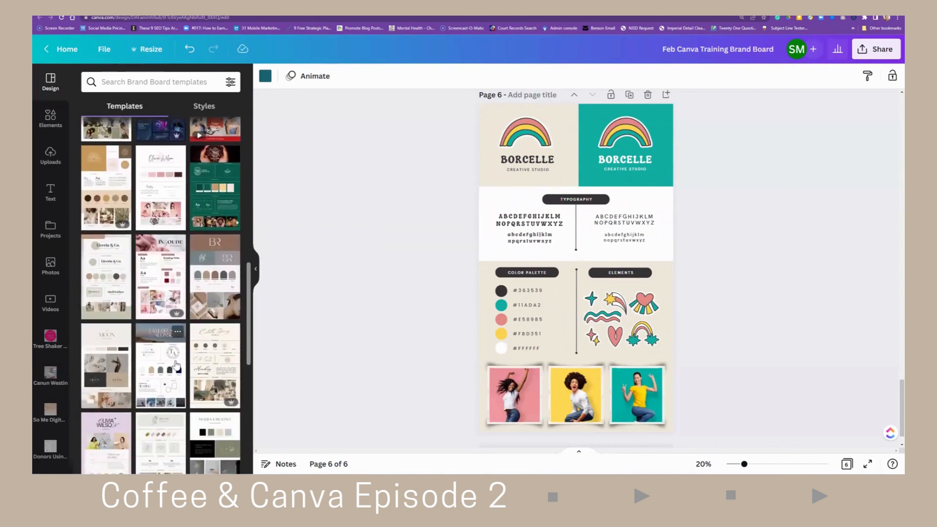
pyautogui.scroll(-3, 176, 366)
pyautogui.scroll(-3, 176, 366)
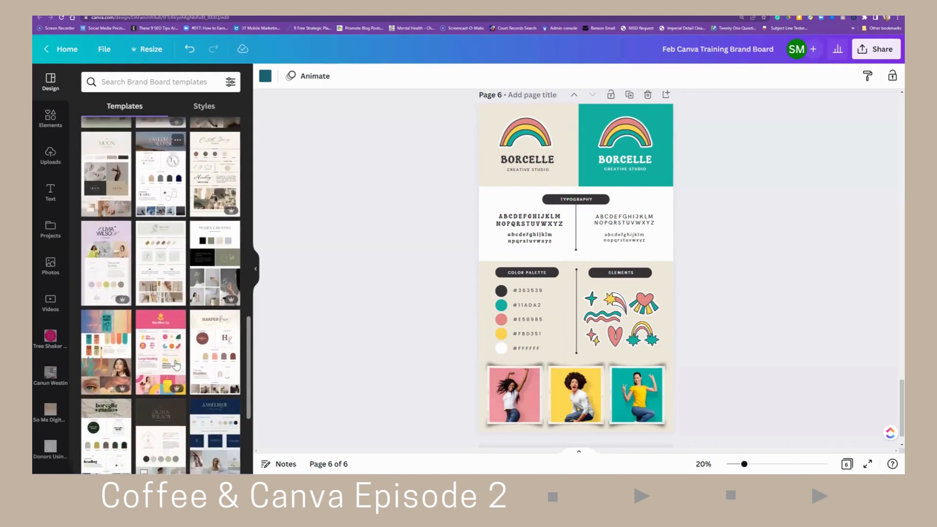
pyautogui.scroll(-2, 177, 366)
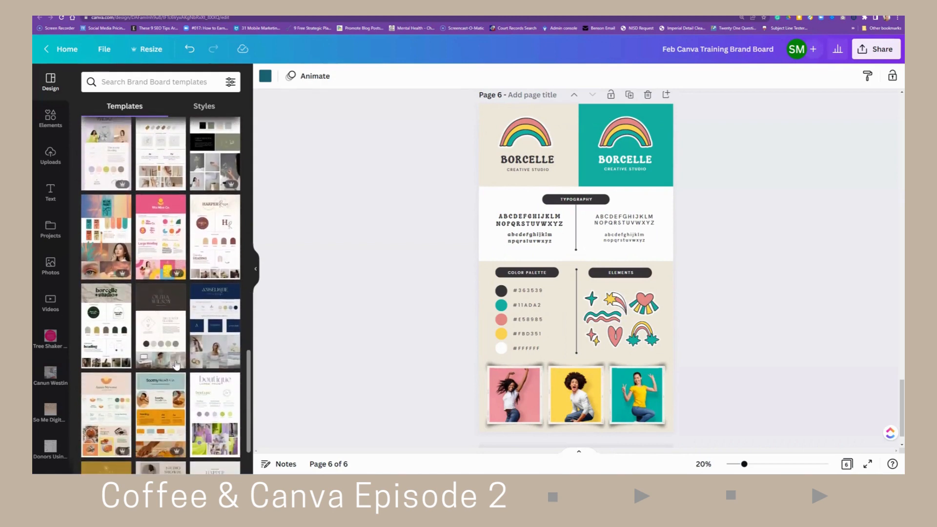
pyautogui.scroll(-2, 176, 366)
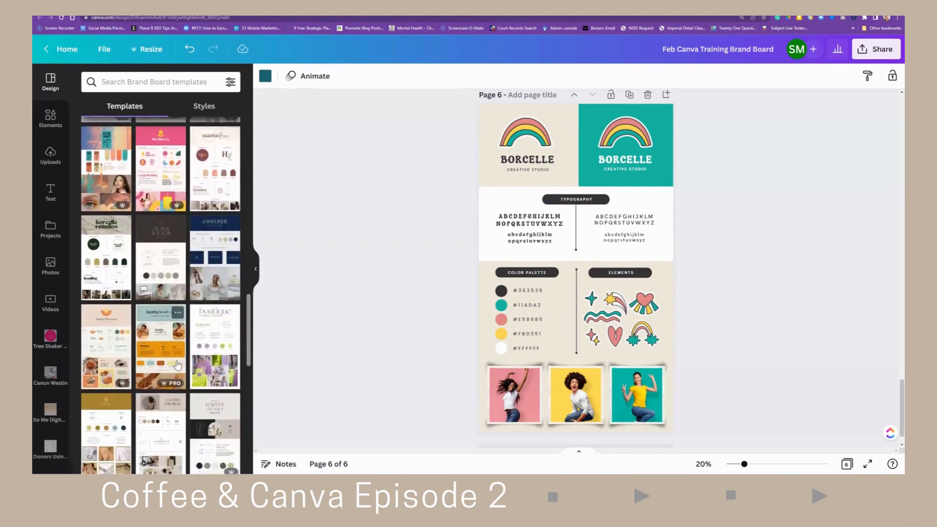
pyautogui.scroll(-3, 177, 366)
pyautogui.scroll(-3, 177, 366)
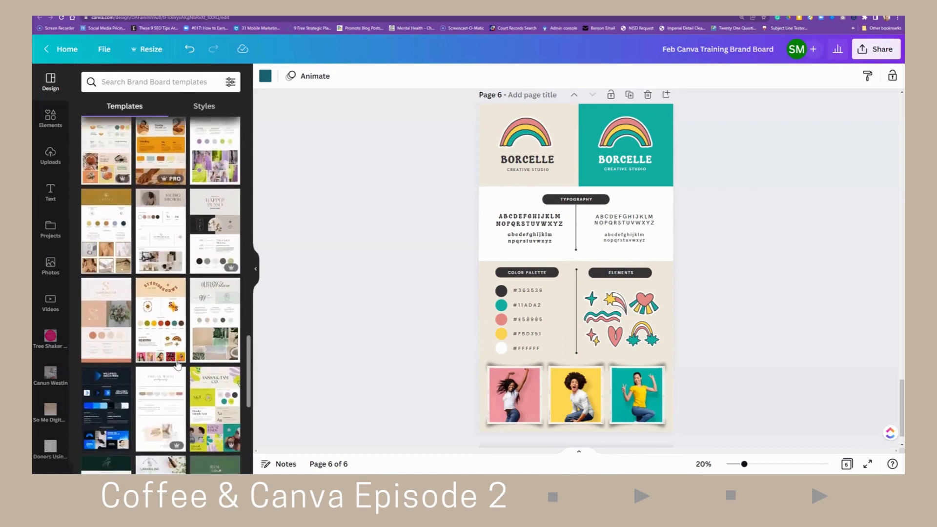
pyautogui.scroll(-4, 178, 365)
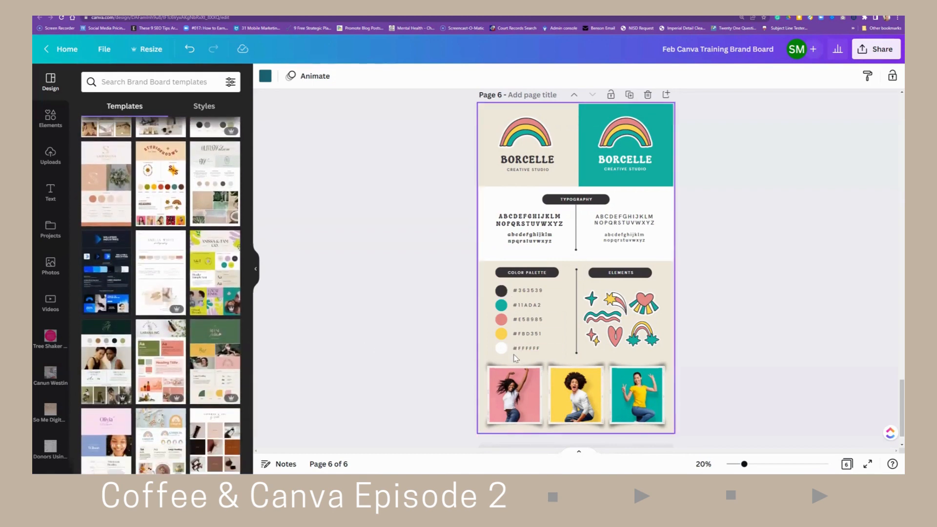
pyautogui.scroll(-1, 392, 380)
pyautogui.scroll(3, 392, 380)
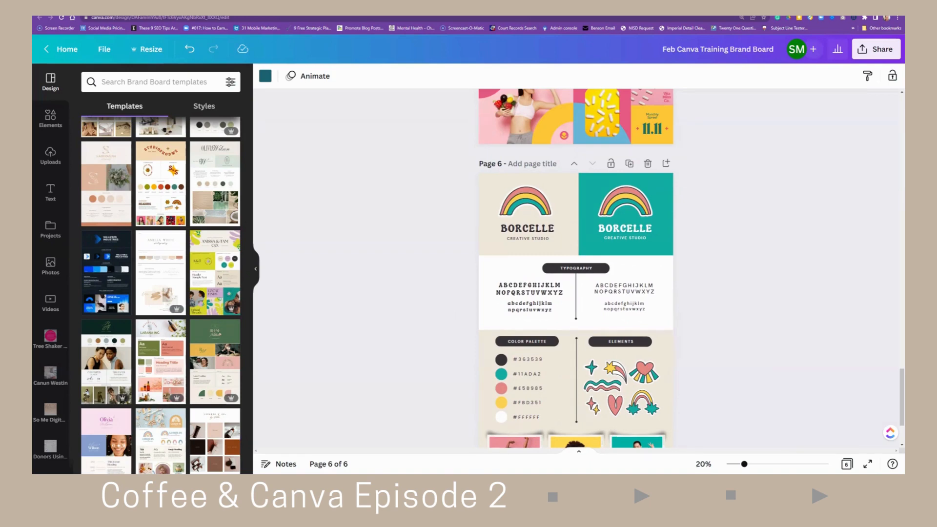
# - Select the Rashi Light text on page 2 and browse the font list down to the Feb Training 2 brand fonts
pyautogui.scroll(-10, 176, 261)
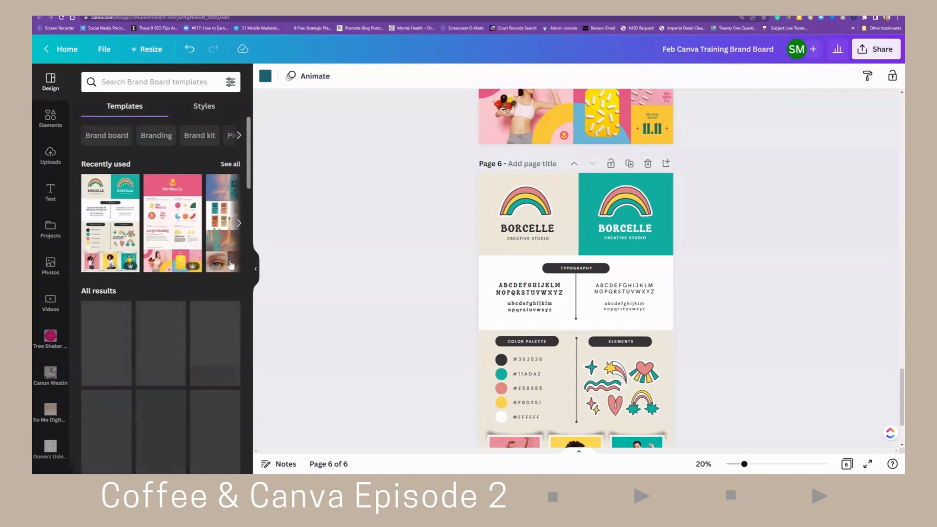
pyautogui.scroll(20, 476, 264)
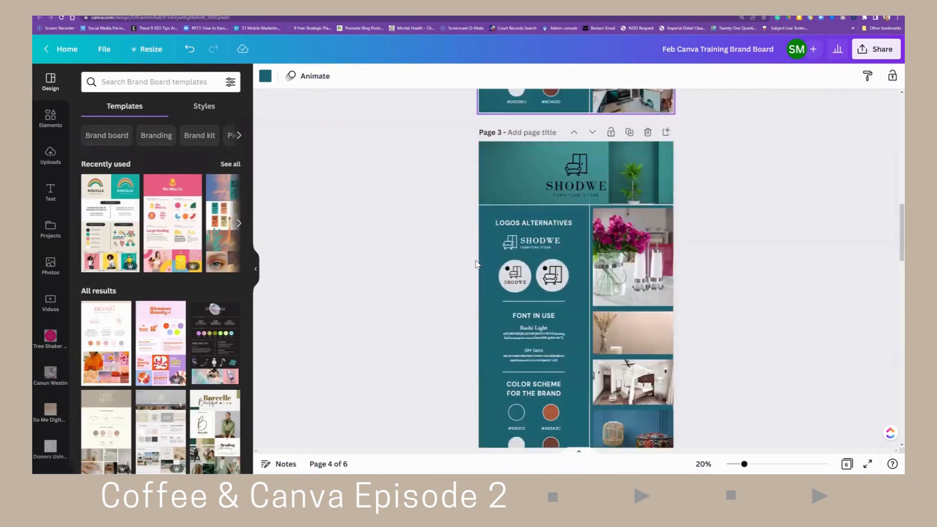
pyautogui.scroll(5, 476, 264)
pyautogui.scroll(-5, 476, 264)
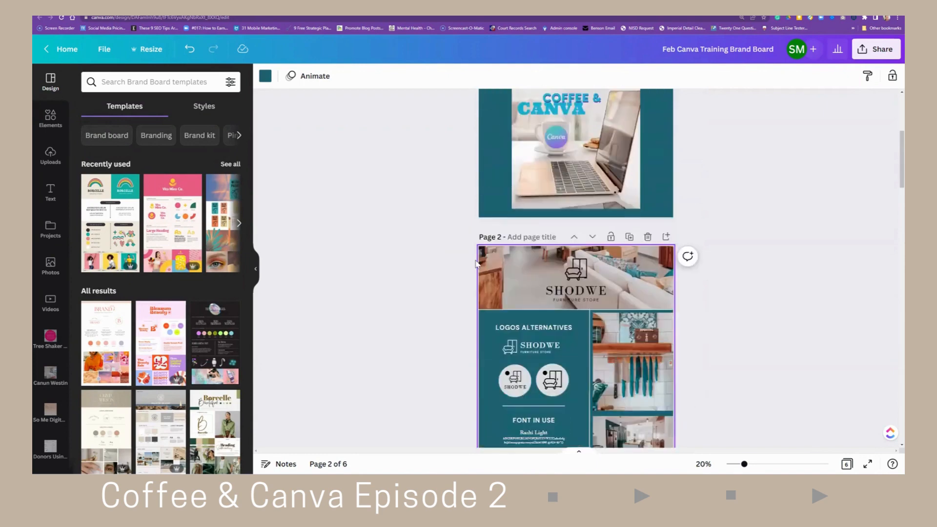
pyautogui.scroll(-2, 476, 264)
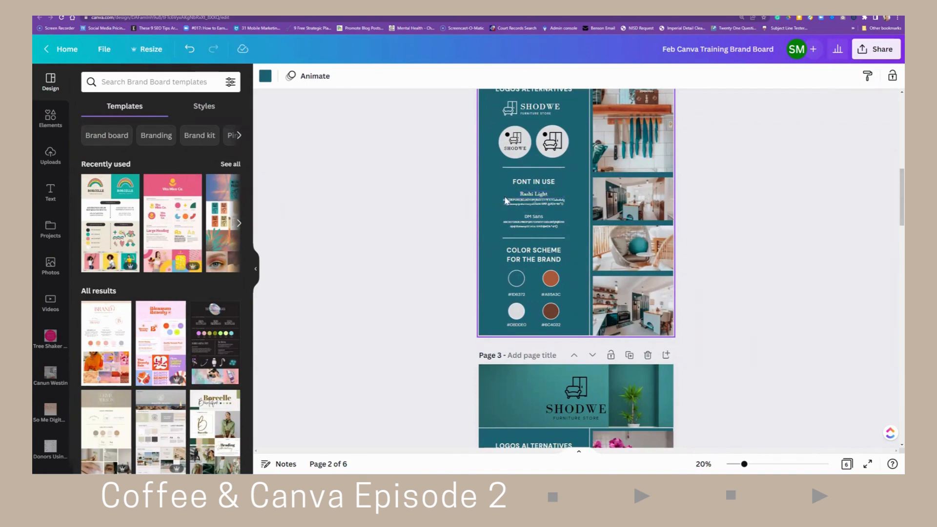
pyautogui.click(530, 197)
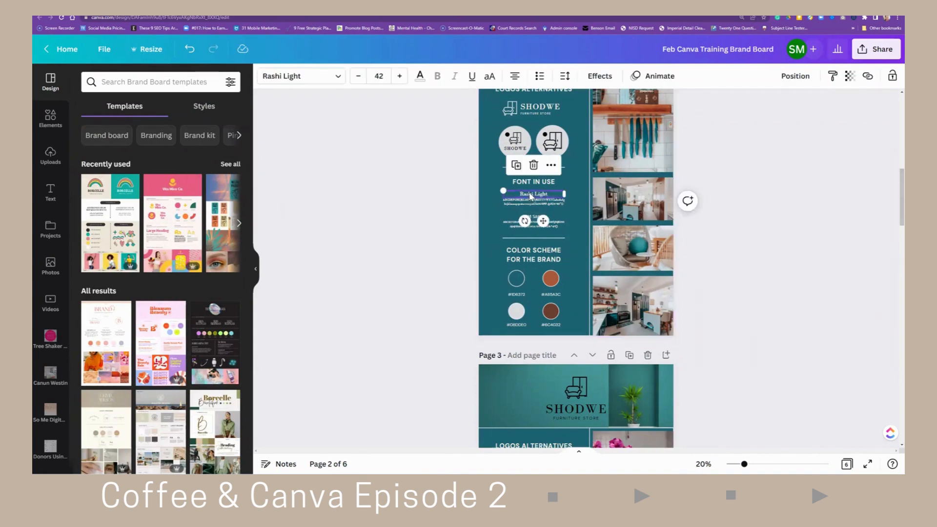
pyautogui.click(316, 80)
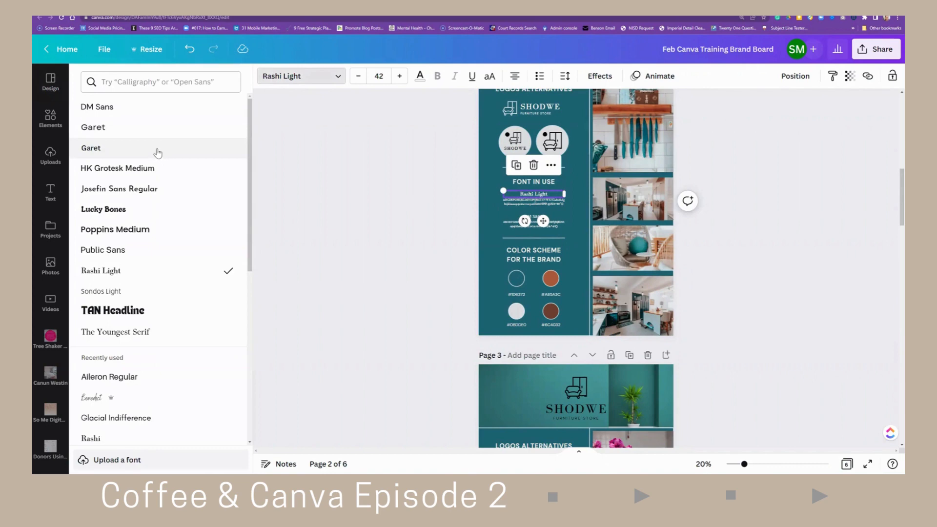
pyautogui.scroll(-5, 156, 161)
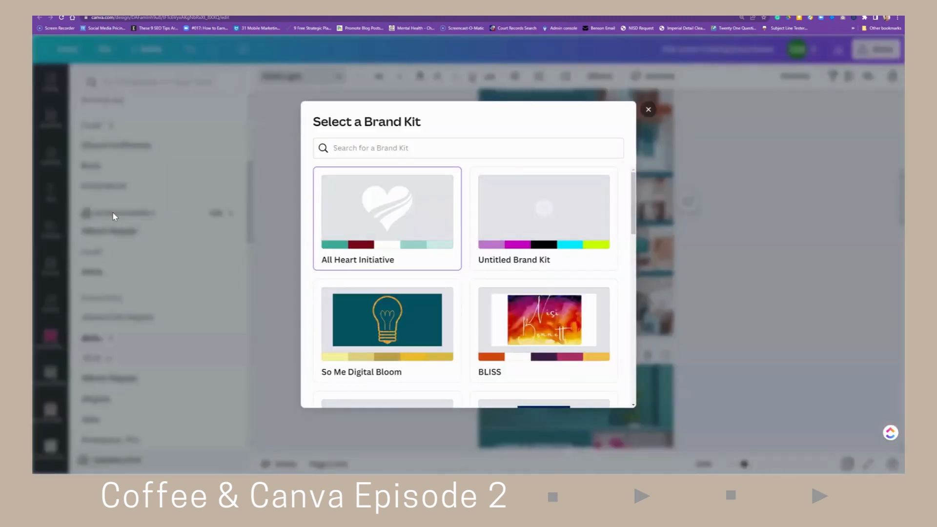
pyautogui.scroll(-5, 360, 229)
pyautogui.scroll(-8, 362, 237)
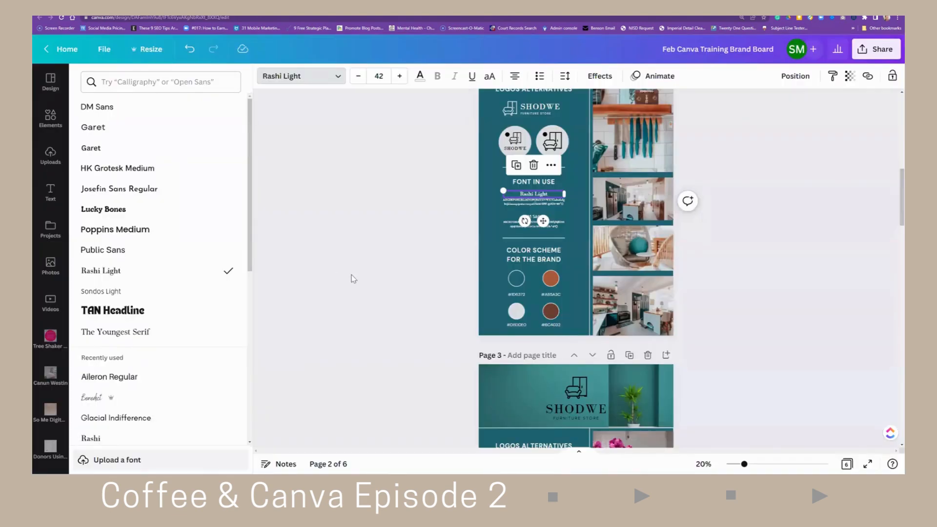
pyautogui.scroll(-4, 143, 246)
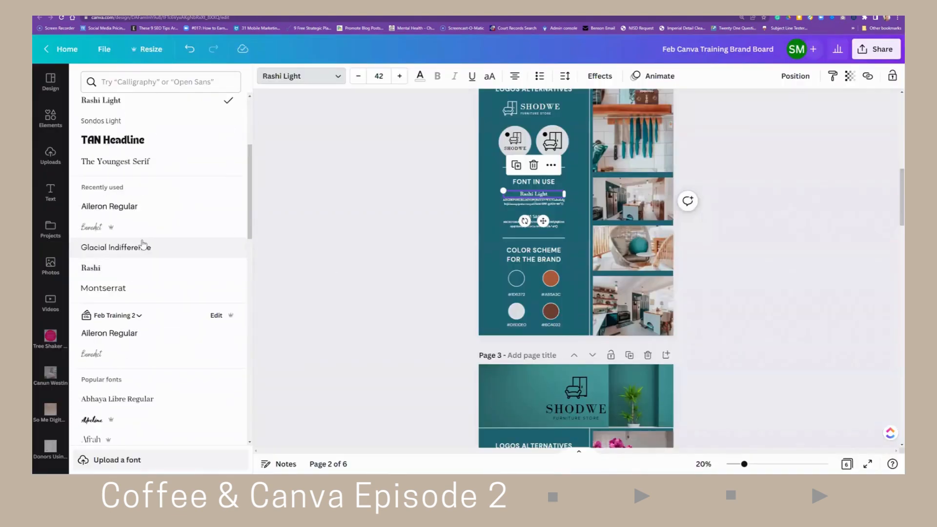
pyautogui.scroll(-2, 143, 247)
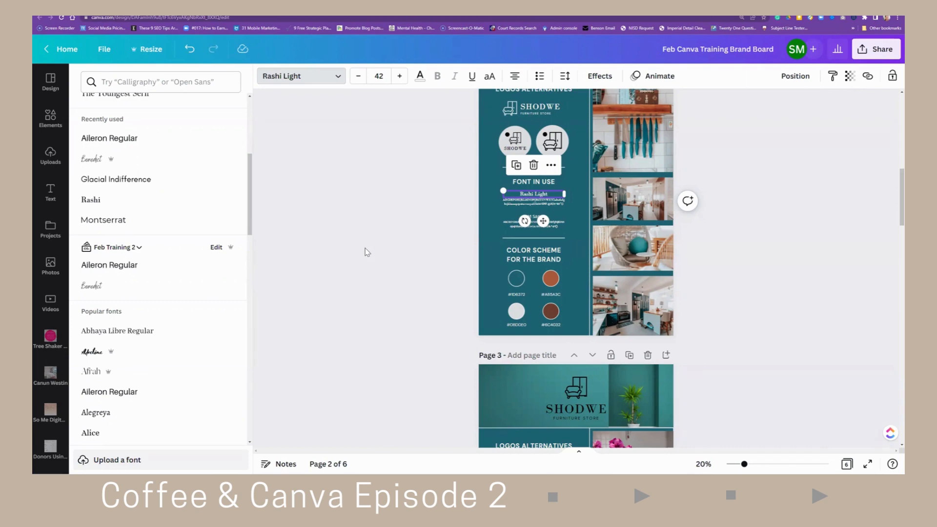
pyautogui.scroll(-2, 384, 249)
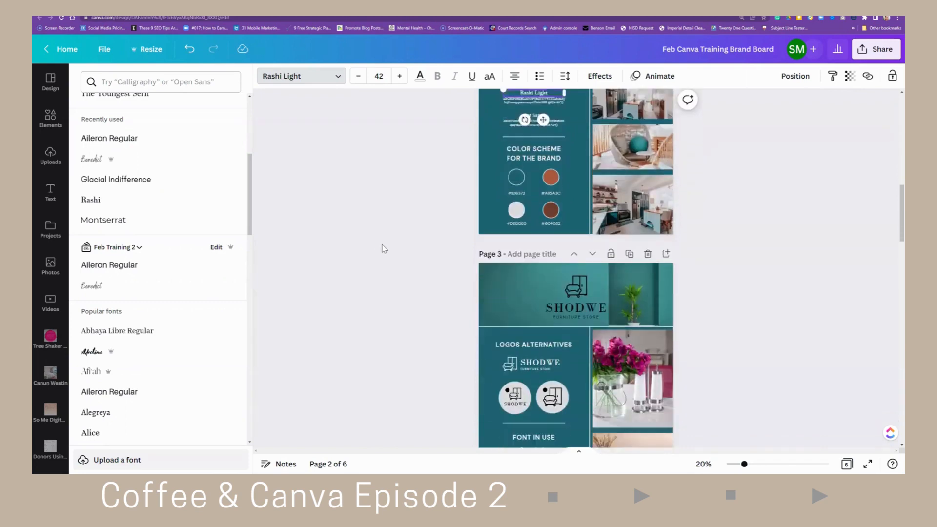
# - Edit the design's title to include TEMPLATE
pyautogui.scroll(2, 384, 249)
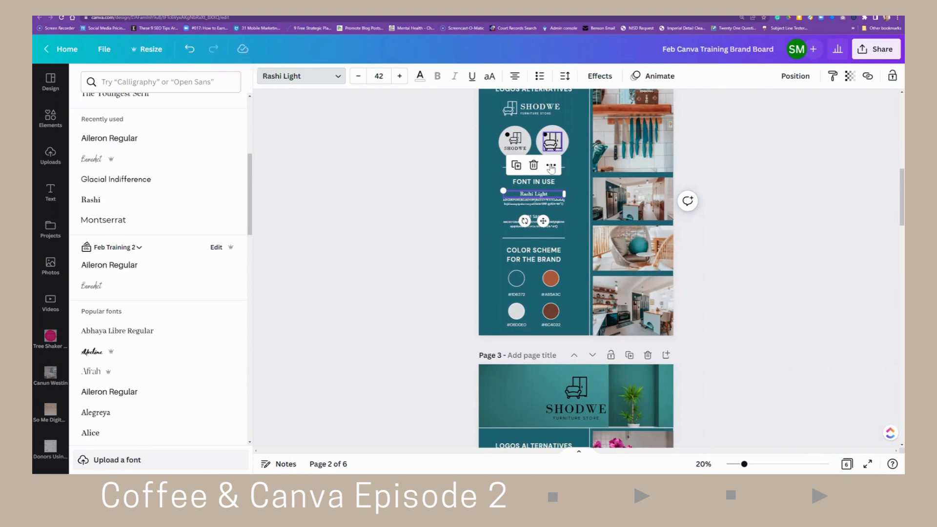
pyautogui.scroll(2, 624, 200)
pyautogui.scroll(1, 624, 200)
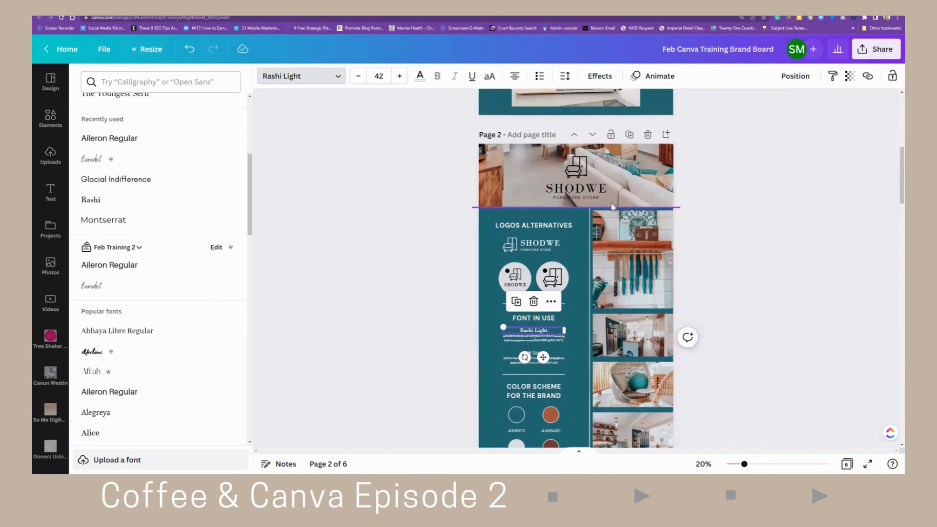
pyautogui.scroll(1, 737, 100)
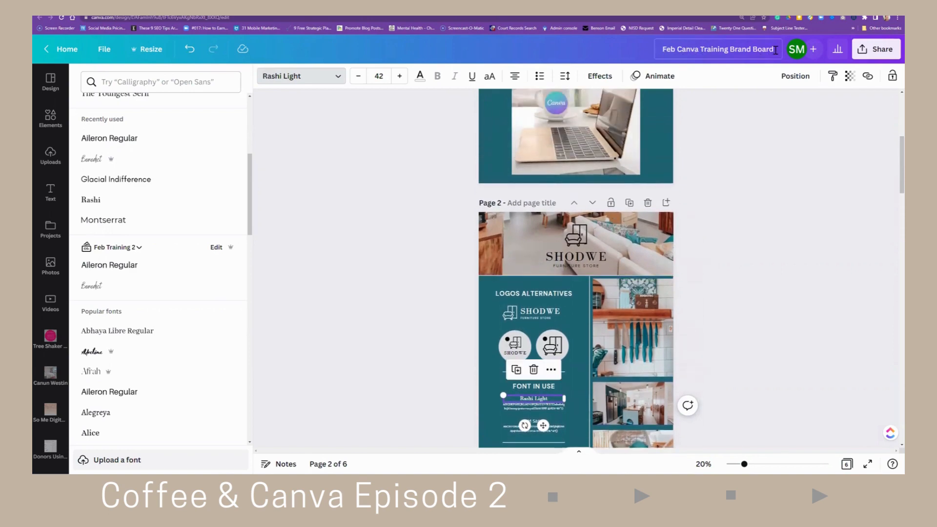
pyautogui.click(664, 49)
pyautogui.write('TEMPLATE')
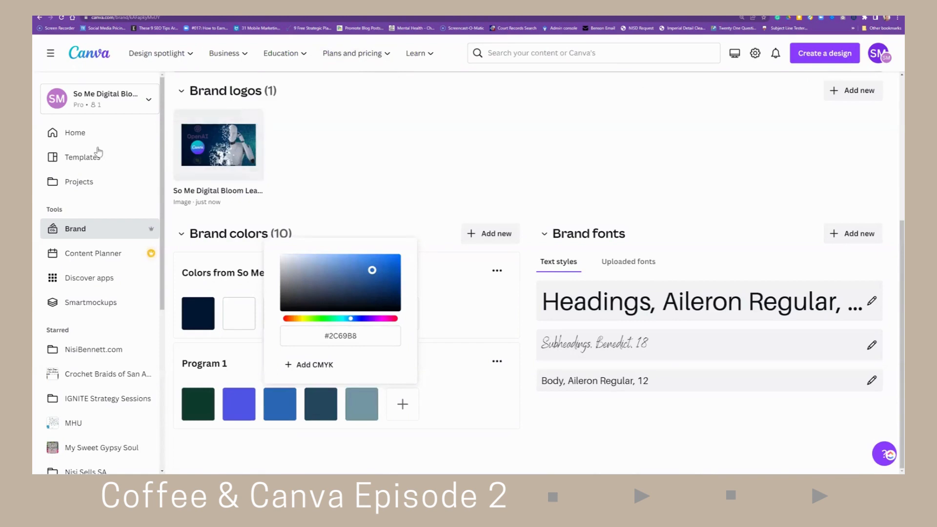
# - Return to the Canva home page, open the Feb Training design and switch to the page grid view
pyautogui.click(98, 137)
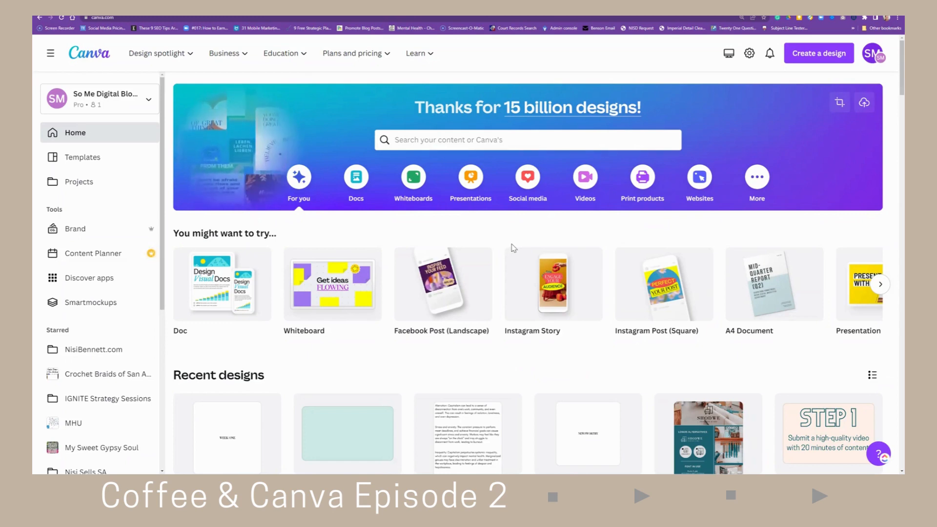
pyautogui.click(526, 183)
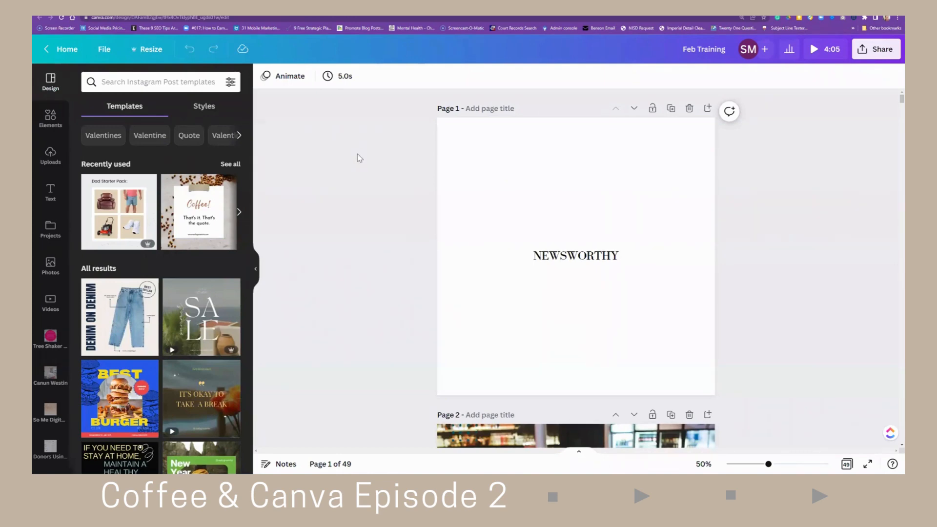
pyautogui.click(847, 464)
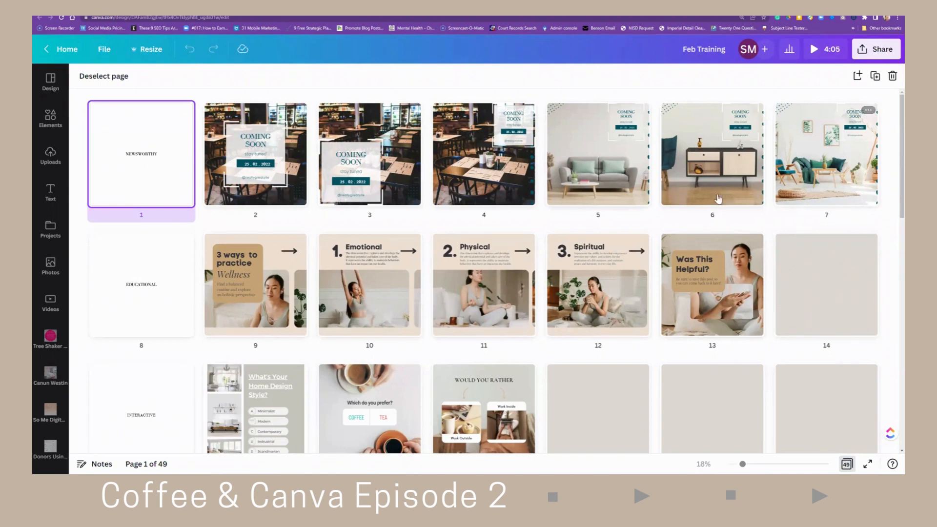
# - Scroll through the Feb Training design's pages in the grid view
pyautogui.scroll(-2, 317, 254)
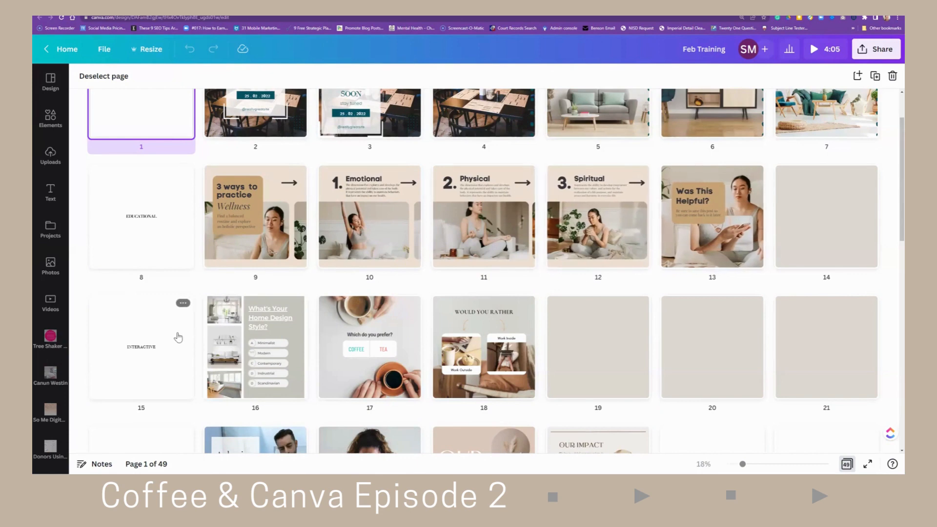
pyautogui.scroll(-2, 178, 337)
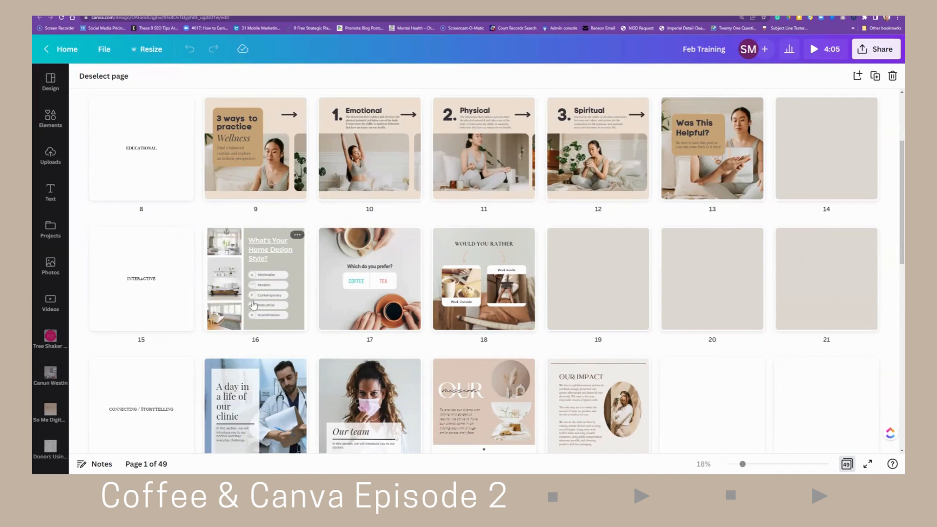
pyautogui.scroll(3, 381, 313)
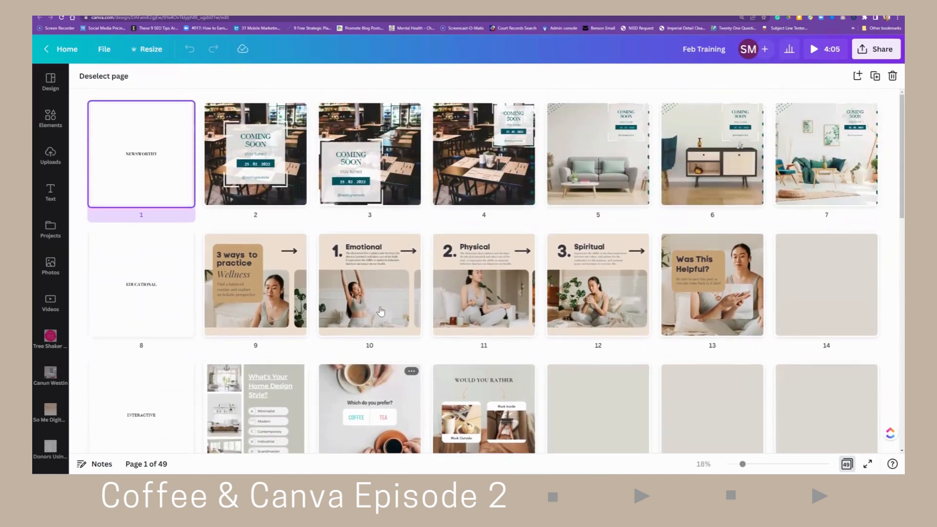
pyautogui.scroll(-2, 381, 311)
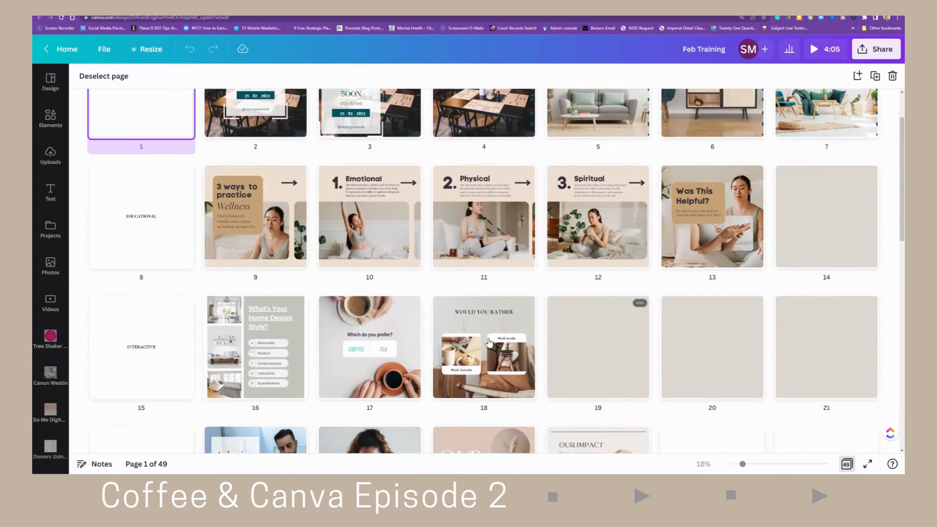
pyautogui.moveTo(200, 348)
pyautogui.scroll(-1, 266, 348)
pyautogui.scroll(-2, 254, 344)
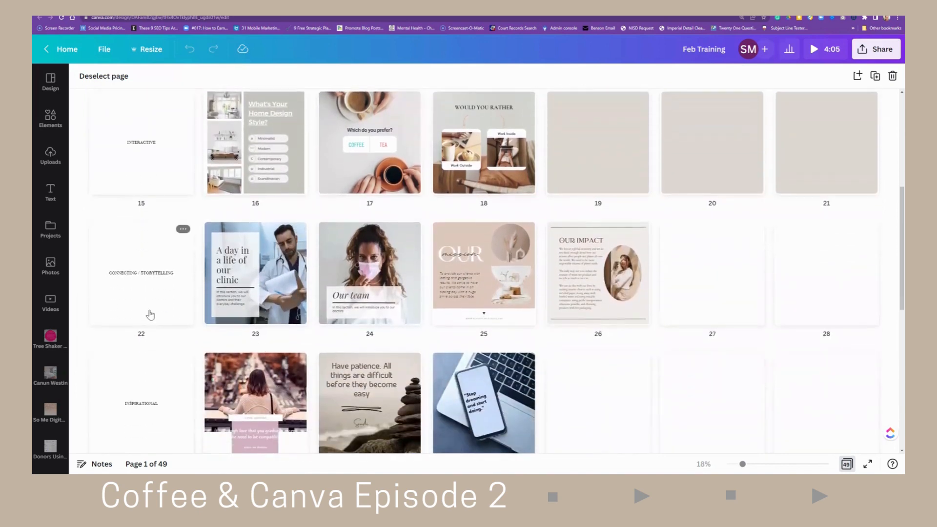
# - Scroll to the end of the page grid and switch back to the single-page editing view
pyautogui.scroll(-1, 149, 315)
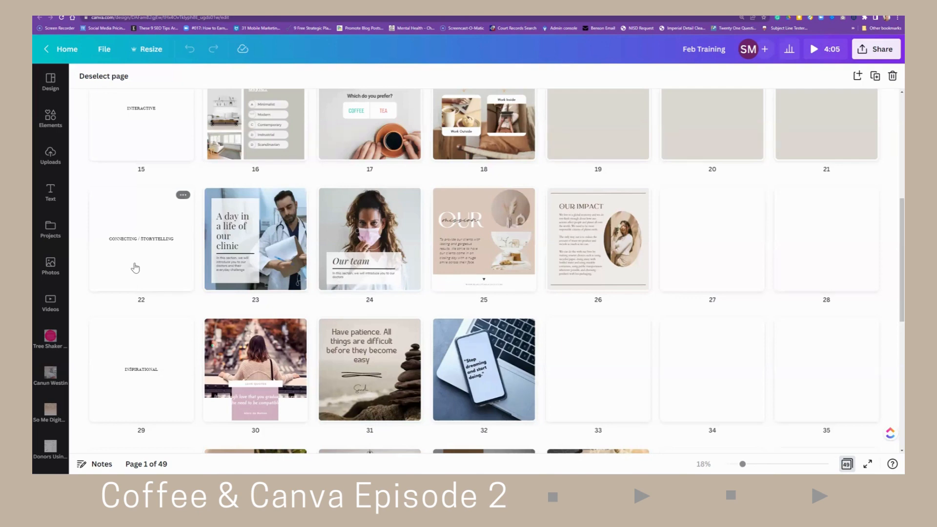
pyautogui.scroll(-3, 137, 268)
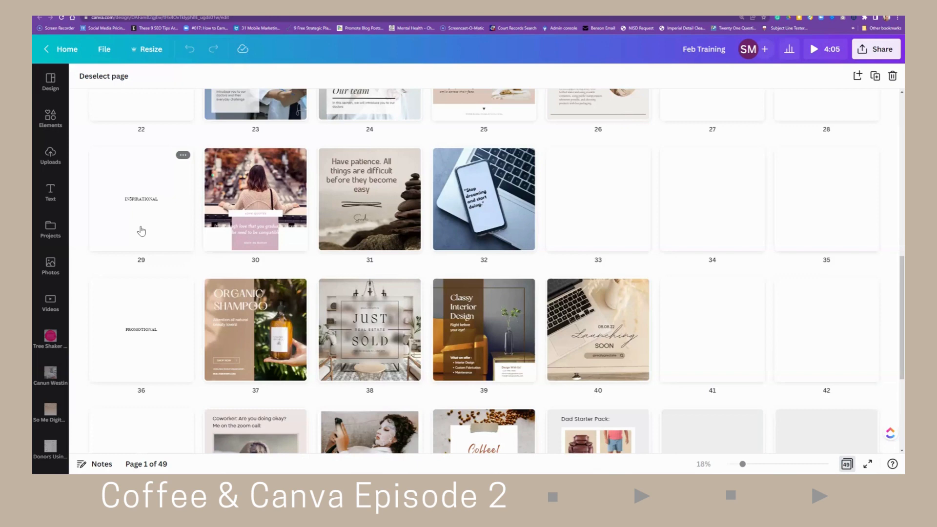
pyautogui.scroll(-2, 146, 244)
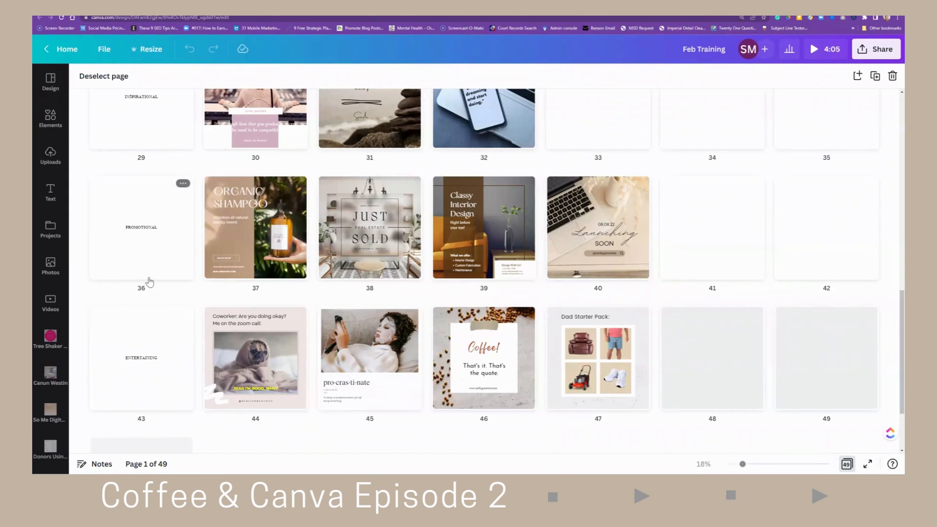
pyautogui.scroll(-2, 154, 298)
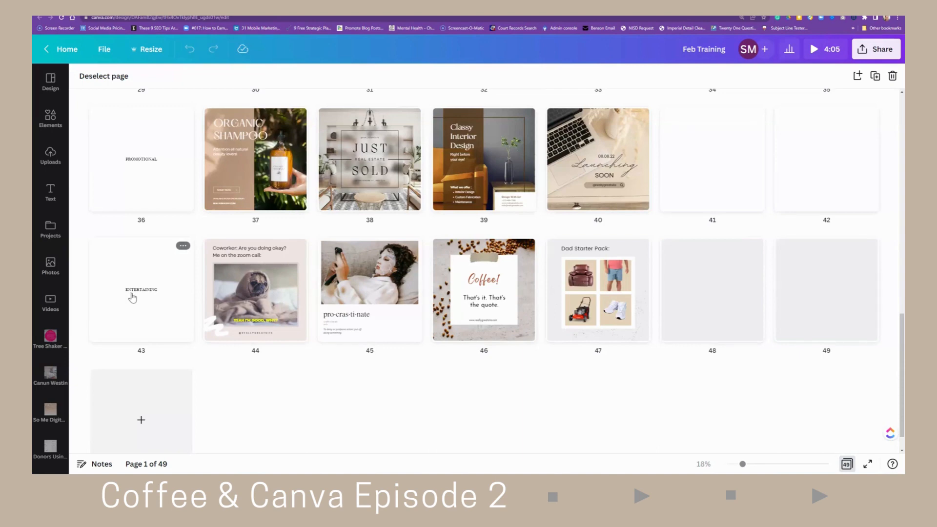
pyautogui.moveTo(200, 313)
pyautogui.click(847, 464)
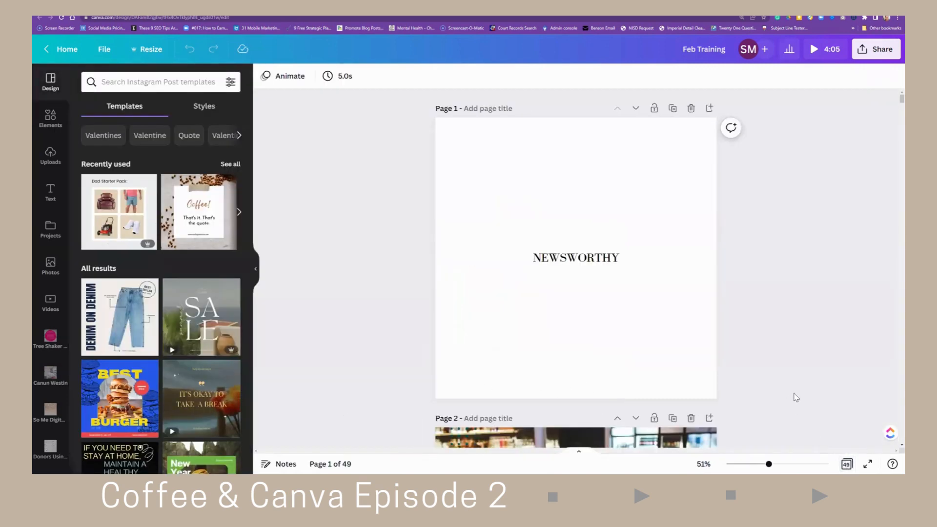
# - Scroll through the opening pages of the design to examine the Coming Soon posts
pyautogui.scroll(-3, 796, 390)
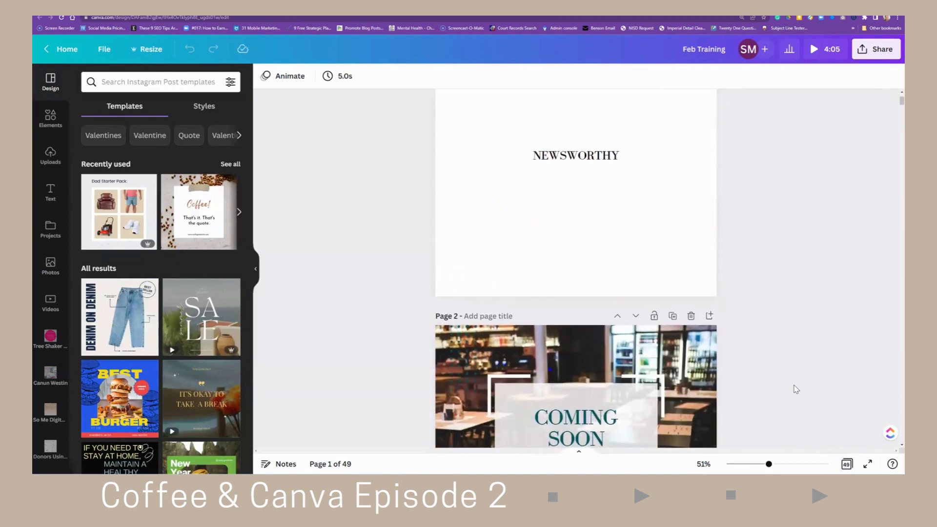
pyautogui.scroll(3, 796, 389)
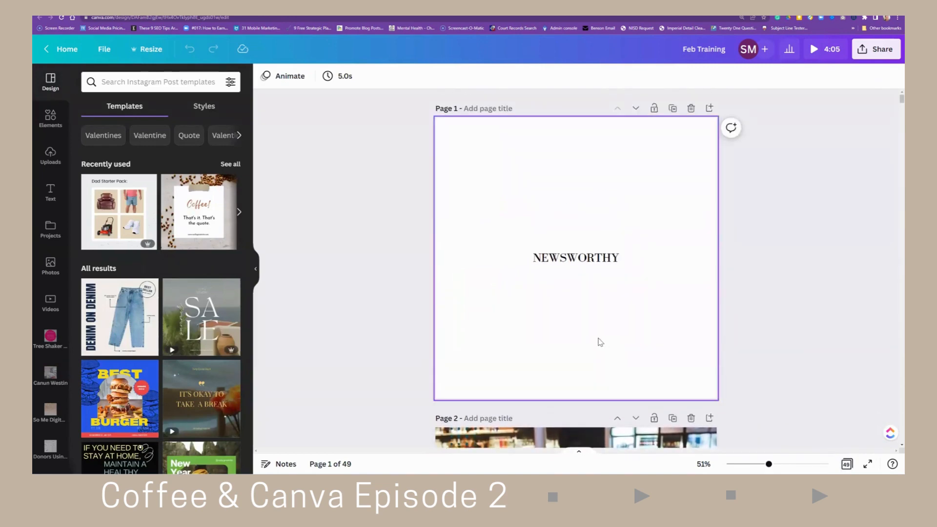
pyautogui.scroll(-10, 791, 385)
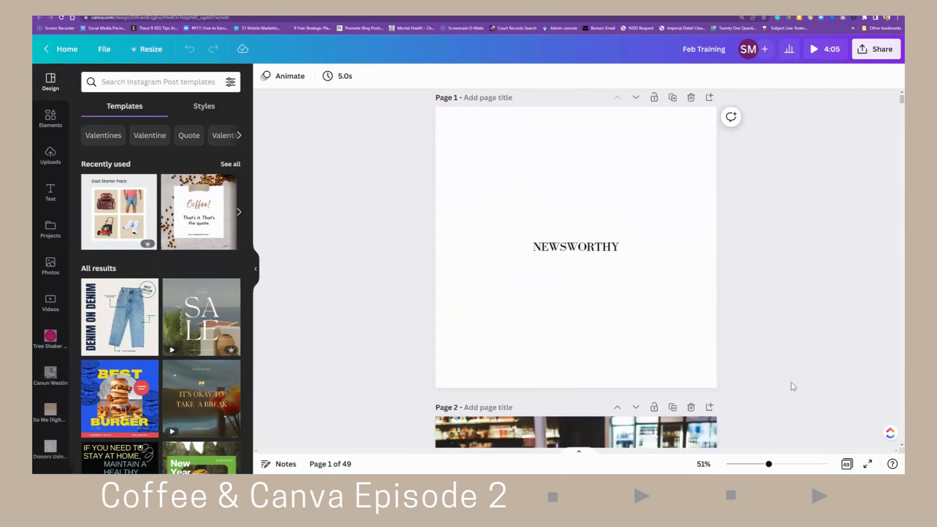
pyautogui.scroll(-1, 793, 387)
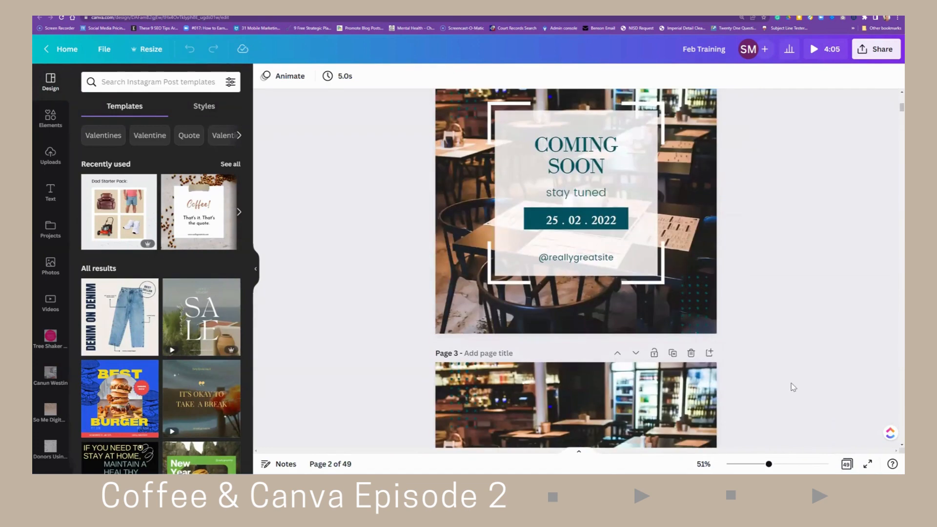
pyautogui.scroll(3, 793, 387)
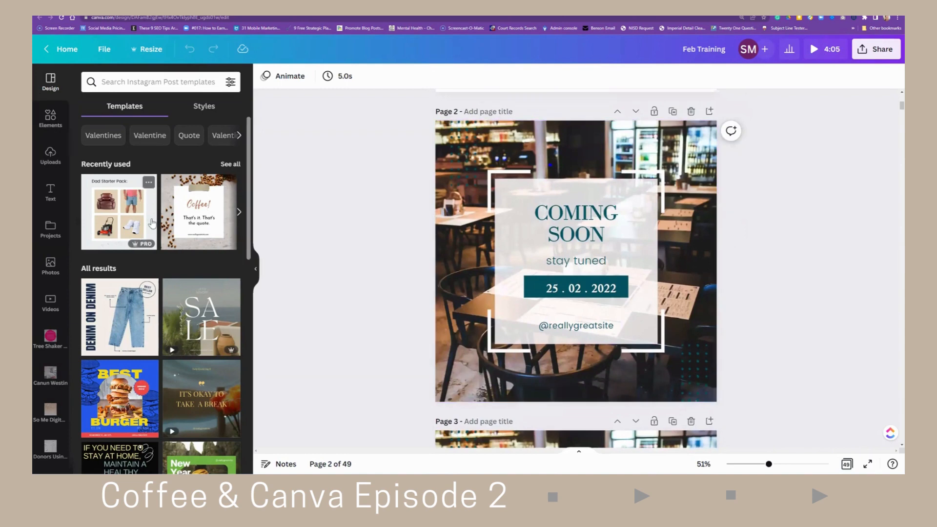
pyautogui.scroll(-6, 154, 268)
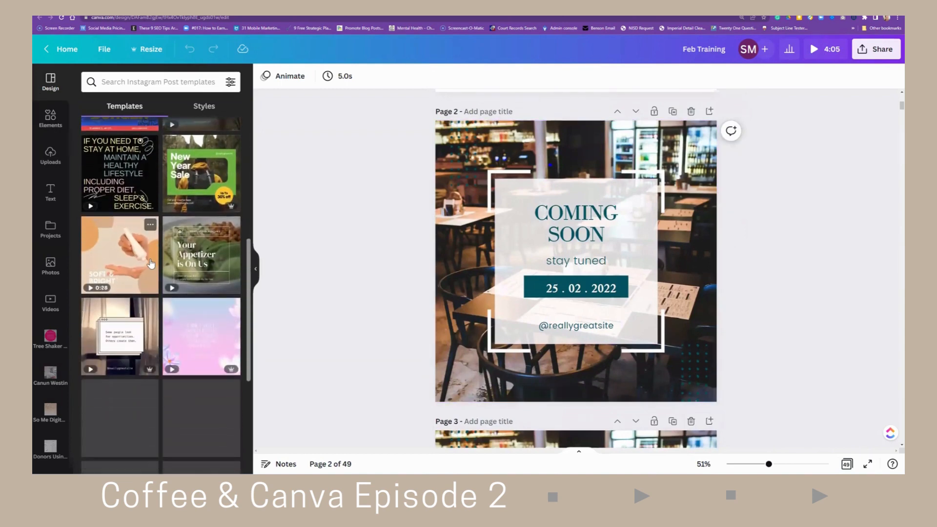
pyautogui.scroll(-3, 153, 270)
pyautogui.scroll(-1, 151, 264)
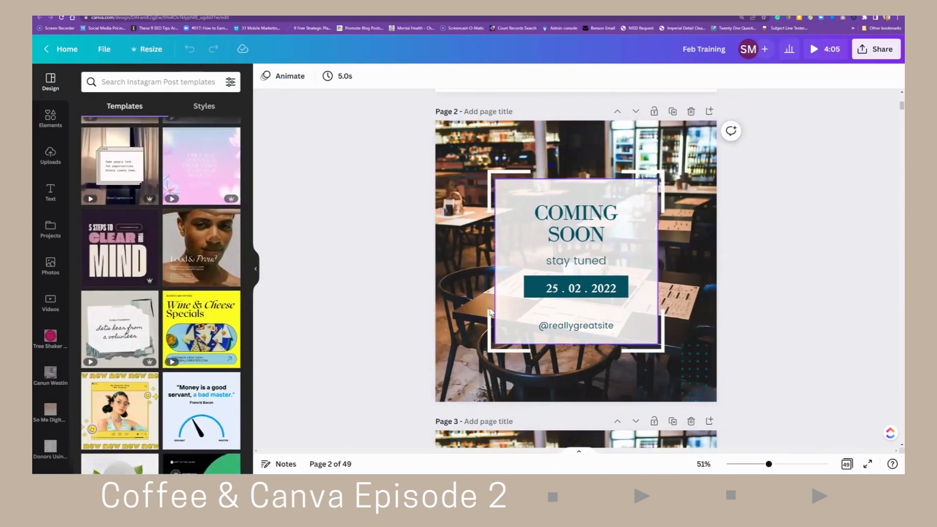
pyautogui.scroll(-1, 490, 342)
pyautogui.scroll(-5, 490, 338)
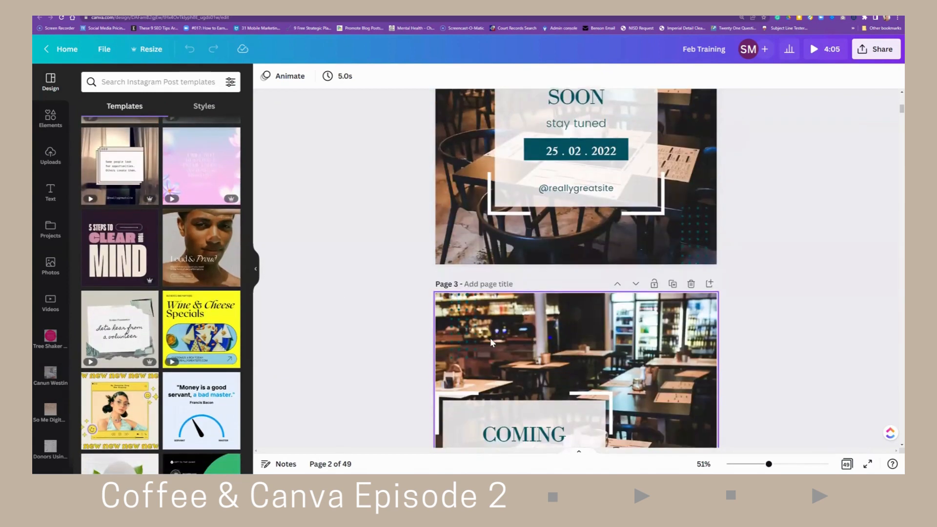
pyautogui.scroll(-6, 509, 338)
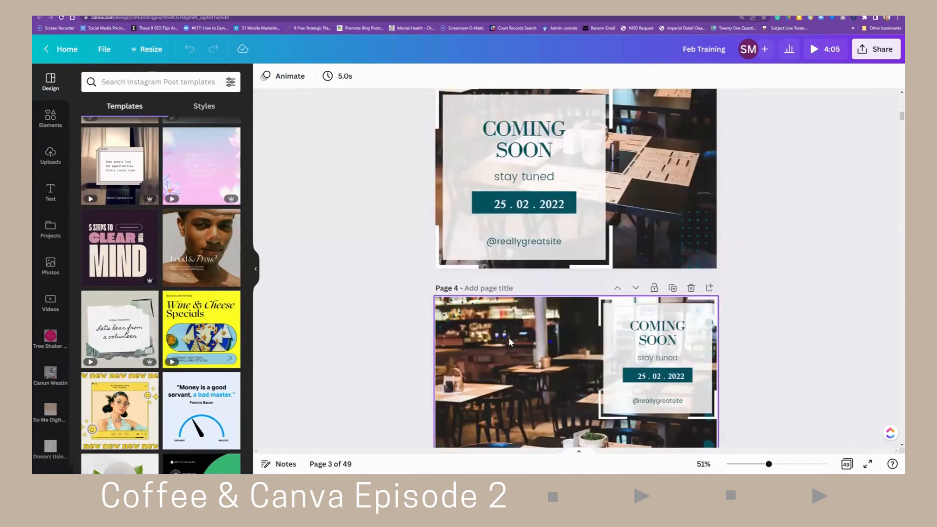
pyautogui.scroll(-2, 493, 305)
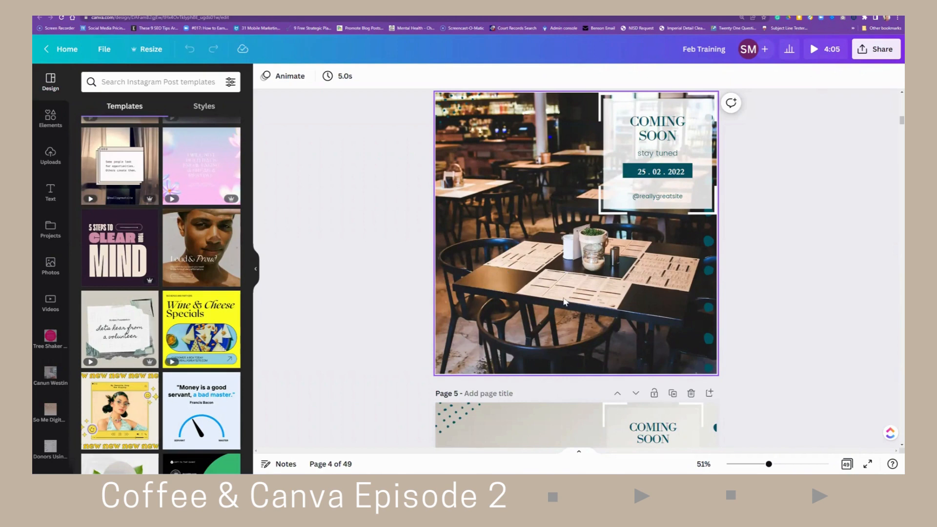
pyautogui.scroll(1, 542, 292)
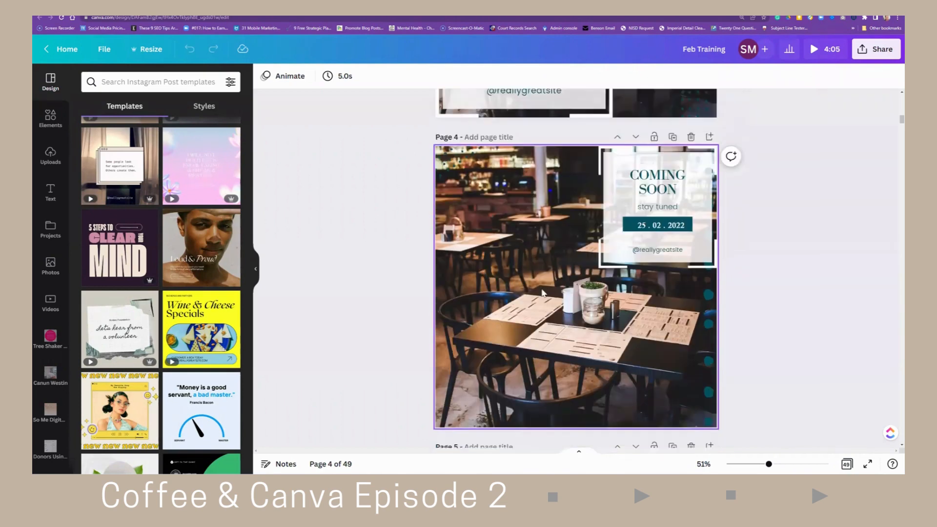
pyautogui.scroll(2, 543, 292)
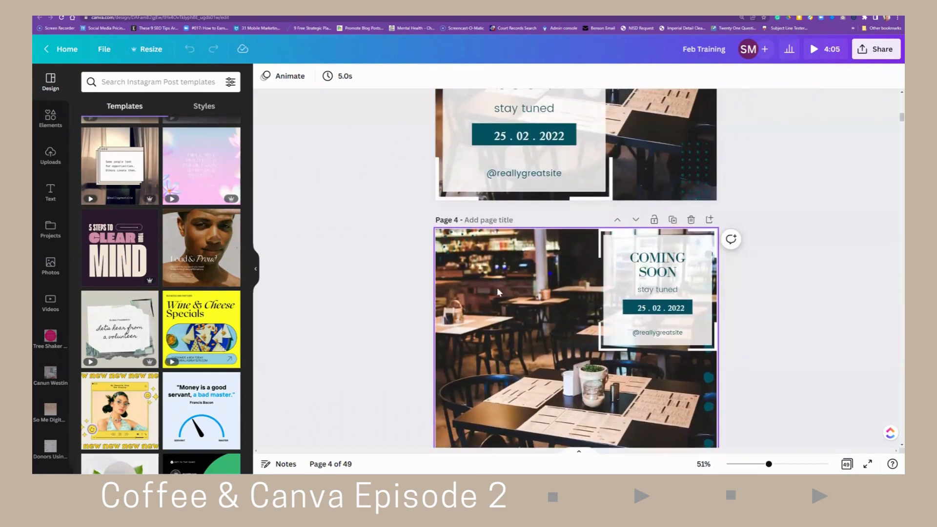
pyautogui.scroll(-1, 537, 315)
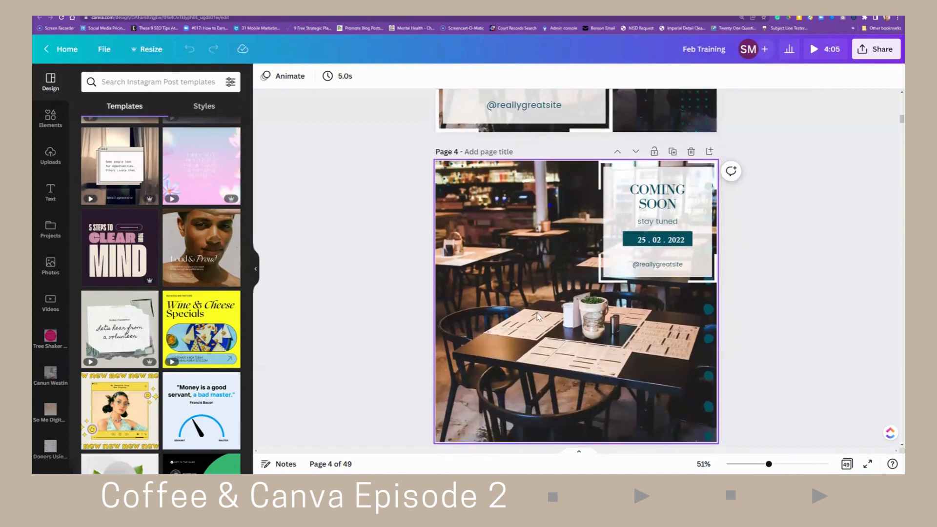
pyautogui.scroll(-1, 521, 326)
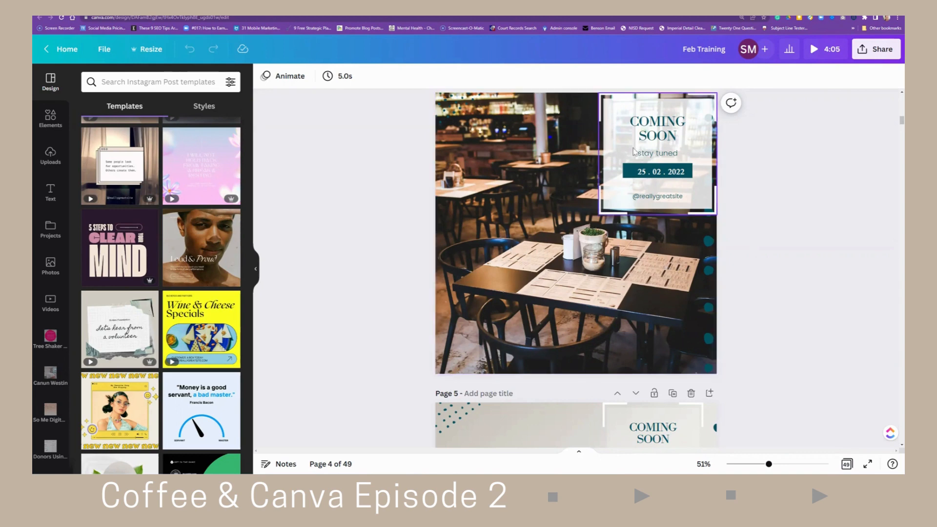
# - Try moving the dotted edge decoration on page 5 onto the page
pyautogui.click(693, 118)
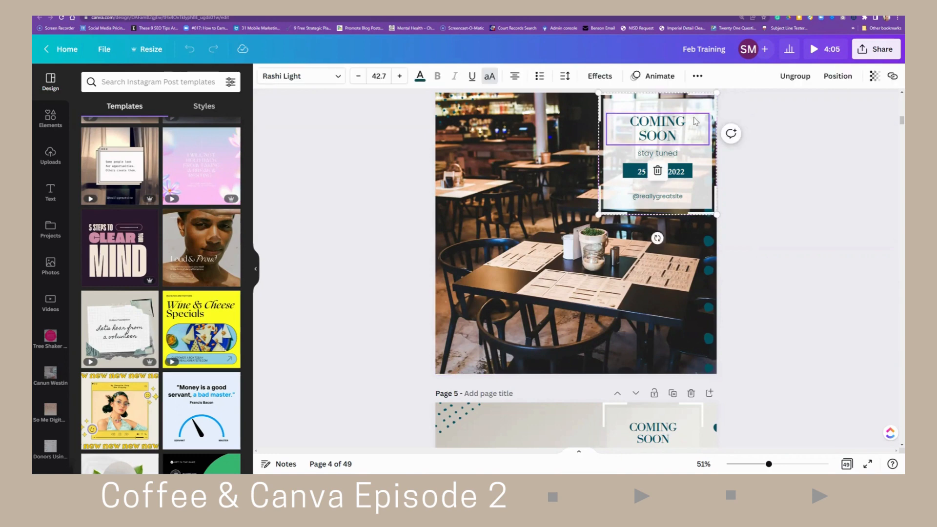
pyautogui.click(701, 182)
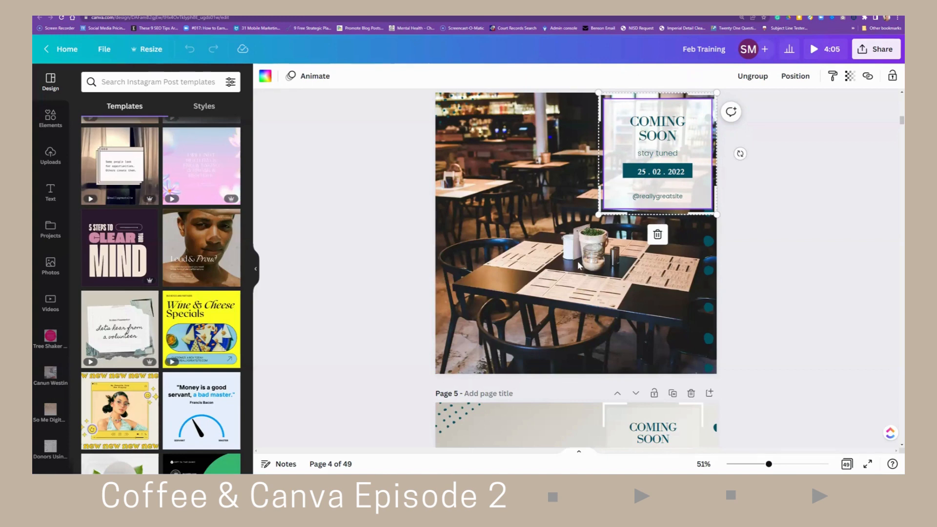
pyautogui.scroll(-5, 582, 264)
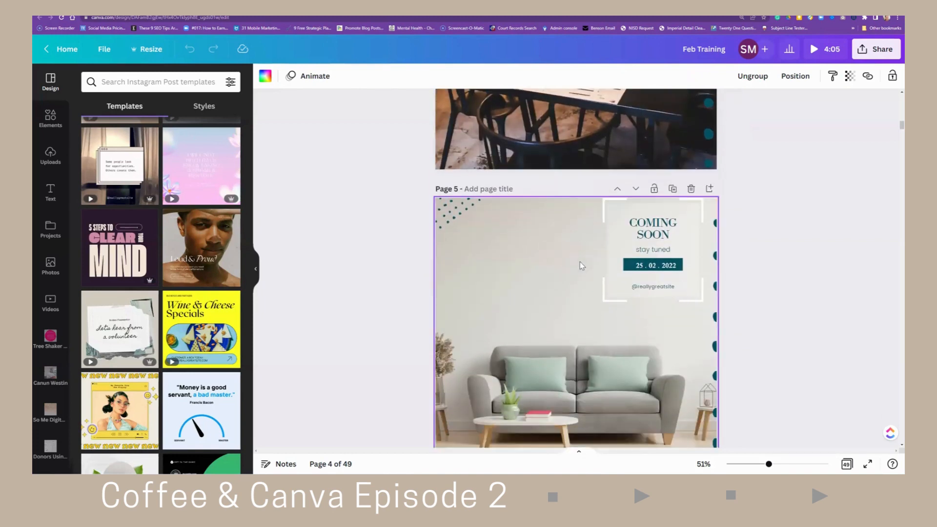
pyautogui.scroll(-2, 565, 261)
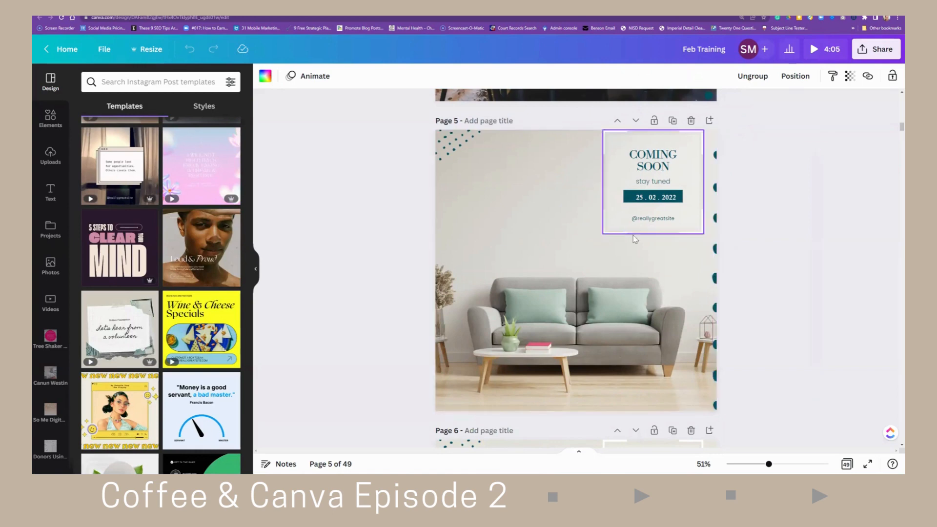
pyautogui.click(716, 251)
pyautogui.moveTo(716, 252); pyautogui.dragTo(543, 242)
pyautogui.click(448, 136)
pyautogui.moveTo(448, 137)
pyautogui.mouseDown()
pyautogui.moveTo(472, 178)
pyautogui.moveTo(447, 133)
pyautogui.mouseUp()
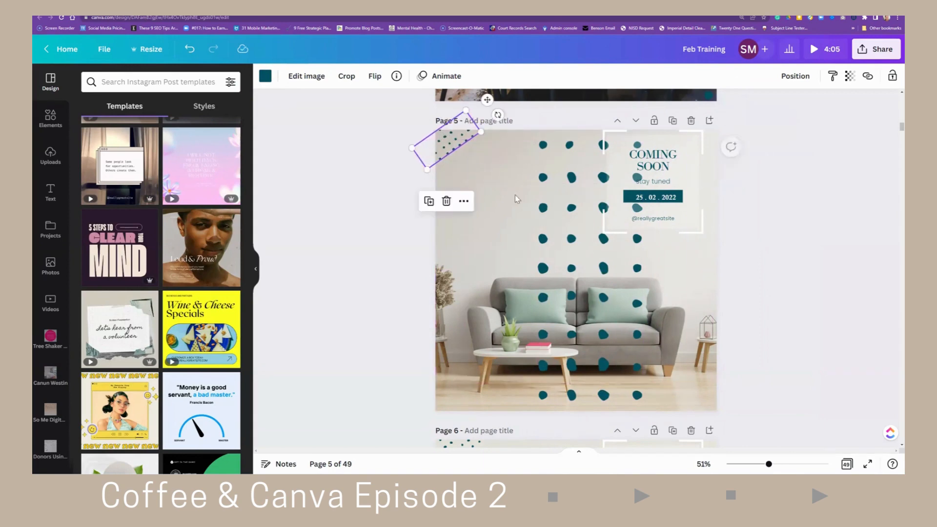
pyautogui.moveTo(601, 267); pyautogui.dragTo(774, 264)
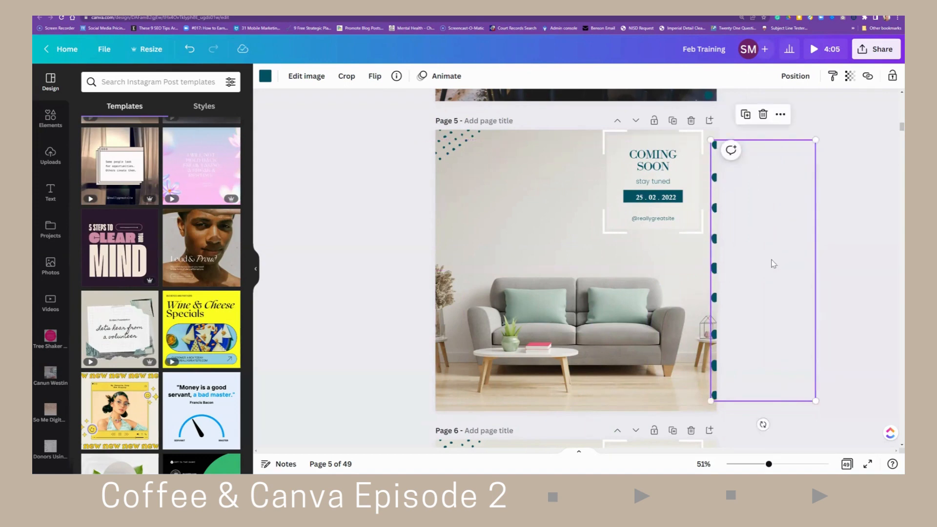
# - Open page 9 and fill the '3 ways to practice' box with the dark teal from the Feb Training 2 brand kit
pyautogui.click(849, 467)
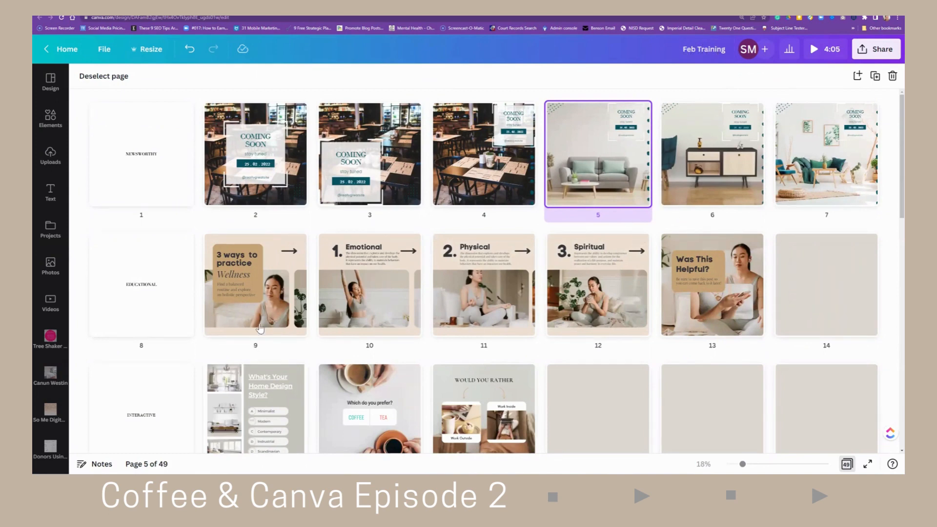
pyautogui.click(269, 309)
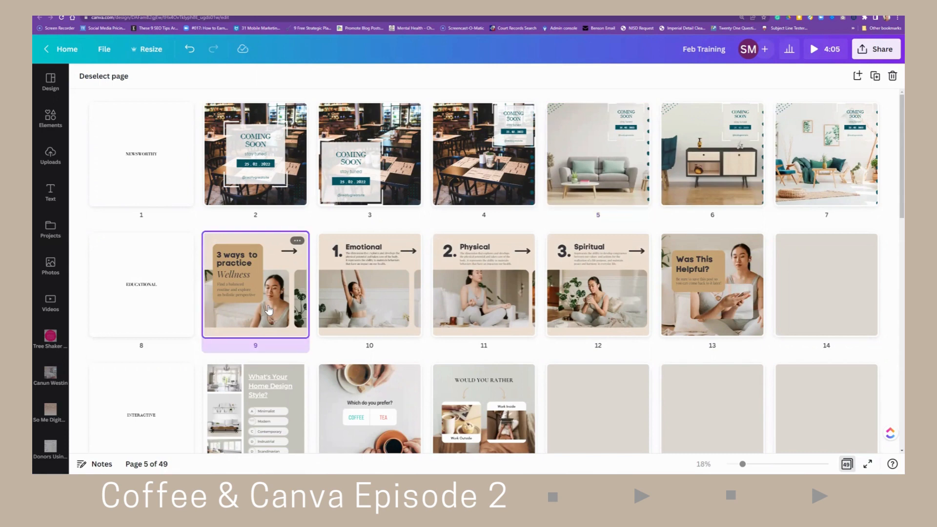
pyautogui.doubleClick(269, 310)
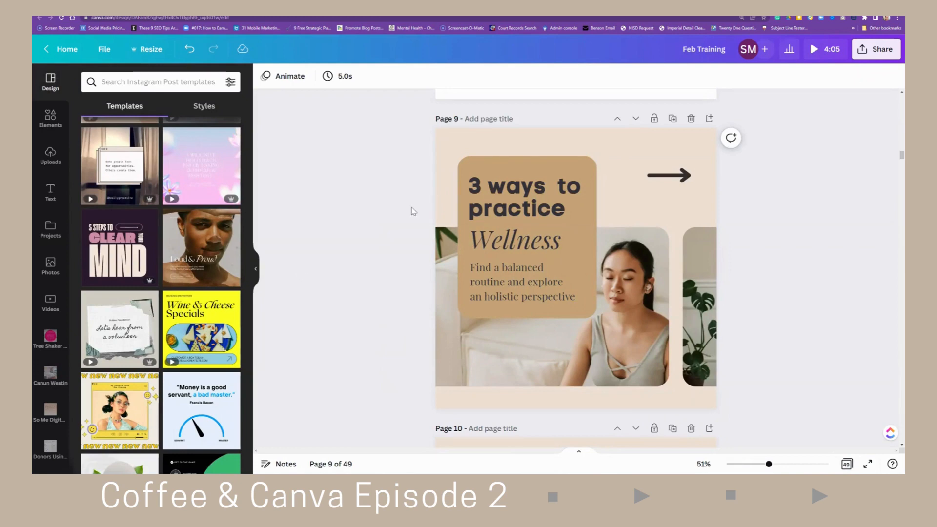
pyautogui.click(505, 169)
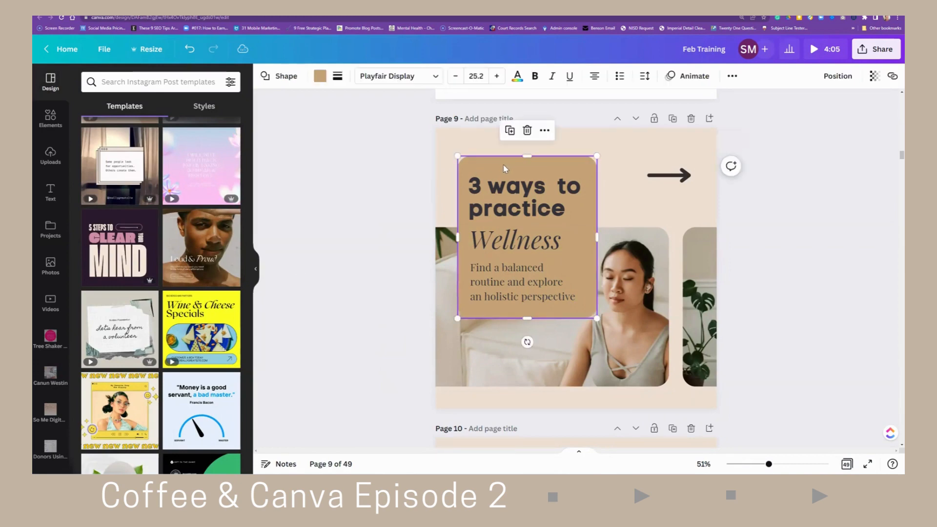
pyautogui.click(319, 78)
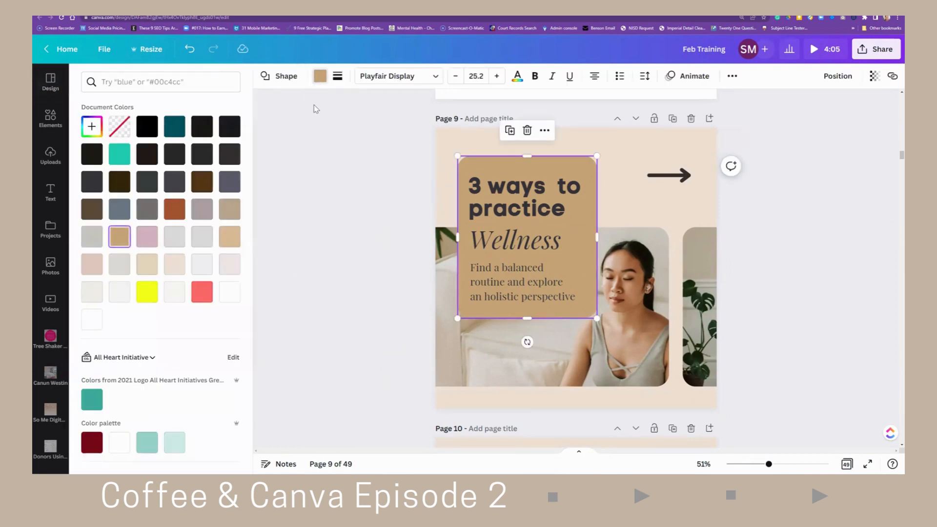
pyautogui.click(136, 364)
pyautogui.scroll(-8, 384, 329)
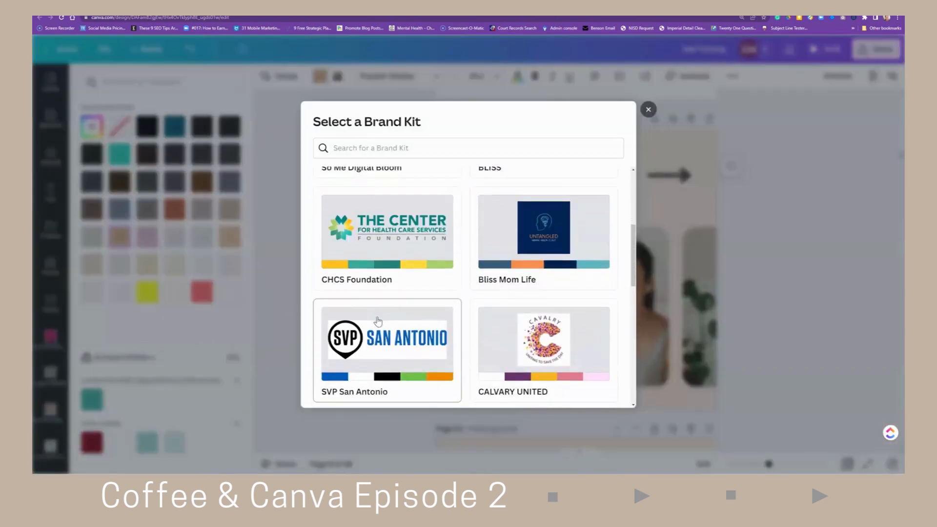
pyautogui.scroll(-1, 384, 329)
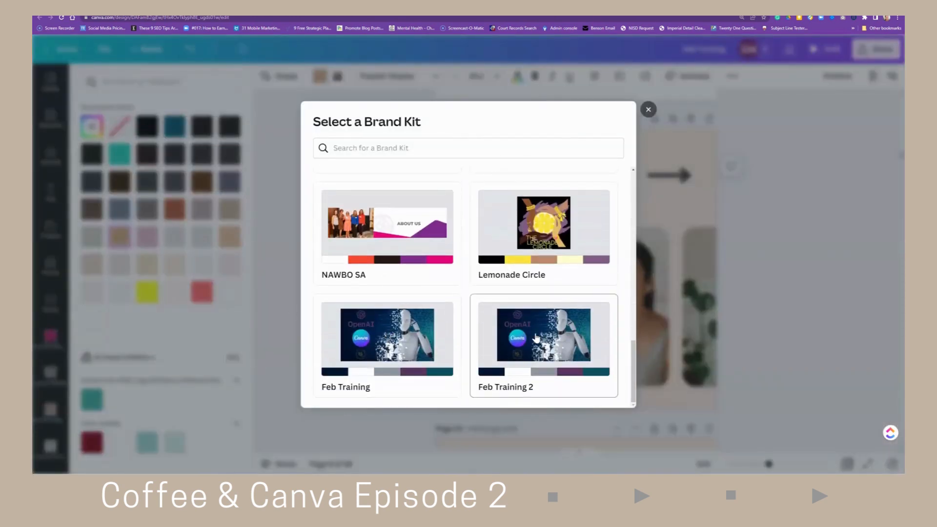
pyautogui.scroll(1, 535, 342)
pyautogui.scroll(-1, 532, 344)
pyautogui.click(531, 346)
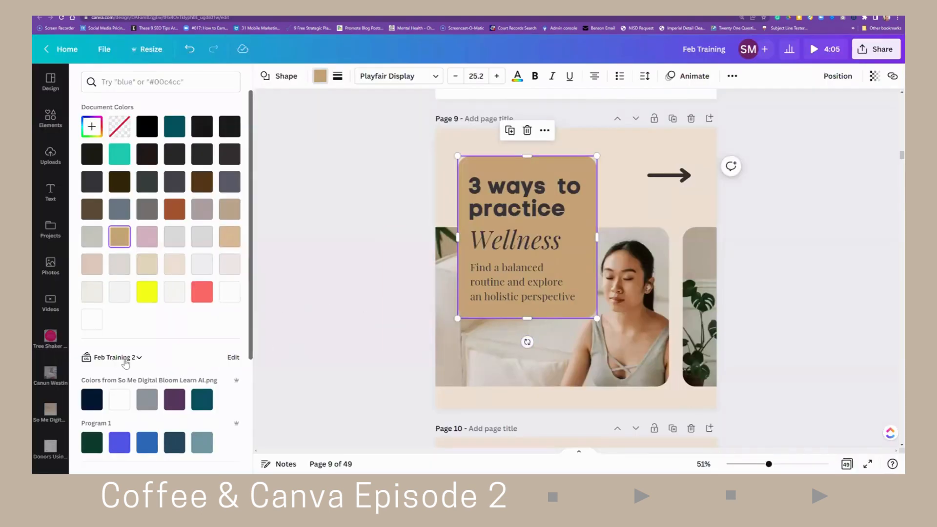
pyautogui.scroll(-2, 127, 360)
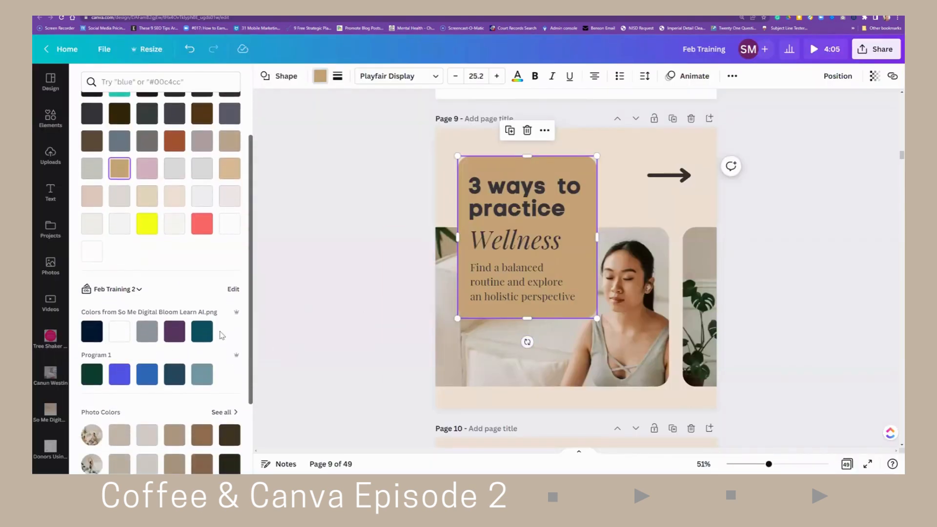
pyautogui.click(201, 332)
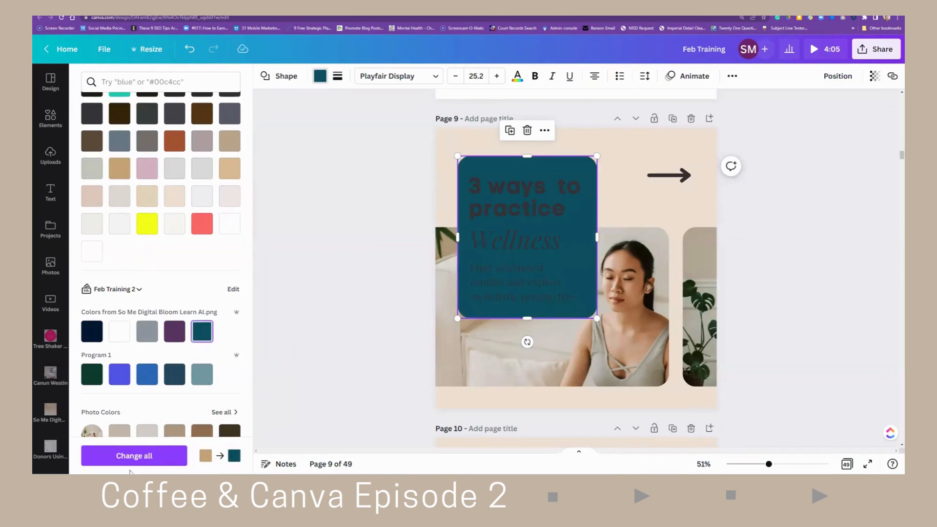
# - Replace the page 9 box's original colour with the dark teal on every page of the design
pyautogui.click(133, 459)
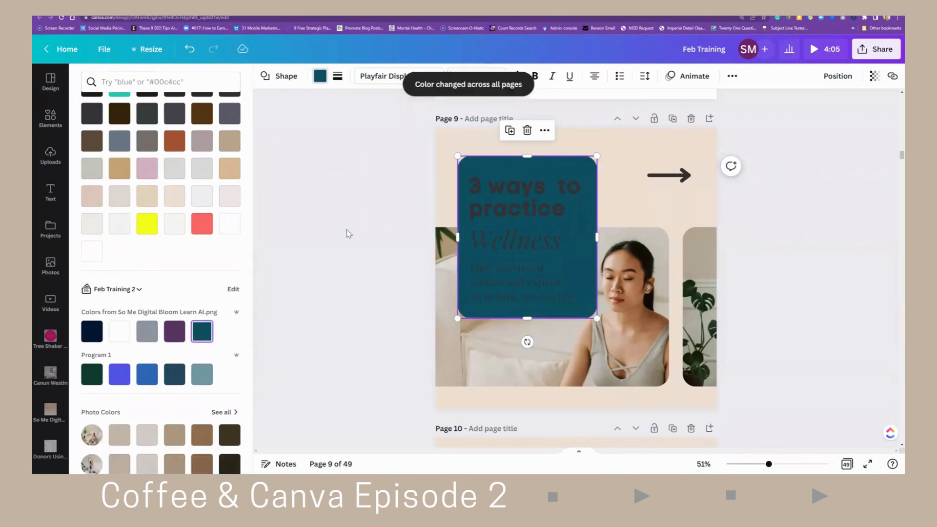
pyautogui.scroll(3, 366, 266)
pyautogui.scroll(-2, 366, 267)
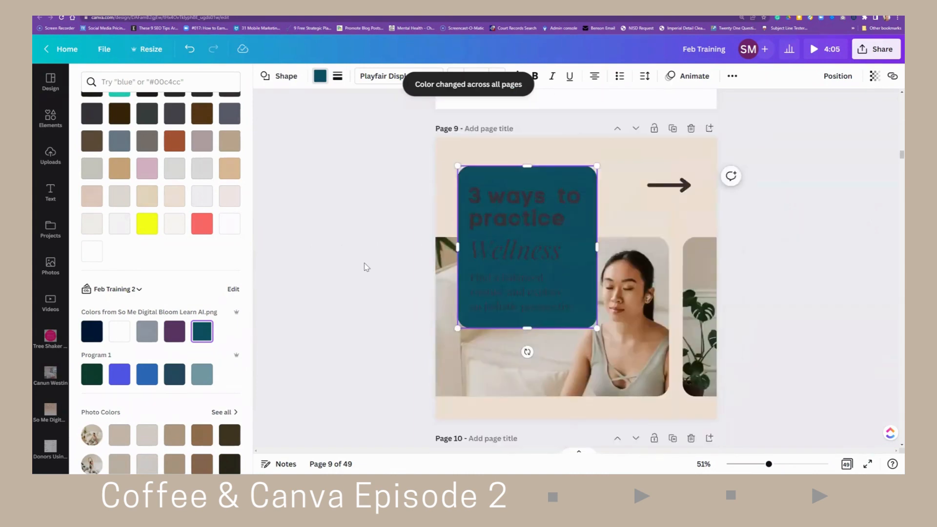
pyautogui.scroll(-8, 367, 267)
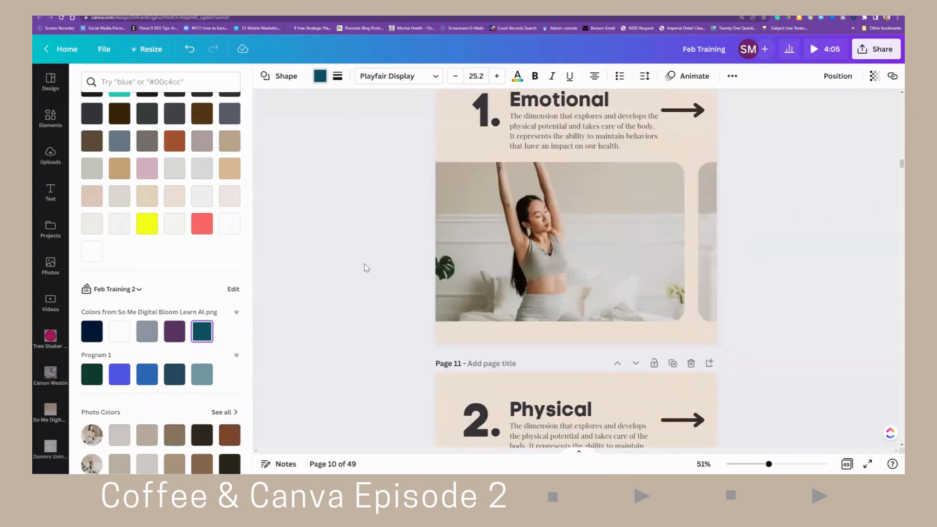
pyautogui.scroll(4, 366, 268)
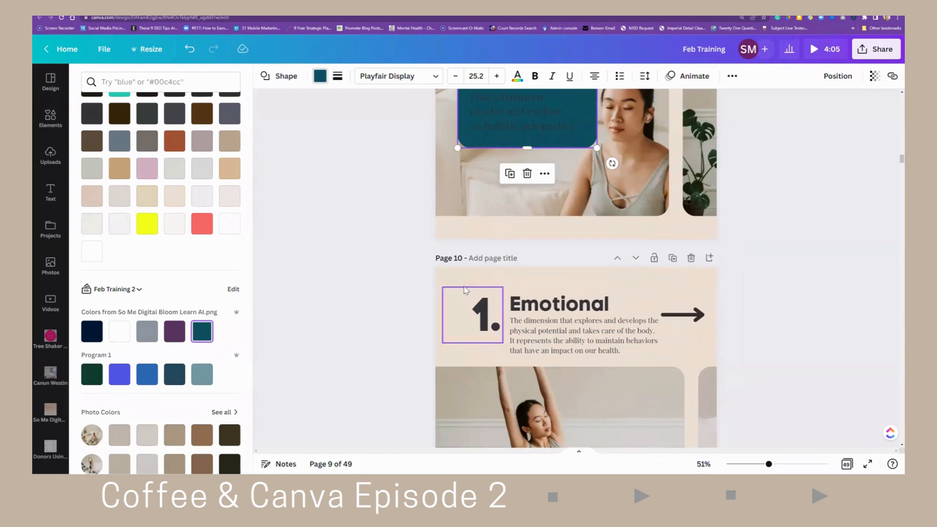
# - Open the colour panel for a page 10 element and look through the document and Feb Training 2 colours
pyautogui.click(456, 286)
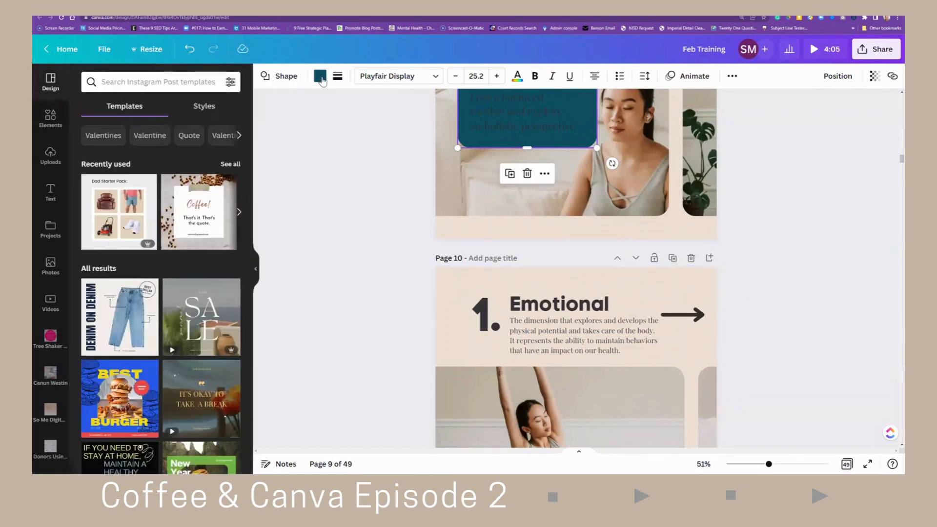
pyautogui.click(320, 76)
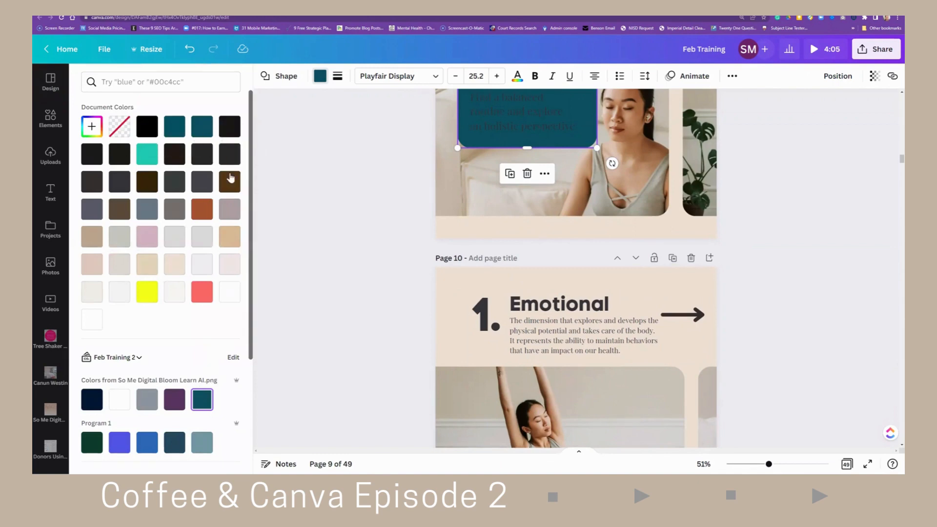
pyautogui.scroll(-2, 199, 331)
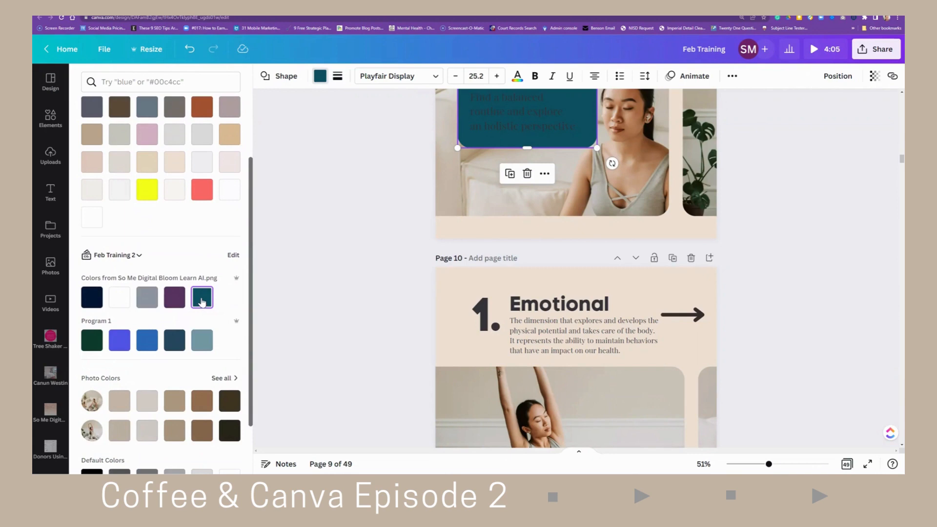
pyautogui.click(452, 287)
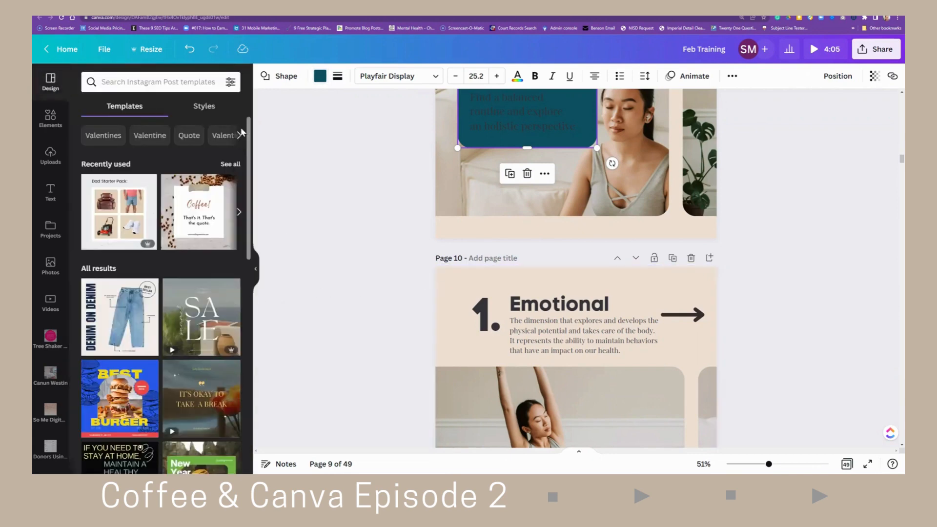
pyautogui.click(320, 75)
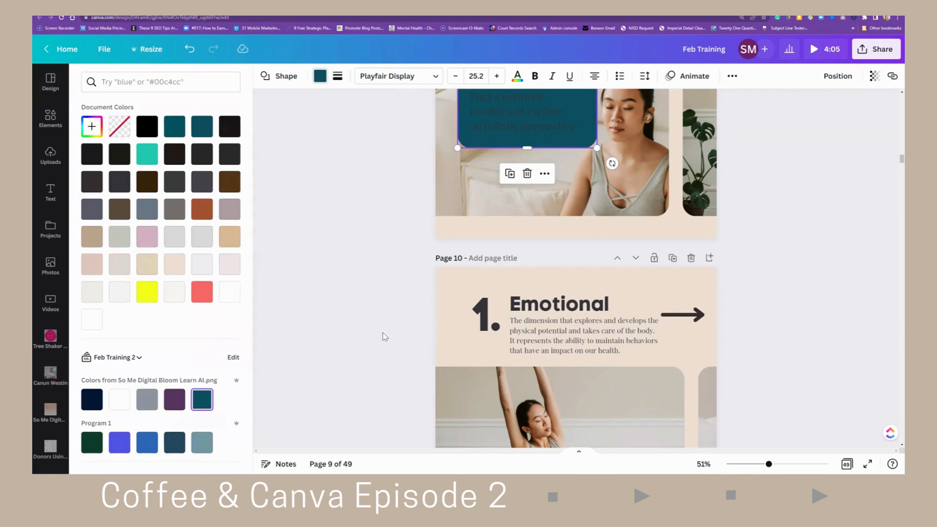
pyautogui.scroll(-2, 385, 336)
pyautogui.scroll(-3, 211, 424)
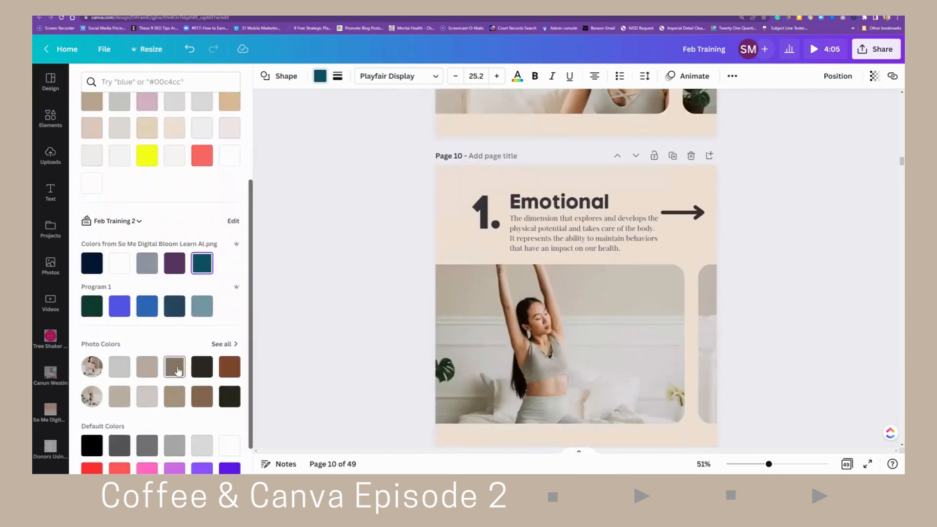
pyautogui.scroll(-2, 178, 371)
# - Browse the full list of photo colours in the colour panel
pyautogui.click(222, 272)
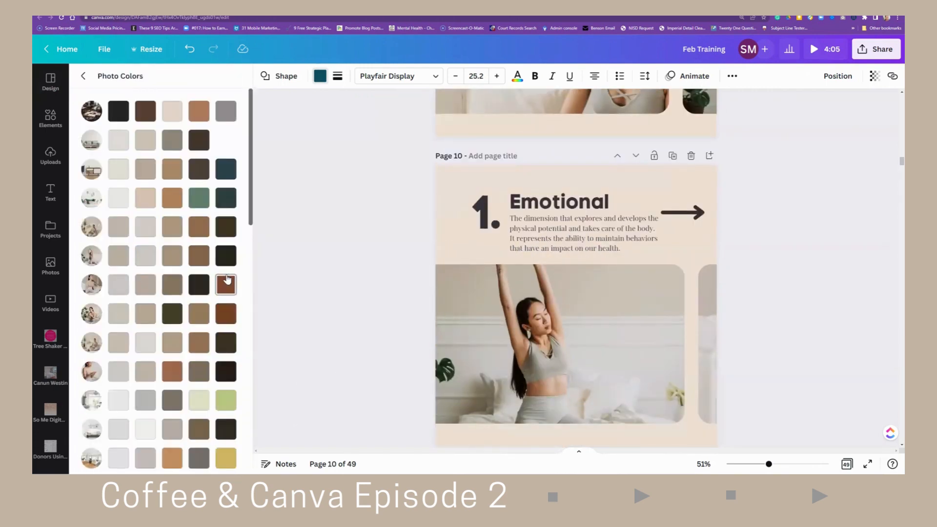
pyautogui.scroll(-5, 167, 263)
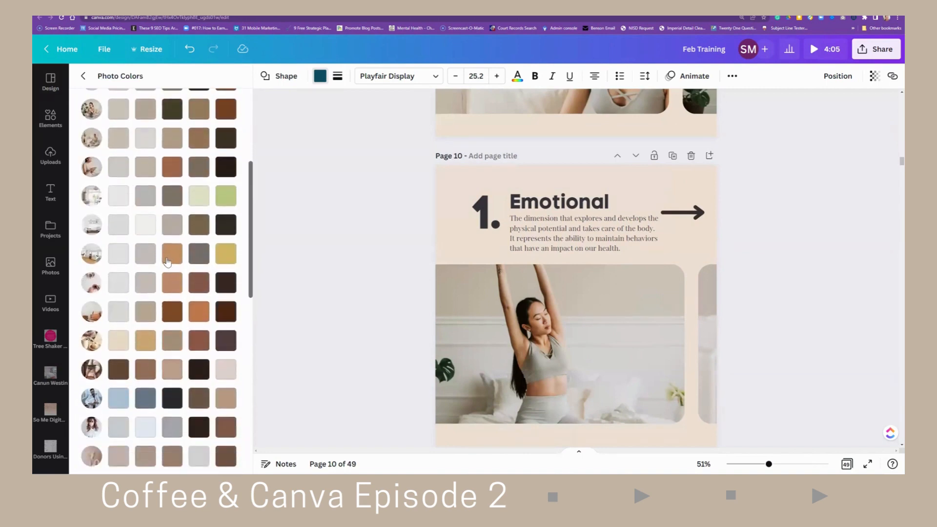
pyautogui.scroll(-6, 167, 263)
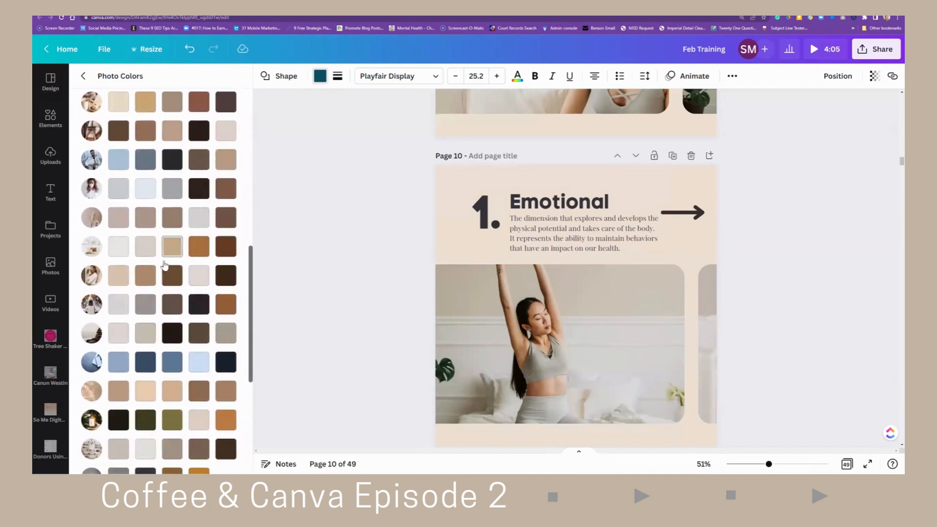
pyautogui.scroll(-6, 163, 268)
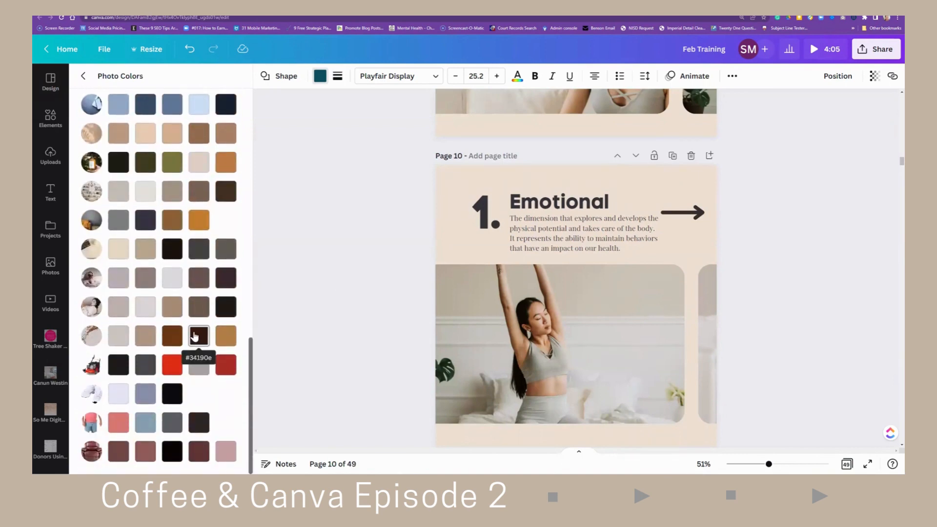
pyautogui.scroll(2, 191, 330)
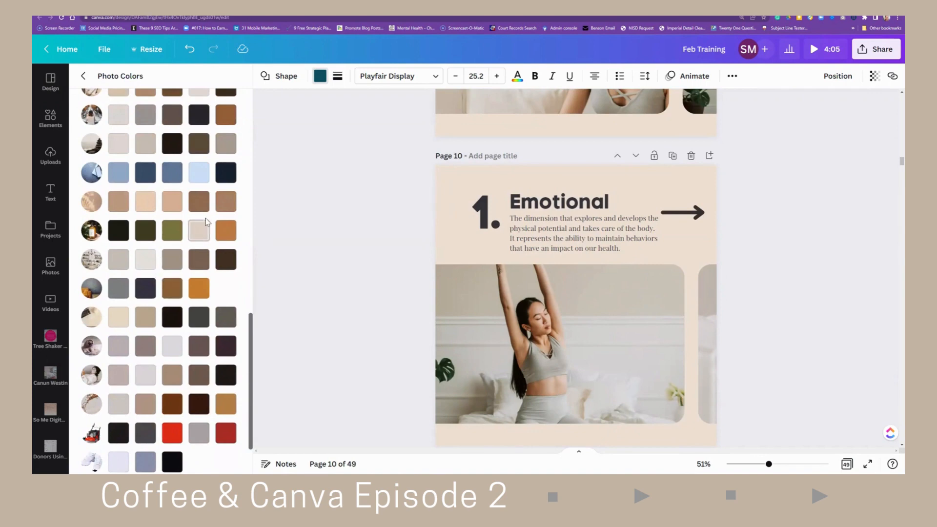
pyautogui.scroll(3, 156, 220)
pyautogui.scroll(4, 193, 214)
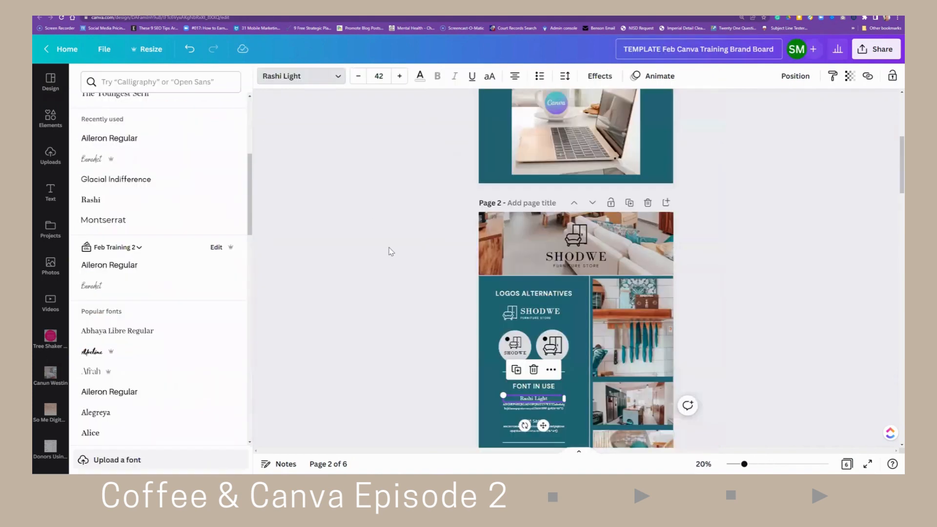
# - Examine the fonts and colour scheme on the brand board template design
pyautogui.scroll(-2, 389, 251)
pyautogui.scroll(1, 391, 252)
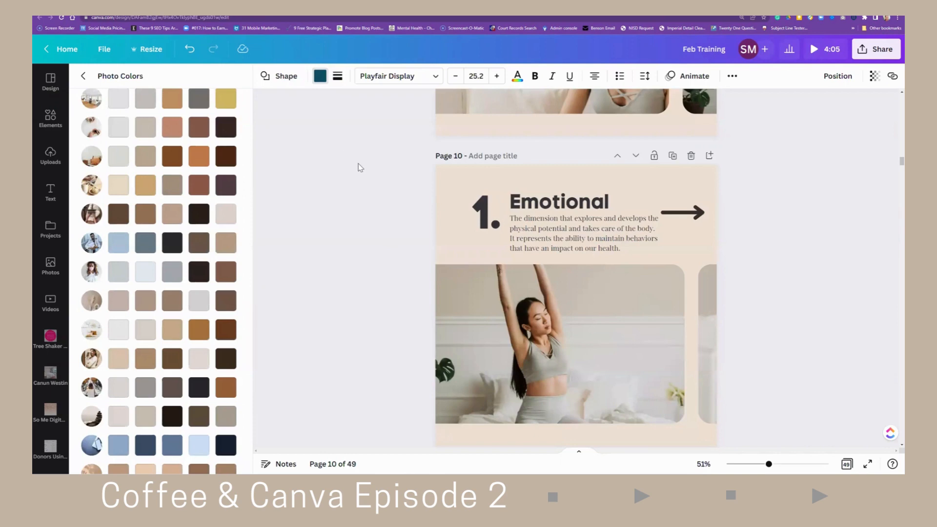
pyautogui.scroll(-2, 367, 181)
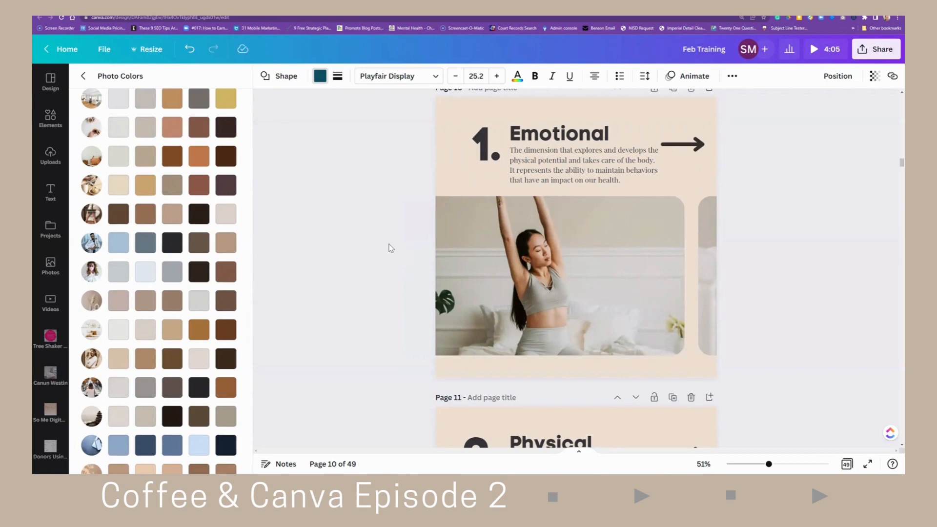
# - Scroll through pages 10 to 13 of the design to review their colours
pyautogui.scroll(-5, 370, 237)
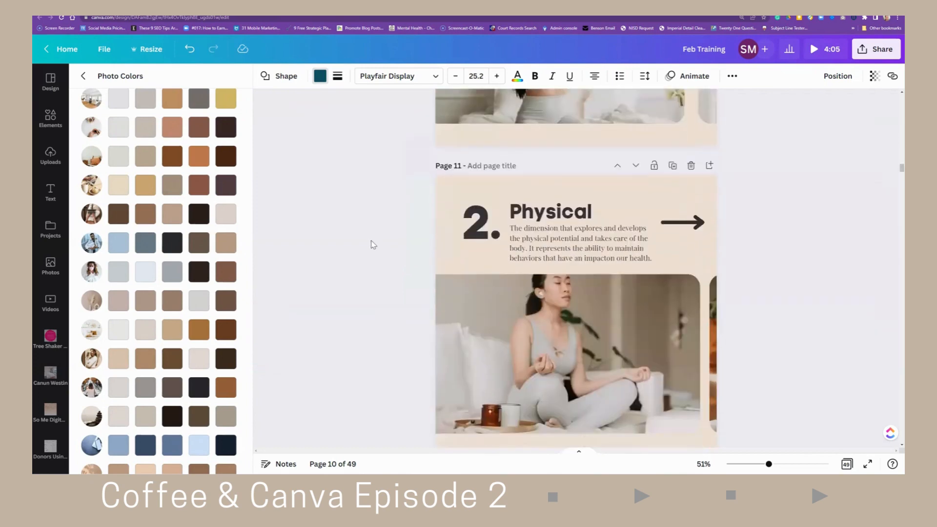
pyautogui.scroll(-2, 373, 244)
pyautogui.scroll(-1, 373, 245)
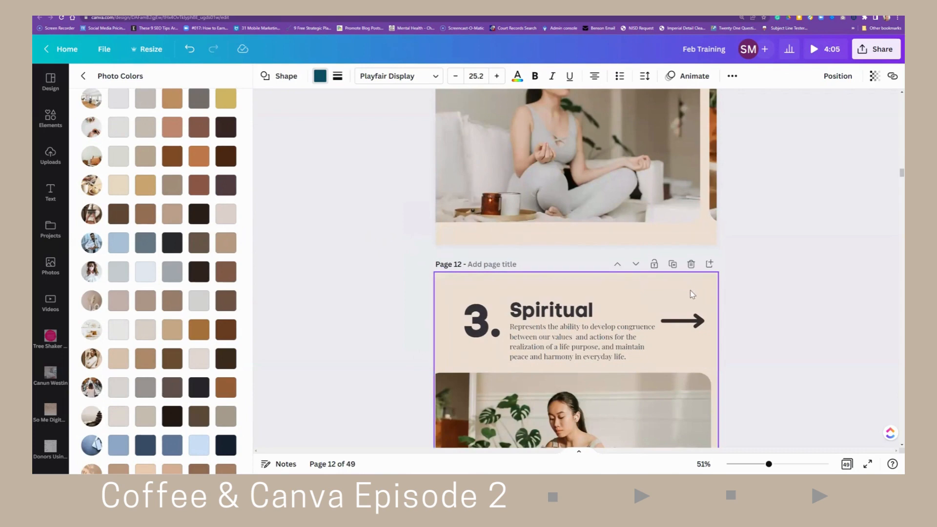
pyautogui.scroll(3, 366, 168)
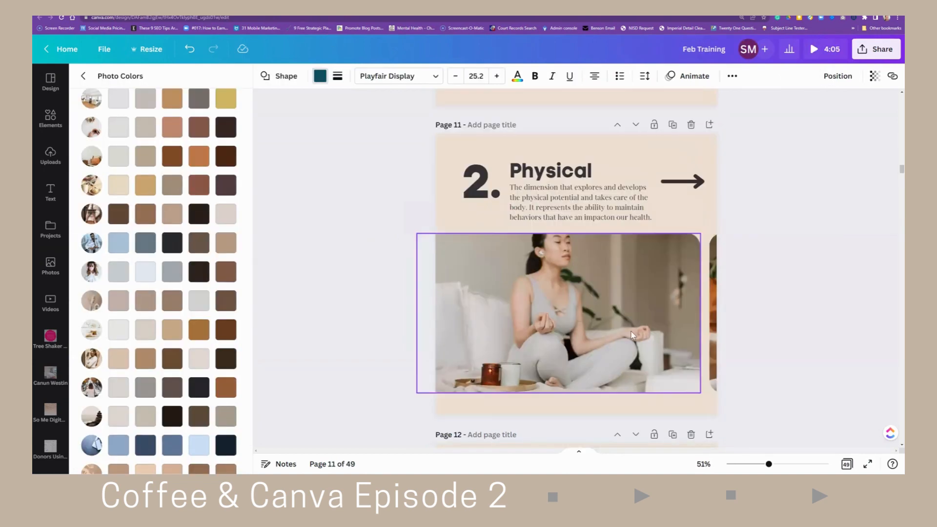
pyautogui.scroll(-6, 631, 334)
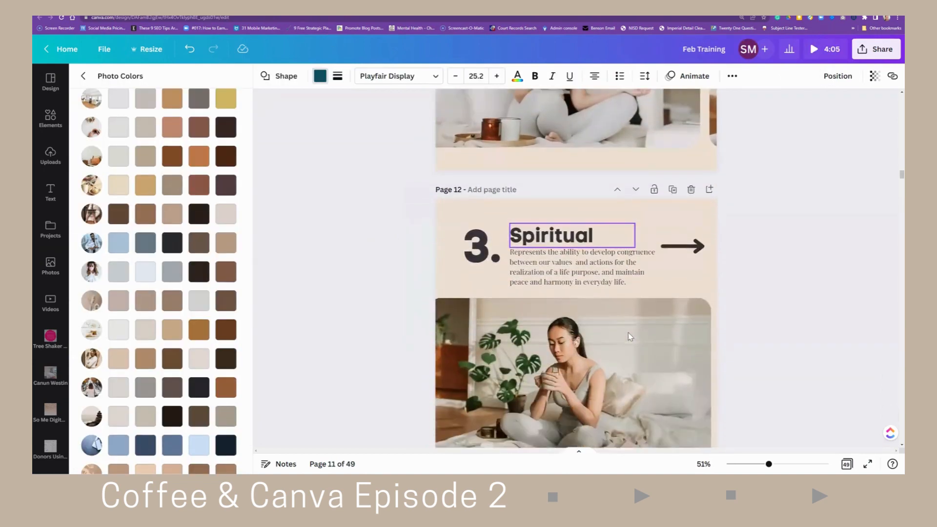
pyautogui.scroll(-5, 630, 322)
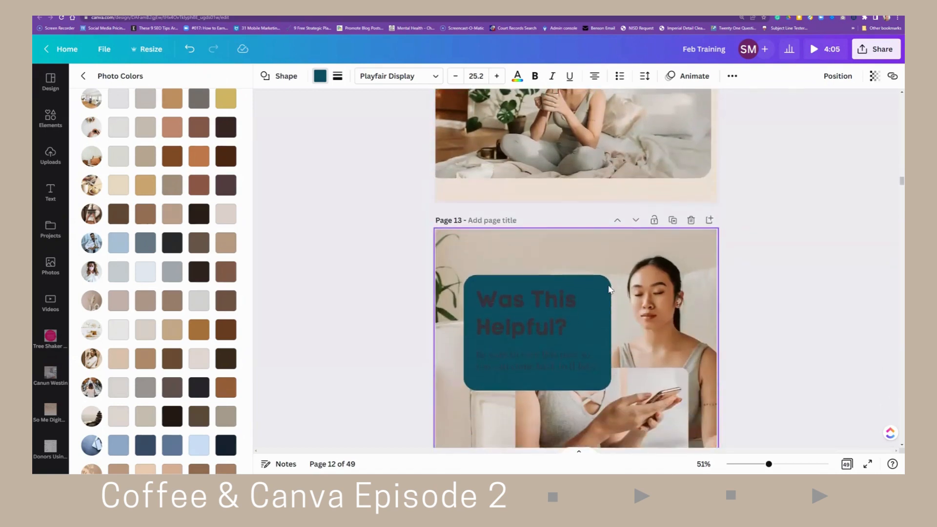
pyautogui.scroll(-3, 634, 301)
pyautogui.scroll(-2, 613, 280)
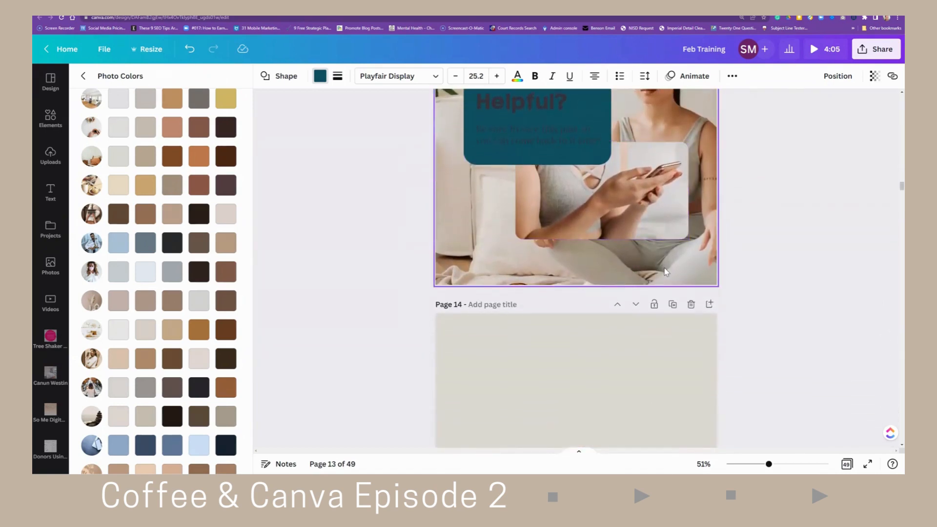
pyautogui.scroll(8, 585, 257)
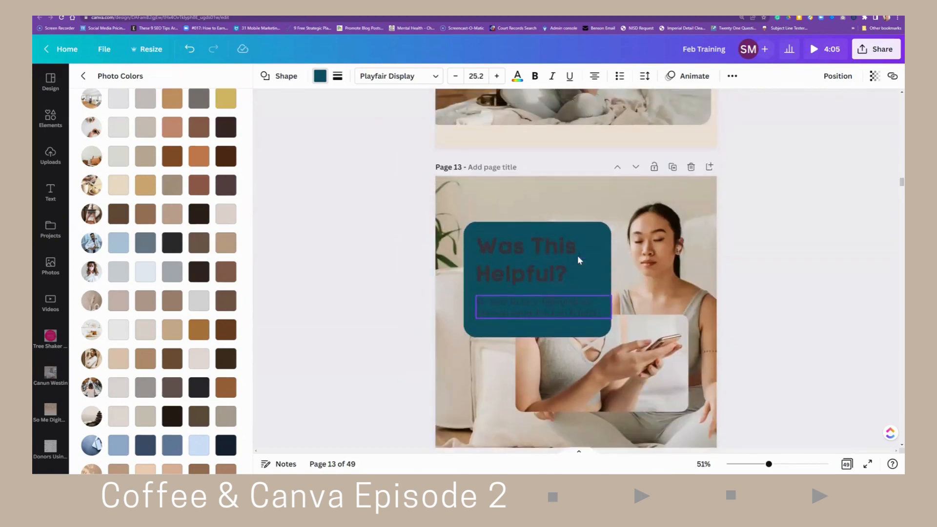
pyautogui.scroll(1, 622, 274)
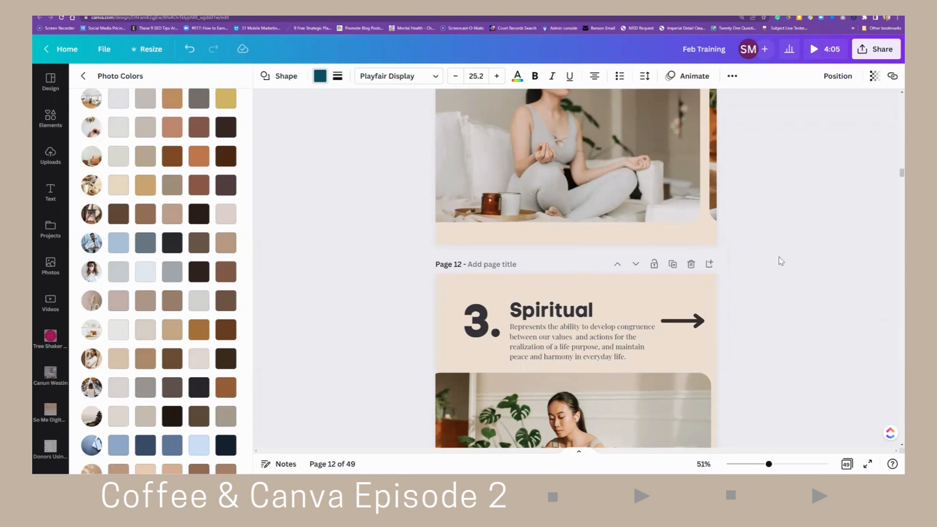
pyautogui.scroll(15, 728, 256)
pyautogui.scroll(1, 815, 258)
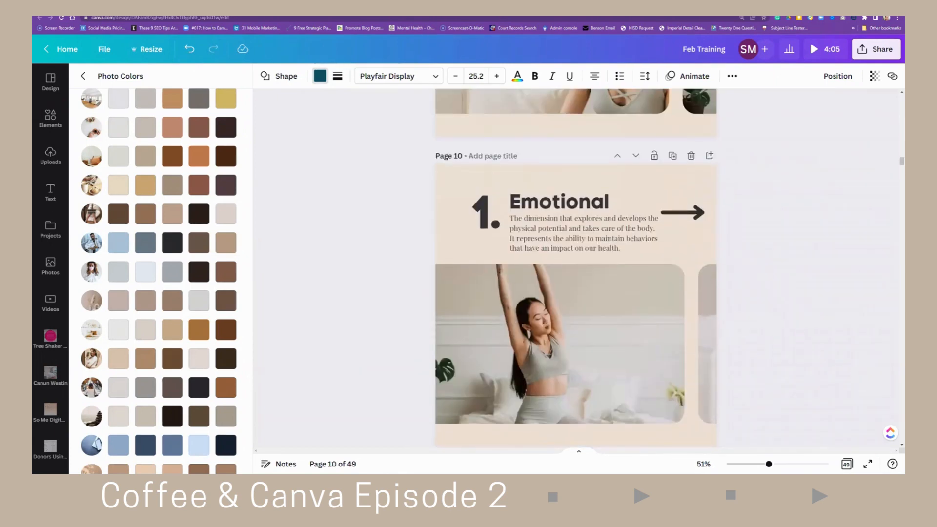
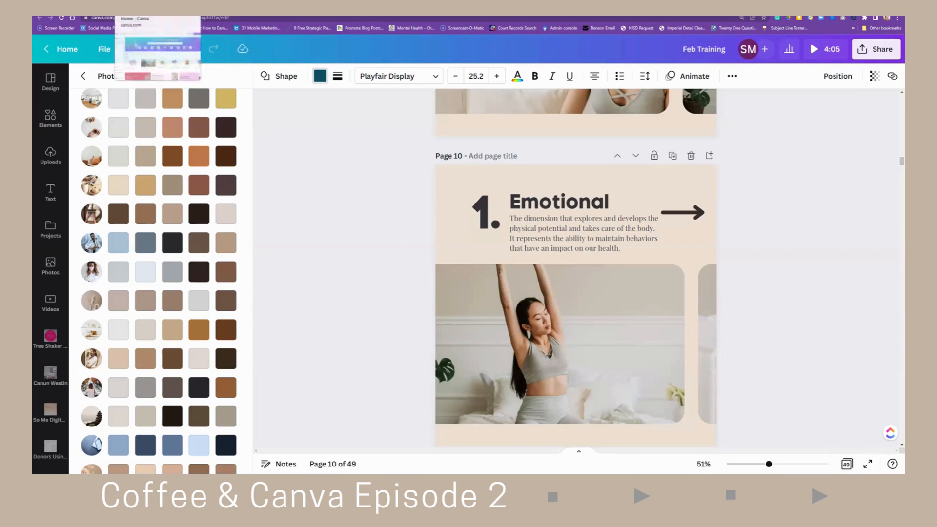
# - Switch to the Canva home page and scroll through its design types and template sections
pyautogui.click(137, 9)
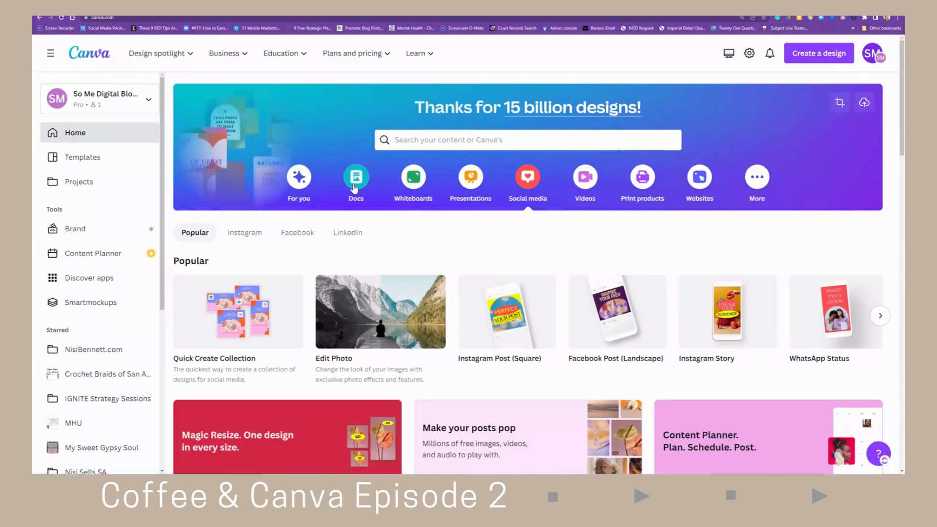
pyautogui.scroll(-9, 400, 208)
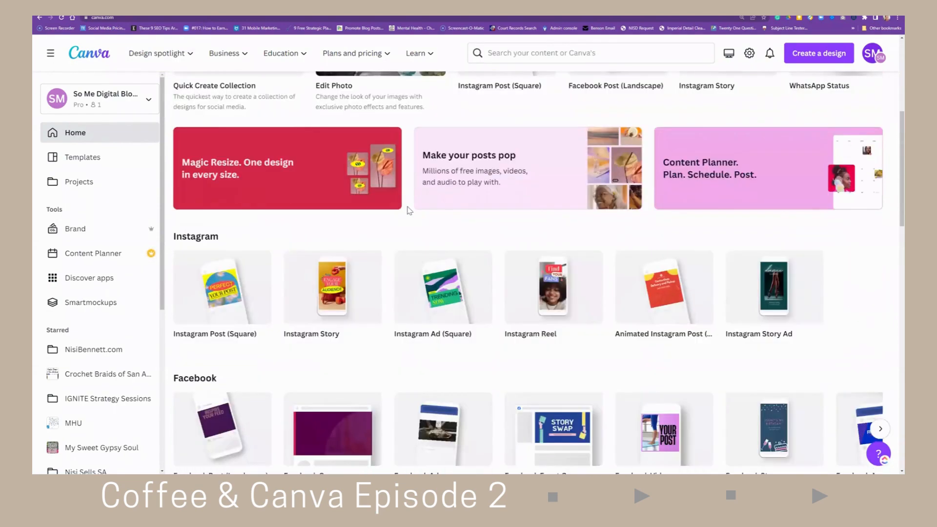
pyautogui.scroll(-3, 408, 211)
pyautogui.scroll(10, 408, 211)
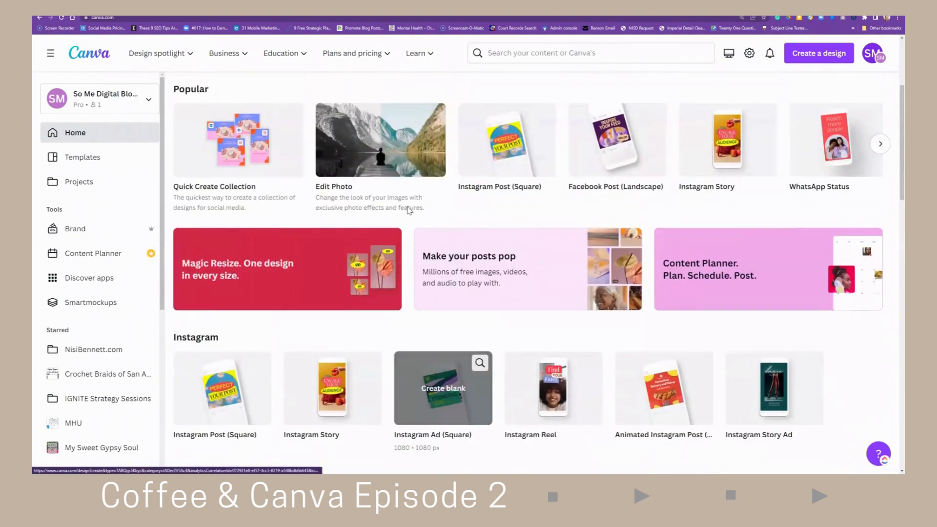
pyautogui.scroll(1, 408, 211)
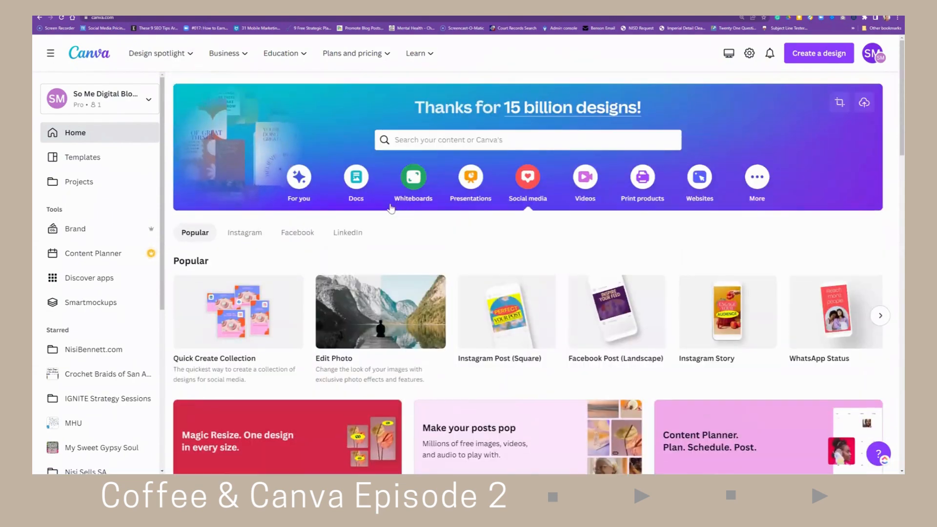
pyautogui.scroll(-3, 332, 214)
pyautogui.scroll(-4, 331, 215)
pyautogui.scroll(-6, 333, 219)
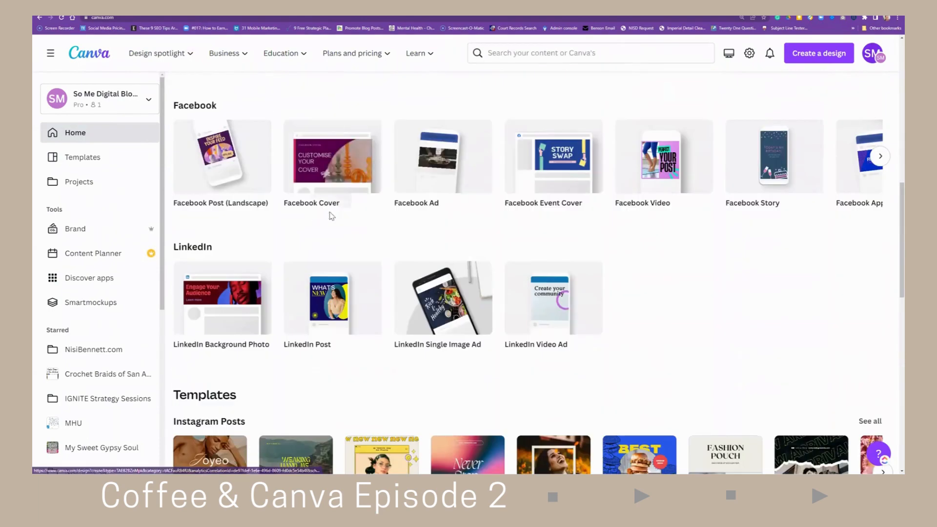
pyautogui.scroll(-9, 334, 223)
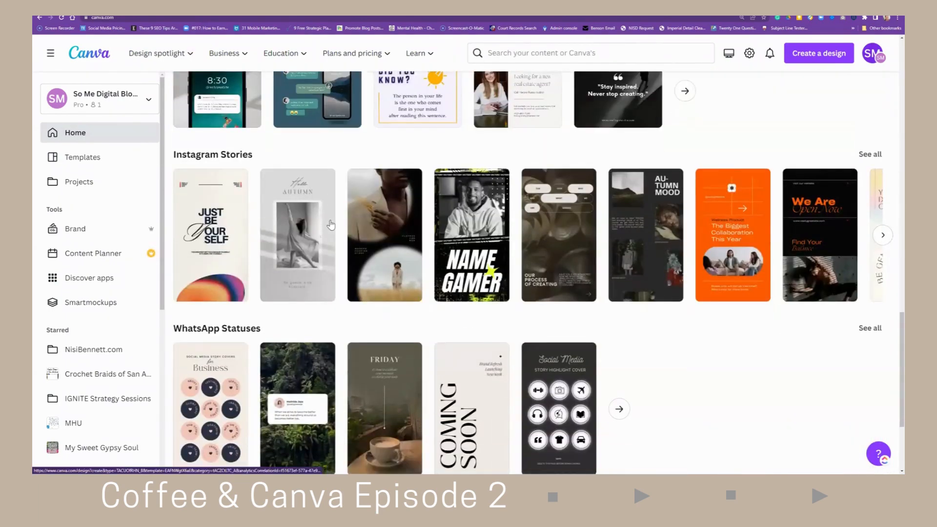
pyautogui.scroll(9, 330, 224)
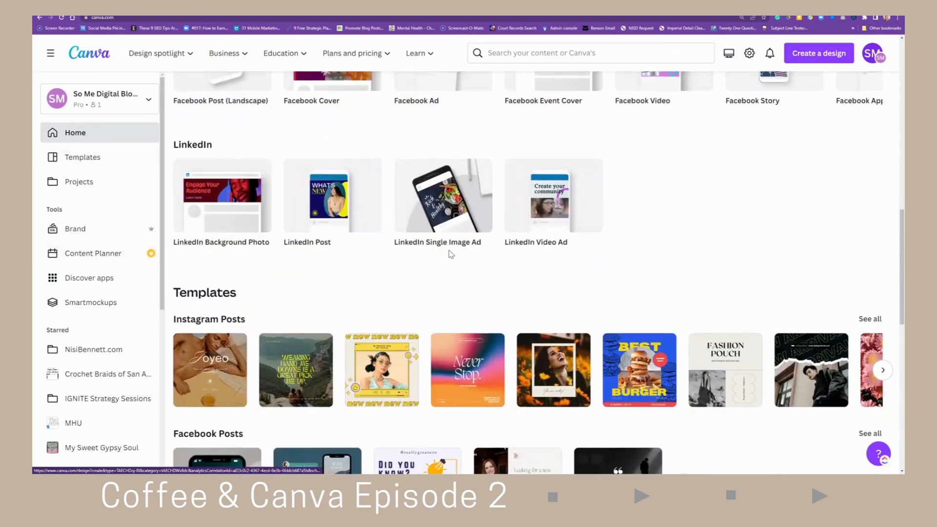
pyautogui.scroll(5, 453, 253)
pyautogui.scroll(5, 451, 254)
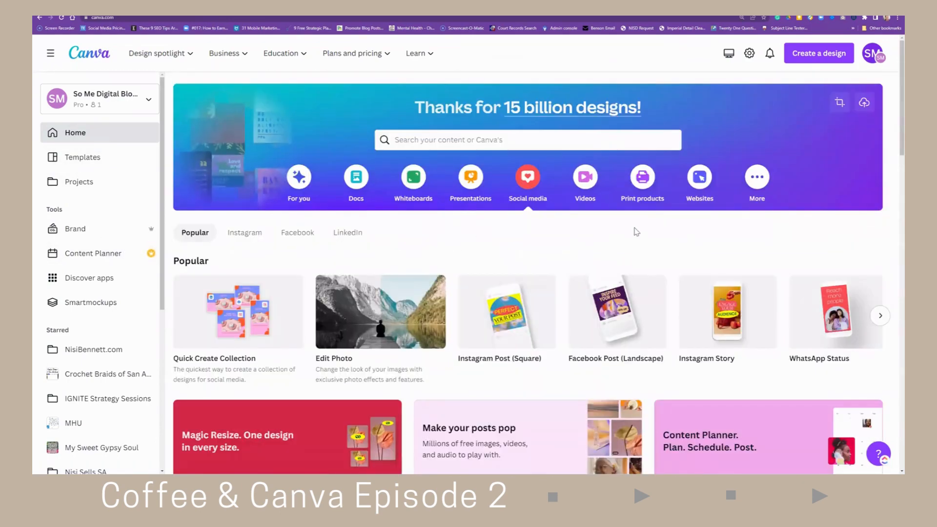
# - Open the home search and view the recent searches and designs under Projects
pyautogui.click(550, 139)
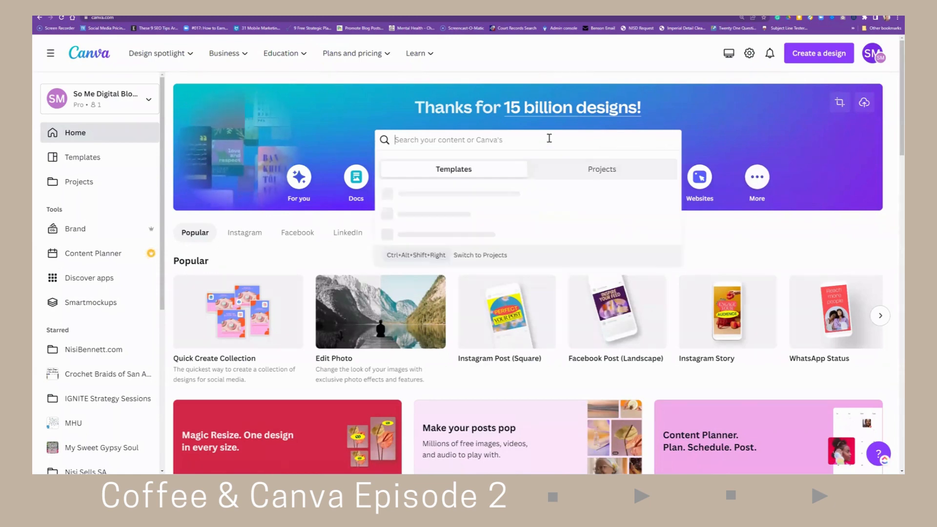
pyautogui.click(568, 173)
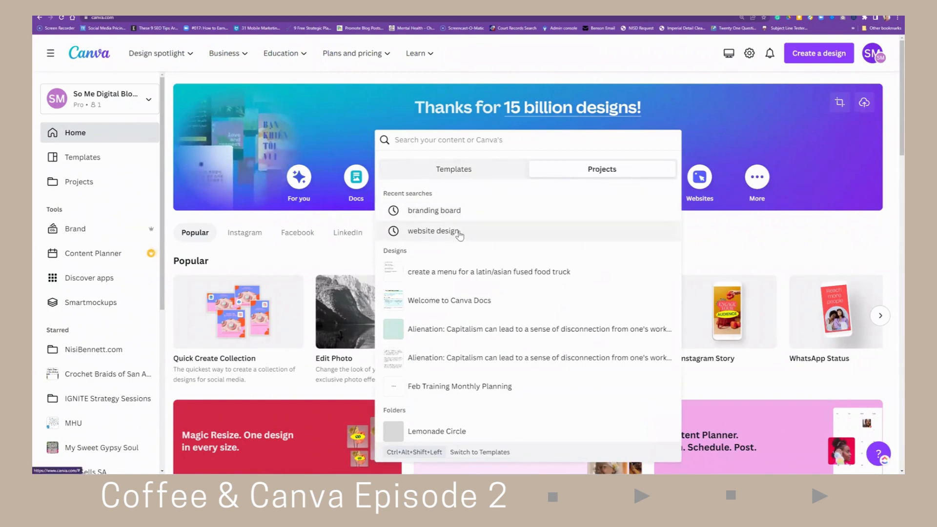
pyautogui.click(766, 234)
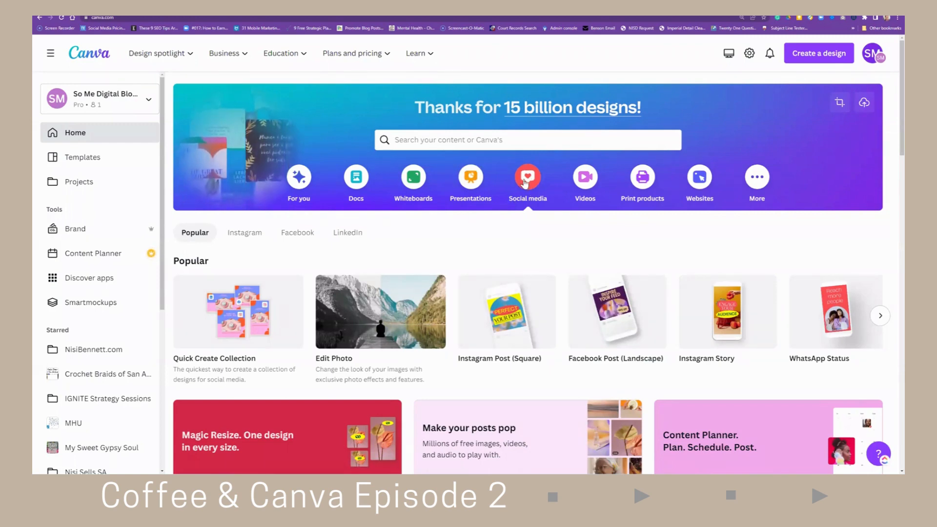
# - Create a blank Instagram Post (Square) design and dismiss the shopping rewards pop-up
pyautogui.click(495, 280)
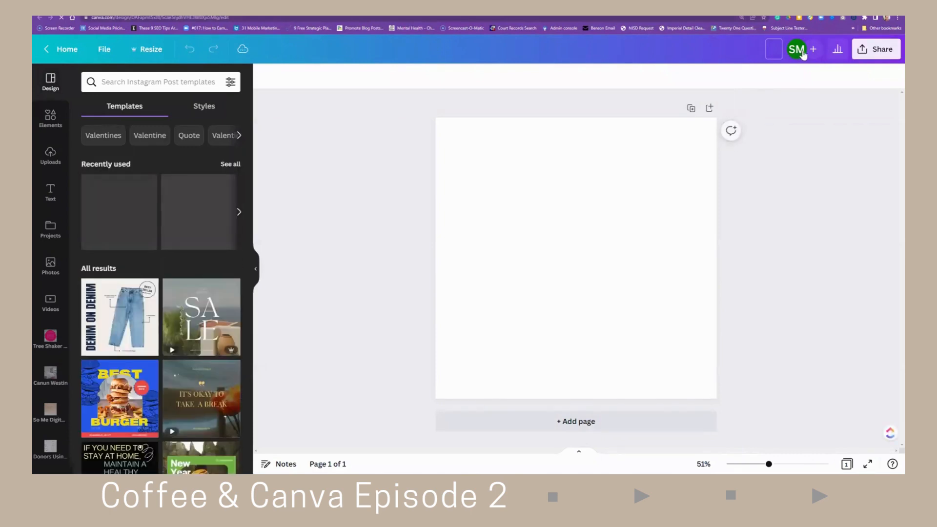
pyautogui.write('sdfgsdfg')
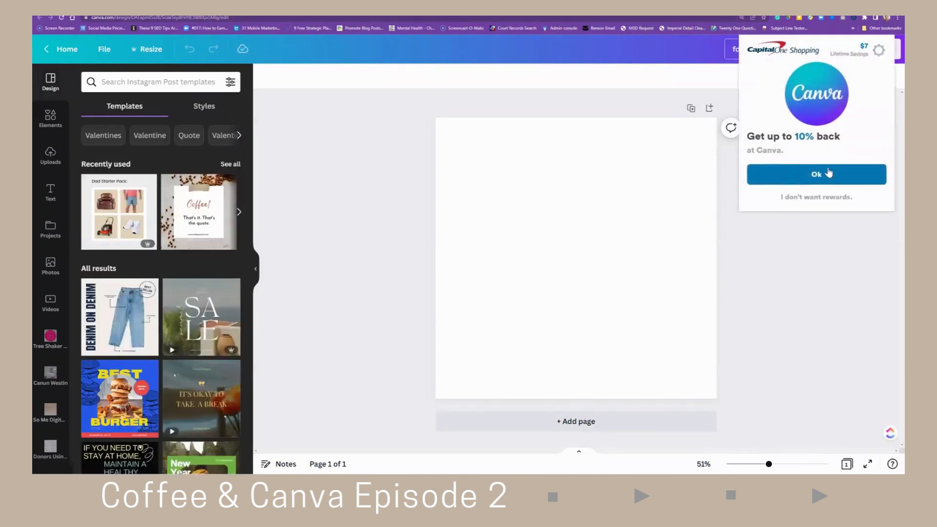
pyautogui.click(775, 195)
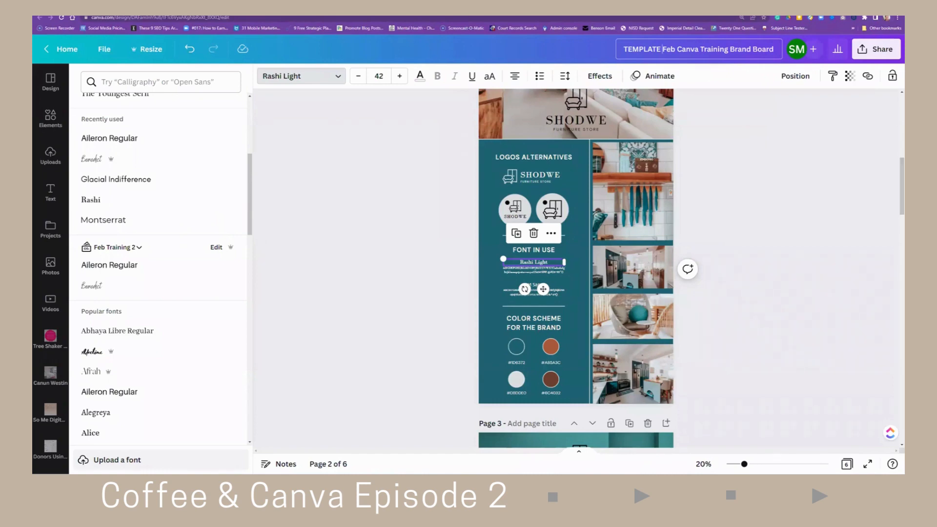
# - Return to the Feb Training design and scroll up through its earlier pages
pyautogui.click(383, 7)
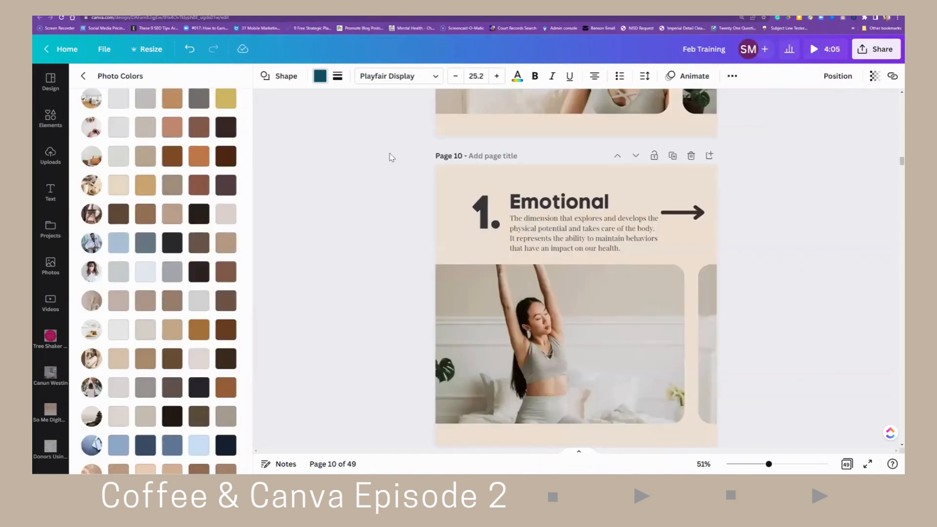
pyautogui.scroll(2, 385, 172)
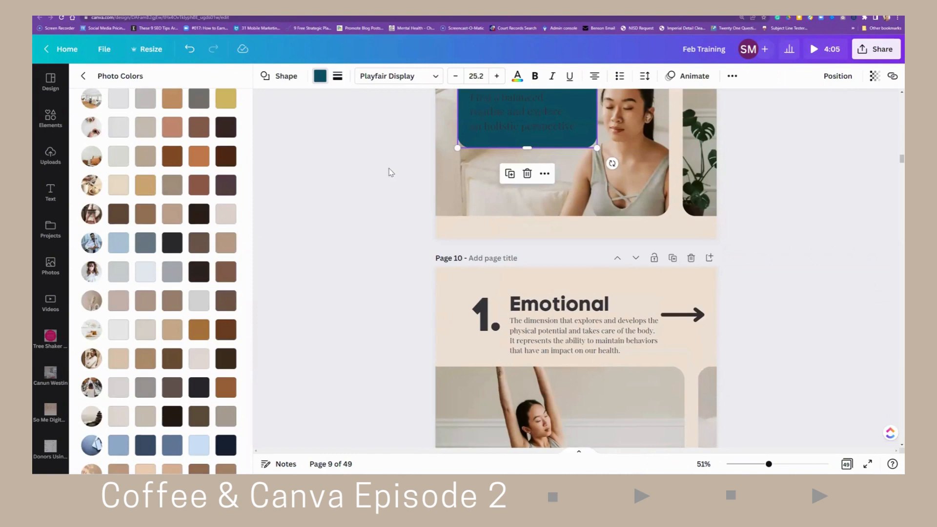
pyautogui.scroll(7, 390, 172)
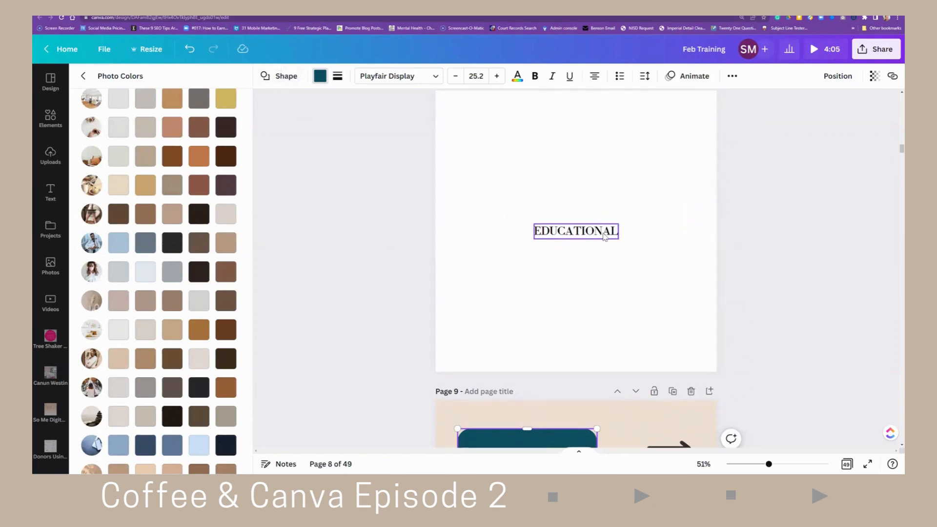
pyautogui.scroll(5, 681, 273)
pyautogui.scroll(10, 681, 273)
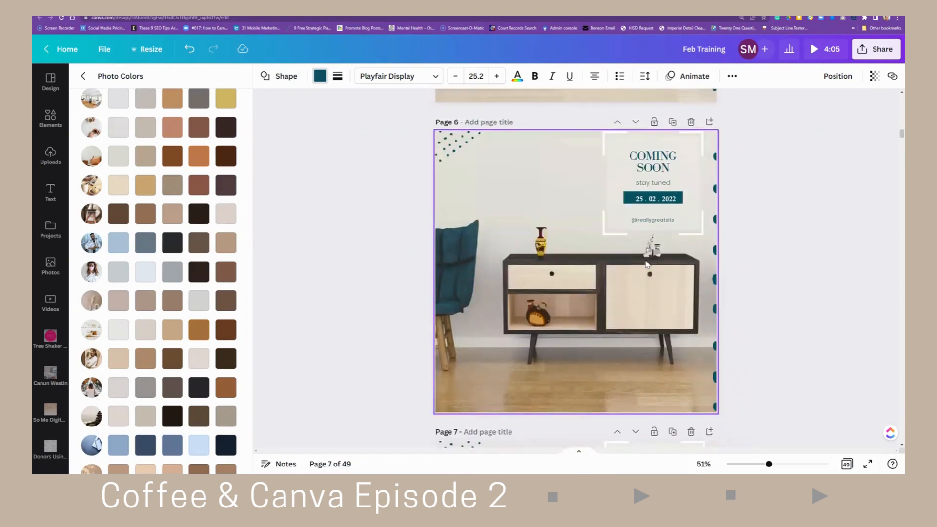
pyautogui.scroll(10, 615, 256)
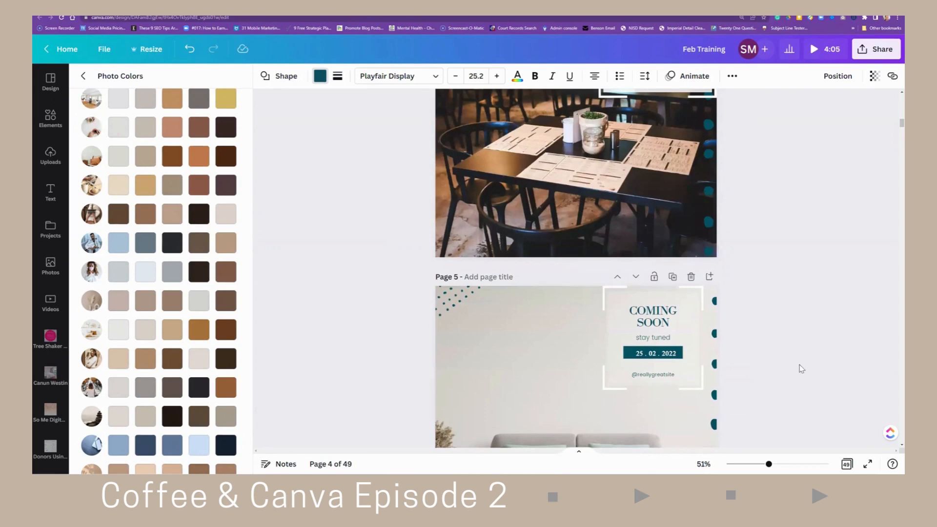
# - Show all 49 pages of the Feb Training design as a grid, review them, and open page 37
pyautogui.click(847, 465)
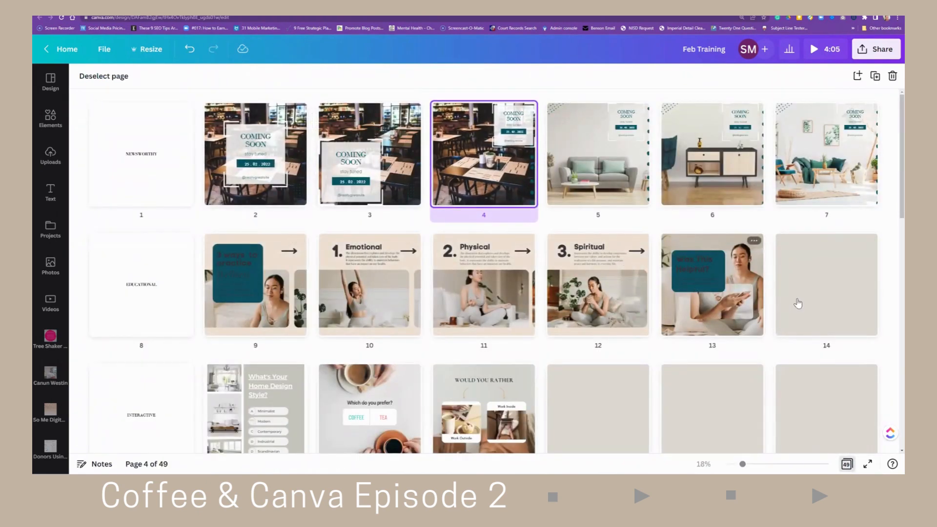
pyautogui.scroll(-3, 643, 301)
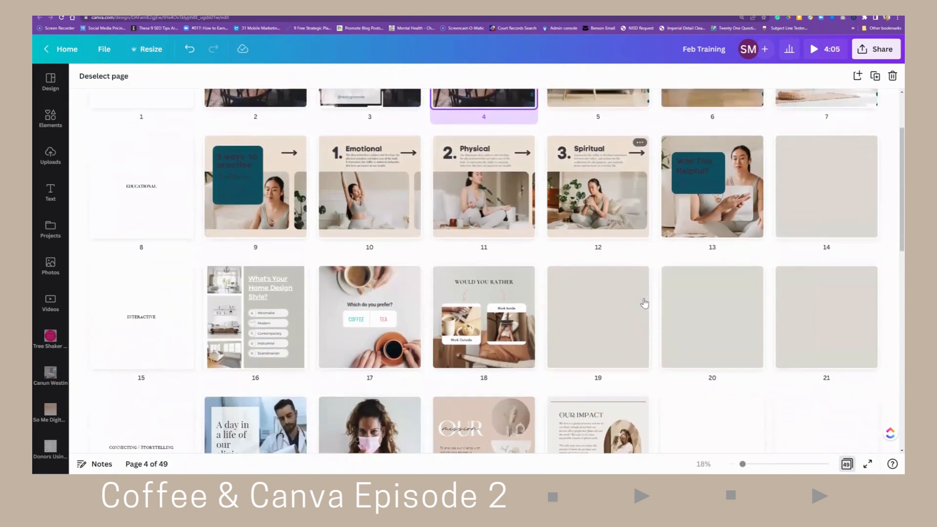
pyautogui.scroll(-3, 644, 304)
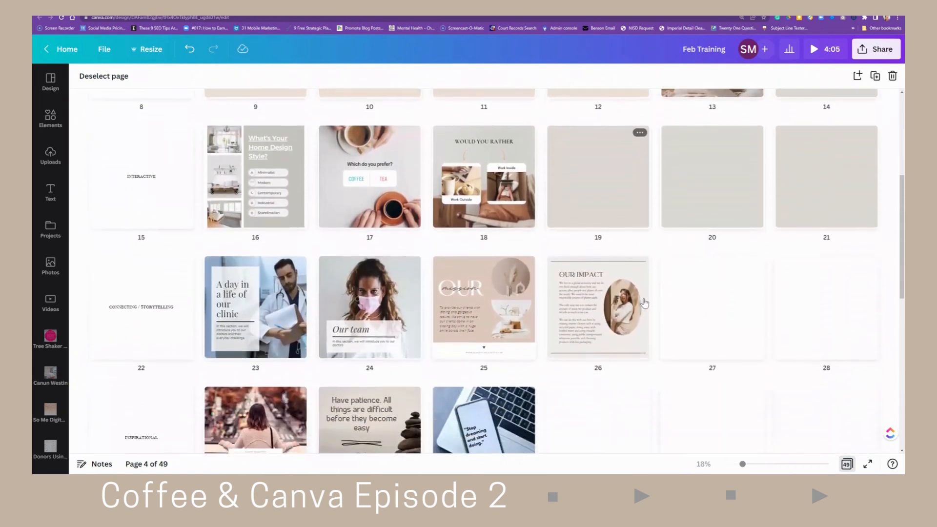
pyautogui.scroll(-2, 645, 303)
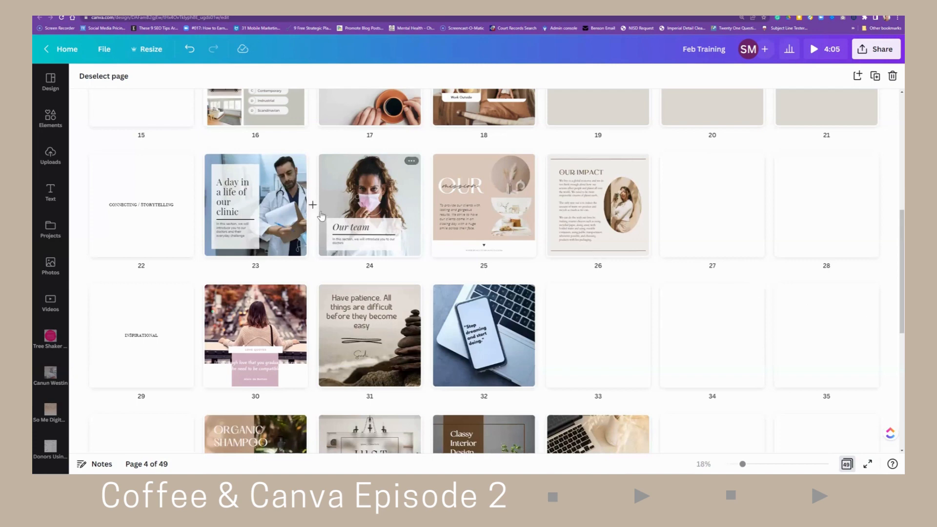
pyautogui.scroll(5, 415, 276)
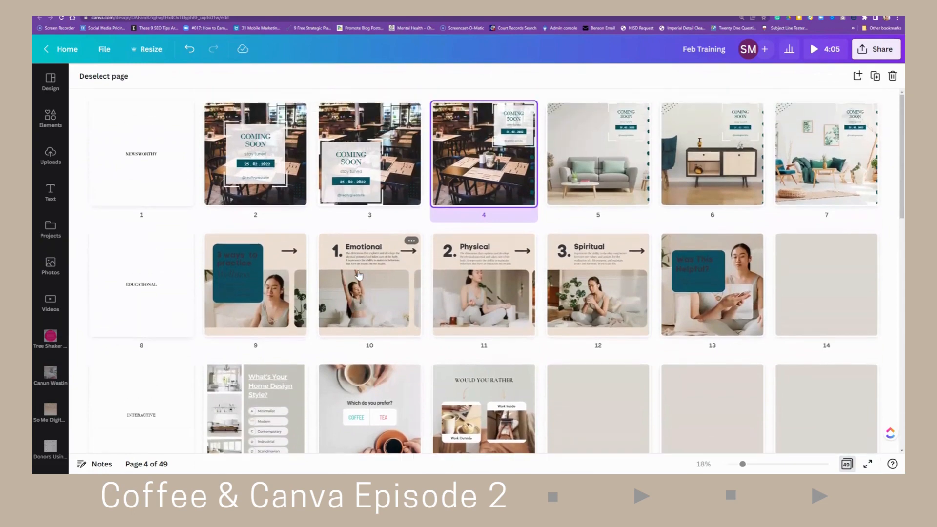
pyautogui.scroll(-5, 359, 276)
pyautogui.scroll(-8, 359, 276)
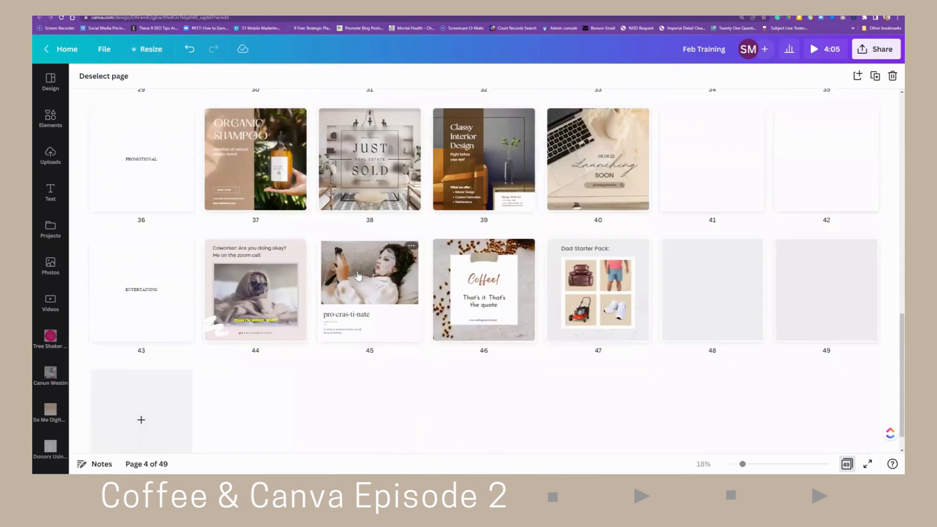
pyautogui.scroll(2, 357, 276)
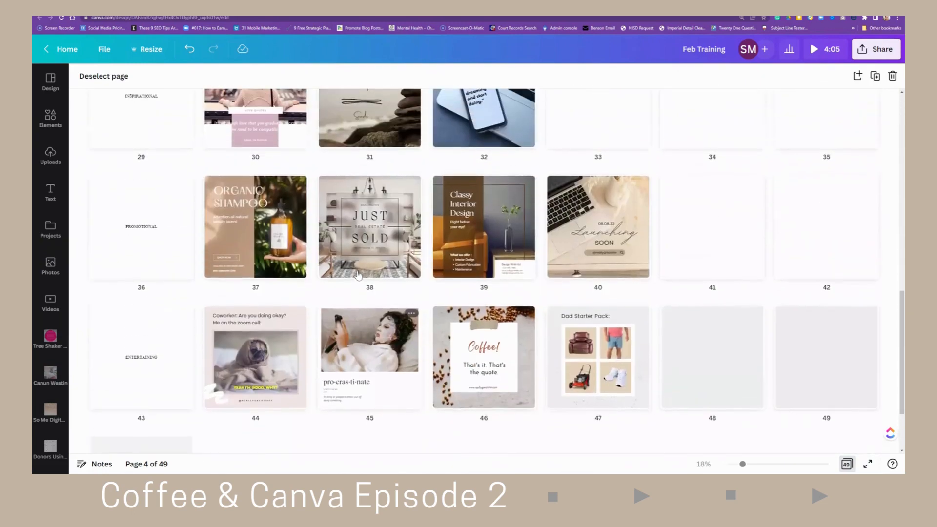
pyautogui.click(226, 236)
pyautogui.doubleClick(224, 233)
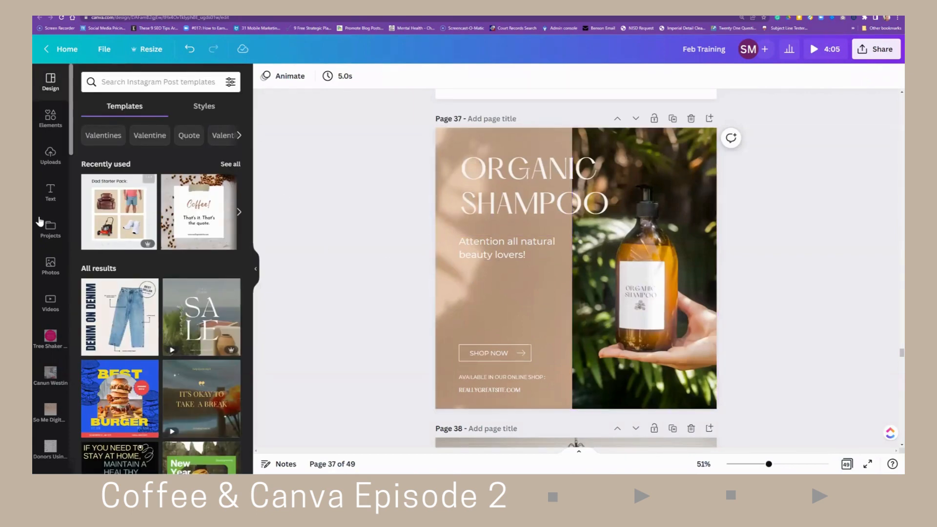
# - Filter the Photos panel by the custom colour #F10909
pyautogui.click(49, 266)
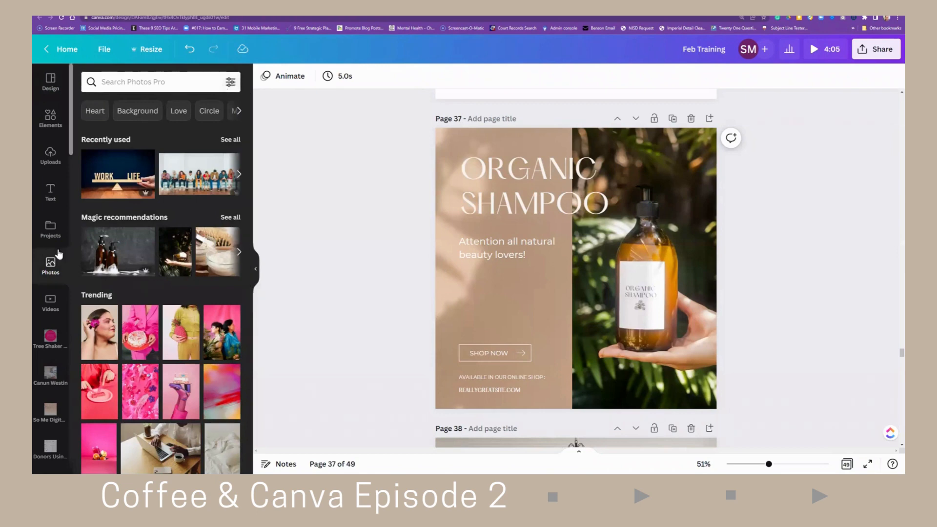
pyautogui.click(230, 83)
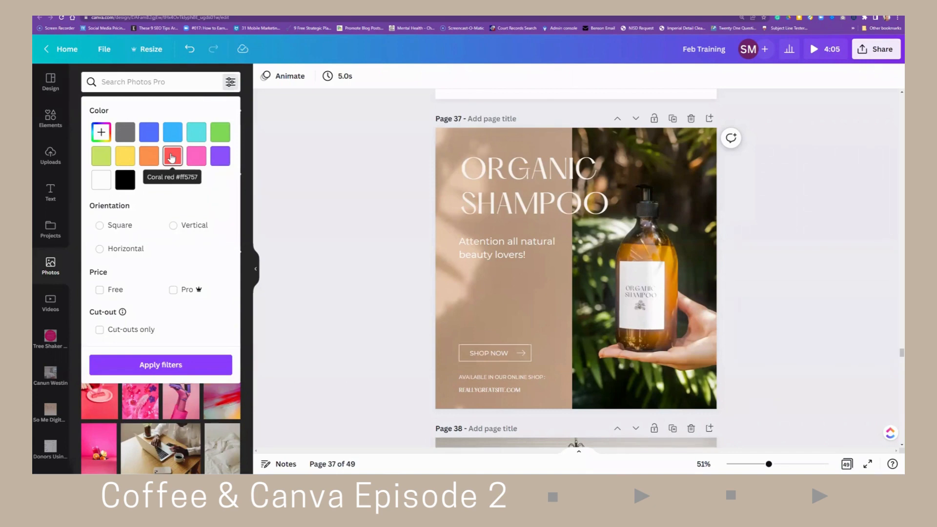
pyautogui.click(100, 132)
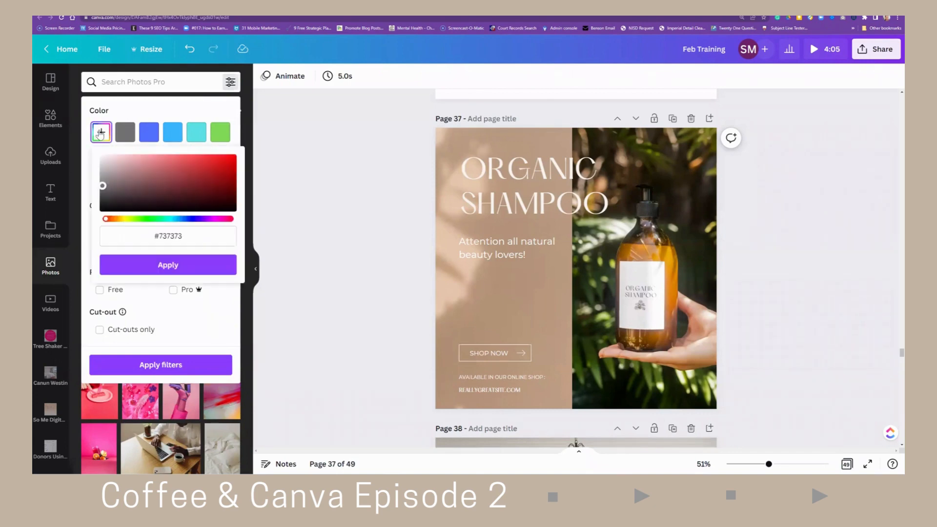
pyautogui.click(232, 157)
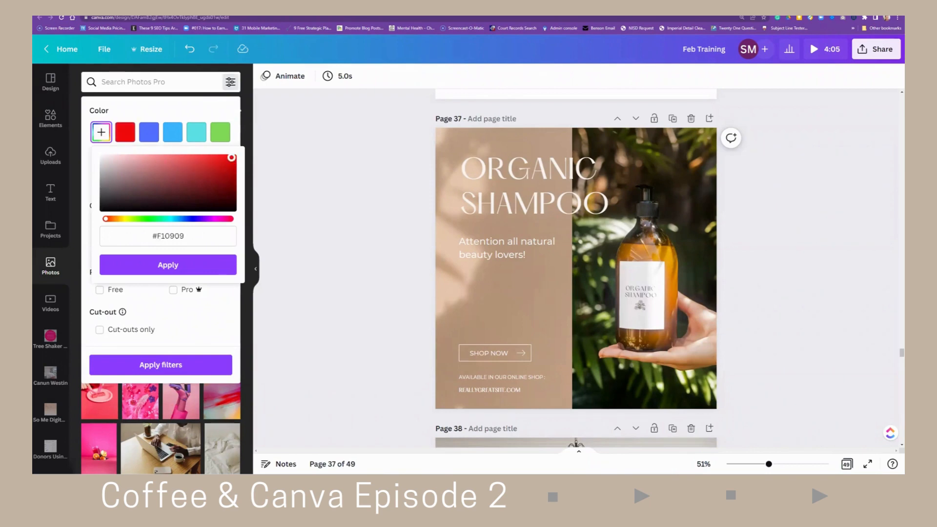
pyautogui.click(186, 270)
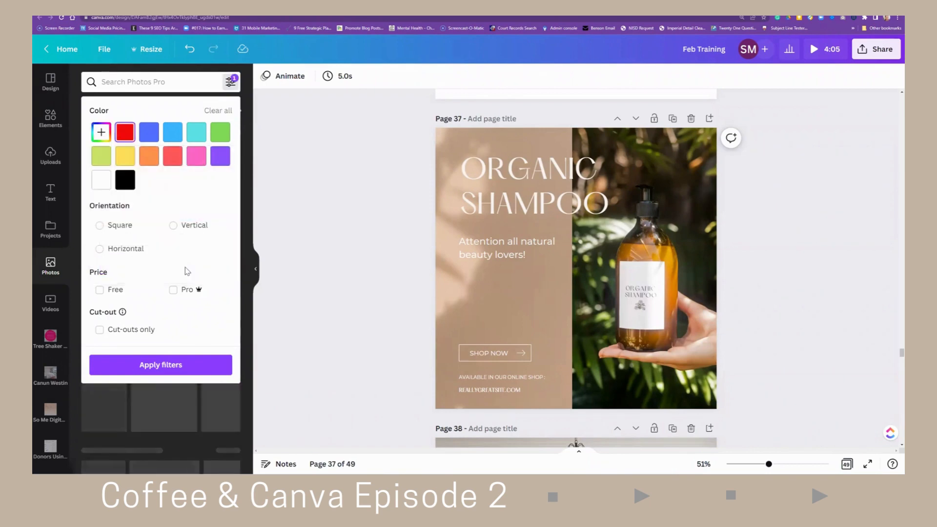
pyautogui.click(155, 367)
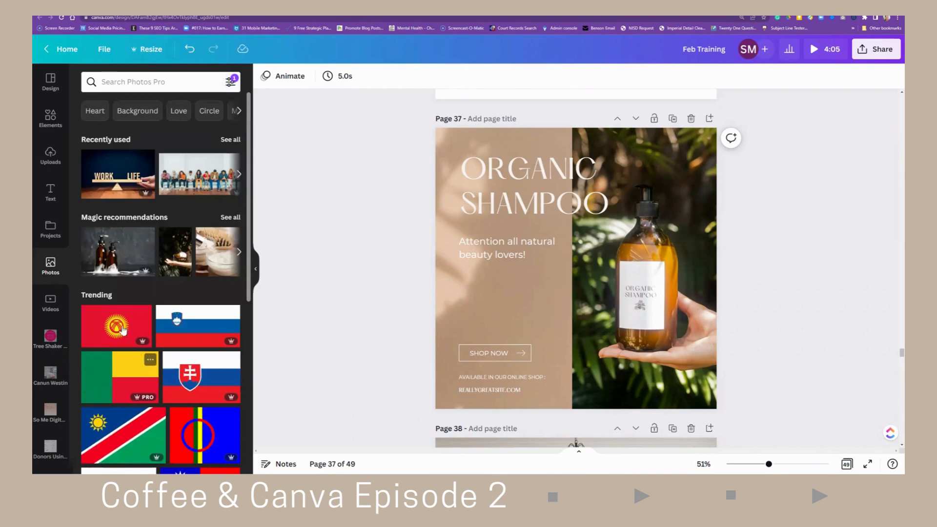
# - Search the colour-filtered photos for community
pyautogui.click(151, 90)
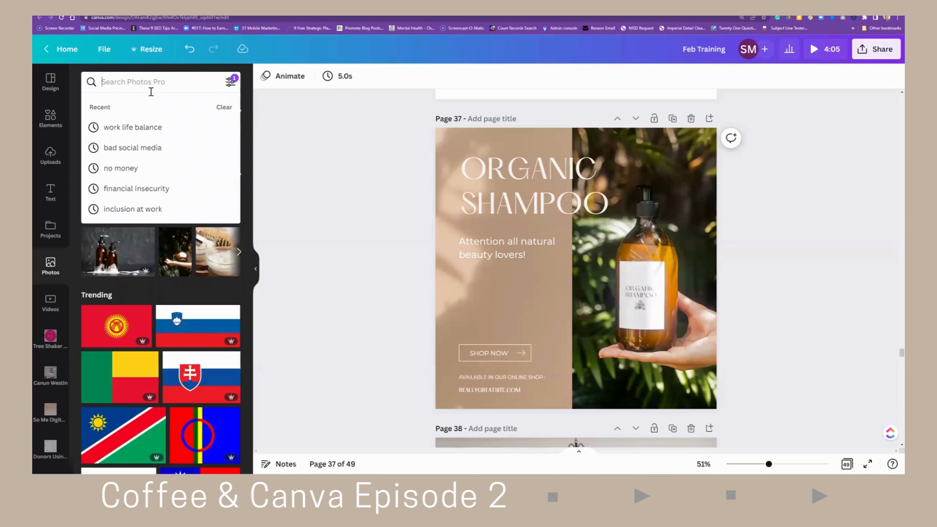
pyautogui.write('c')
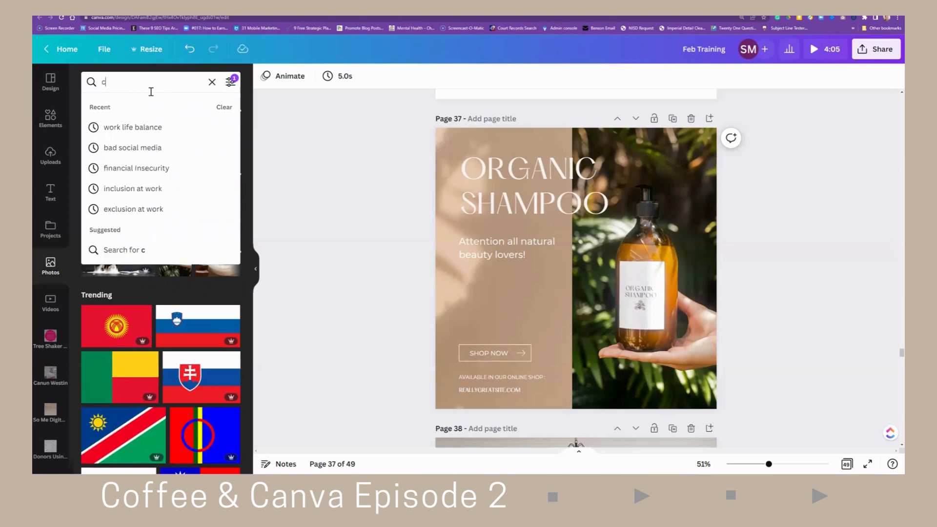
pyautogui.write('ommunity')
pyautogui.press('Return')
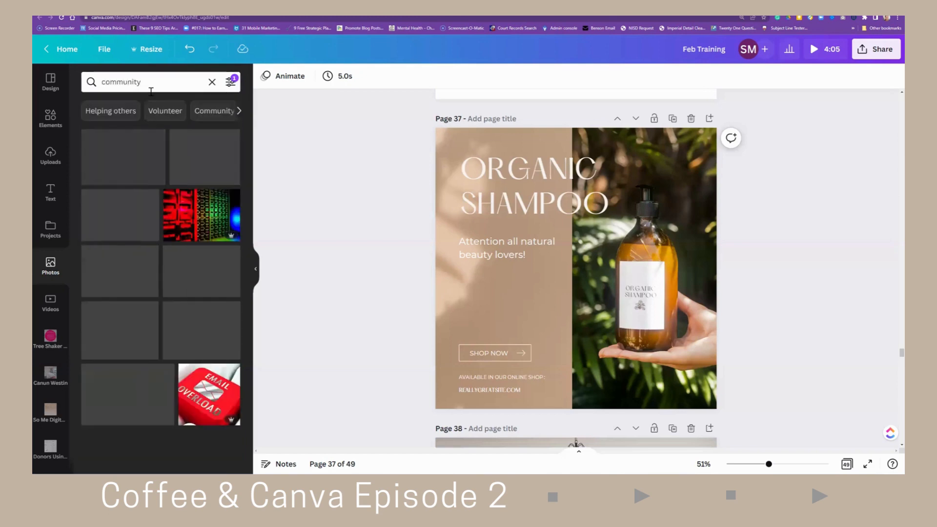
# - Browse the community results and add the red-and-white banded photo to page 37
pyautogui.scroll(-7, 190, 254)
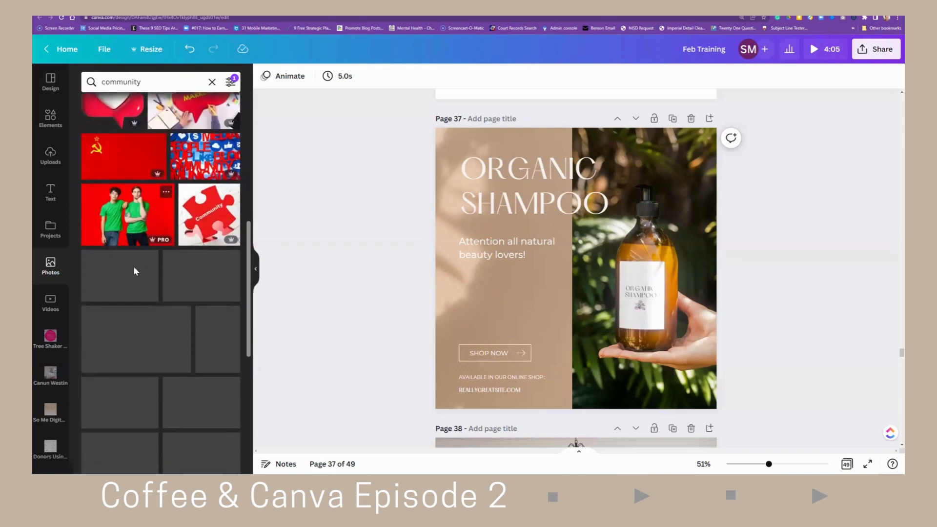
pyautogui.scroll(-3, 135, 273)
pyautogui.scroll(-6, 136, 275)
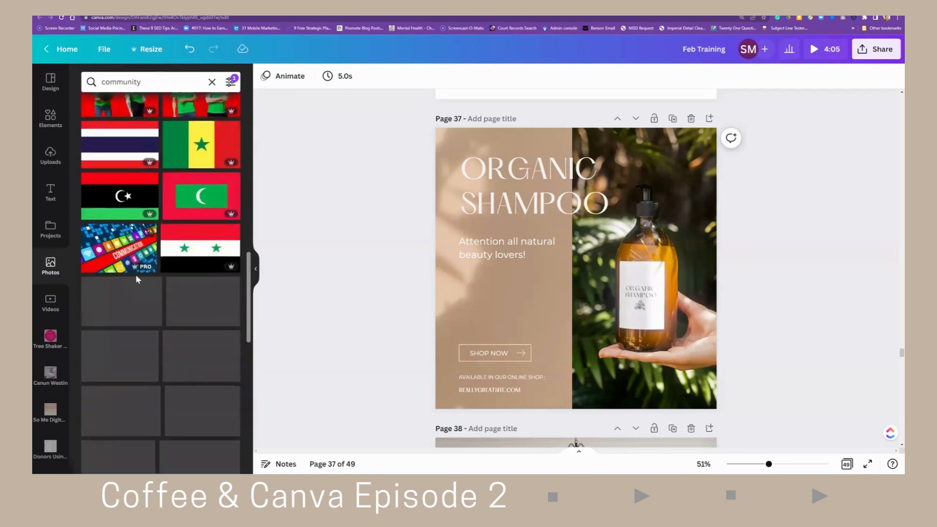
pyautogui.scroll(-4, 137, 280)
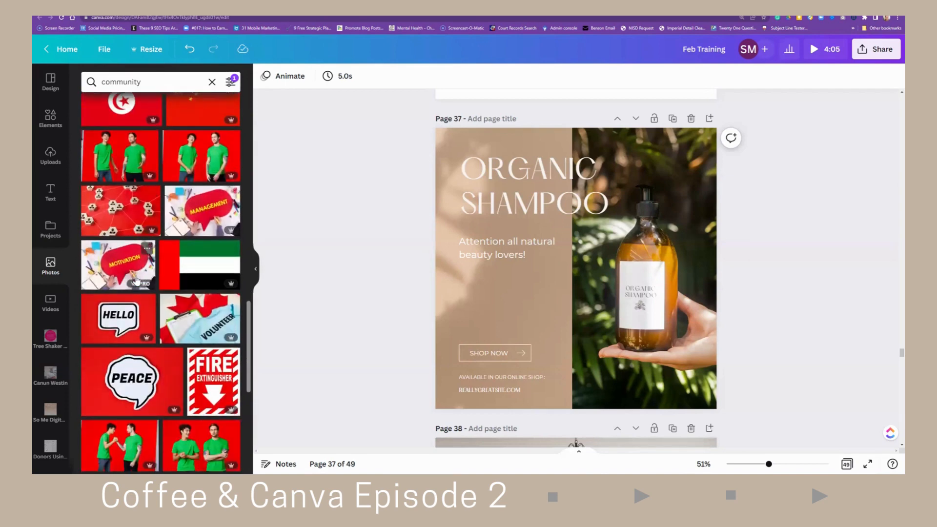
pyautogui.scroll(-5, 138, 266)
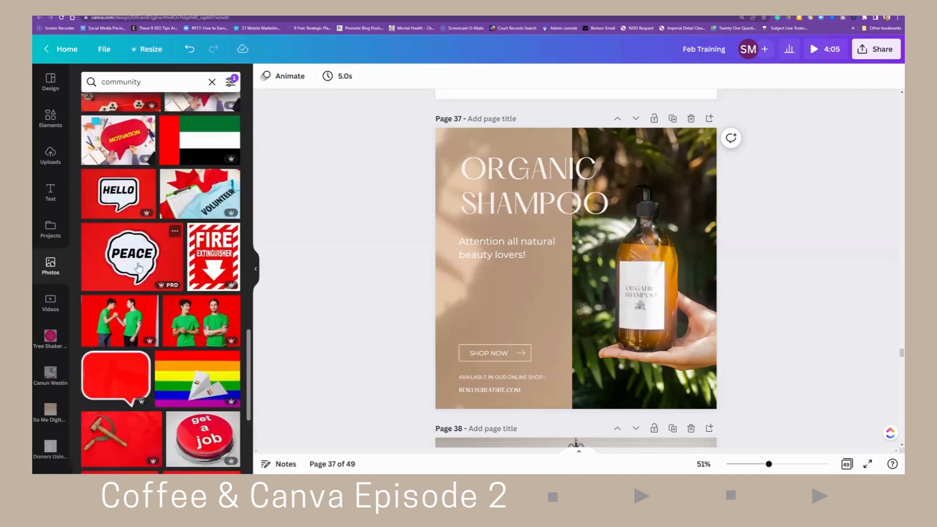
pyautogui.scroll(-3, 140, 268)
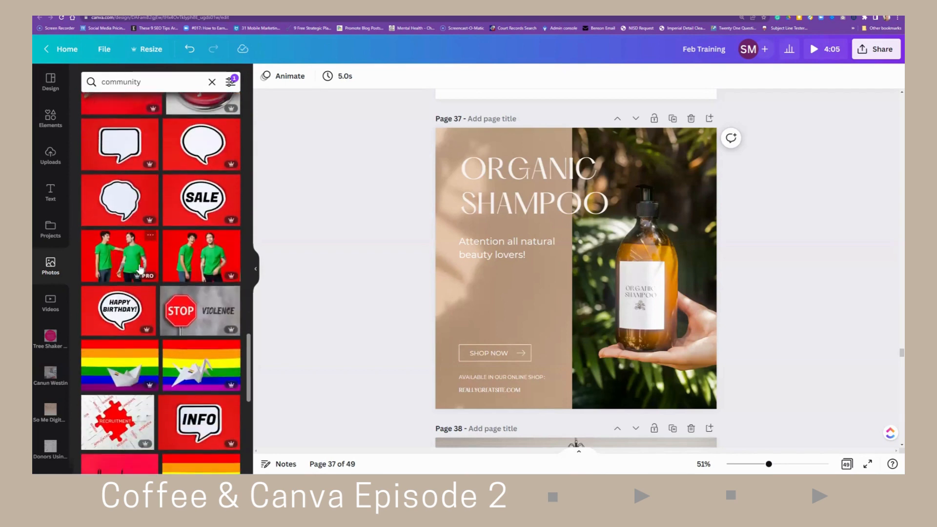
pyautogui.scroll(-4, 140, 269)
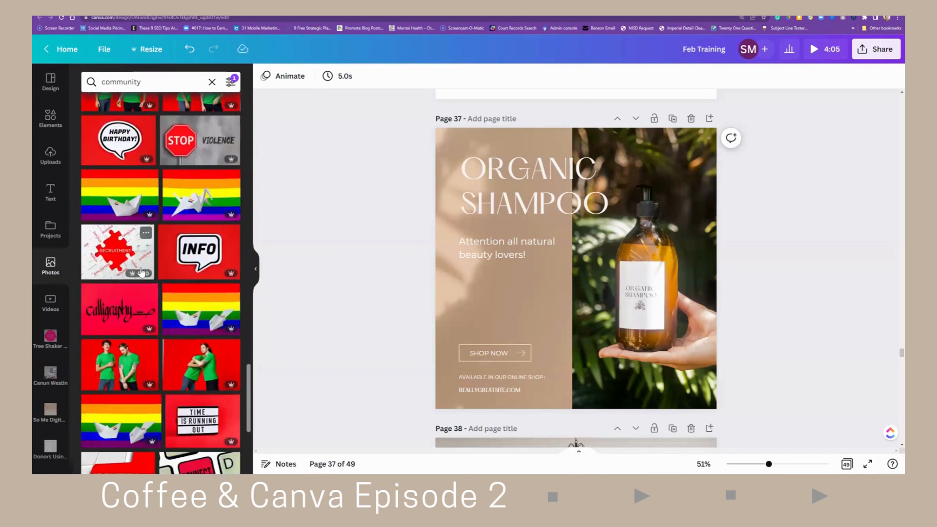
pyautogui.scroll(-8, 141, 272)
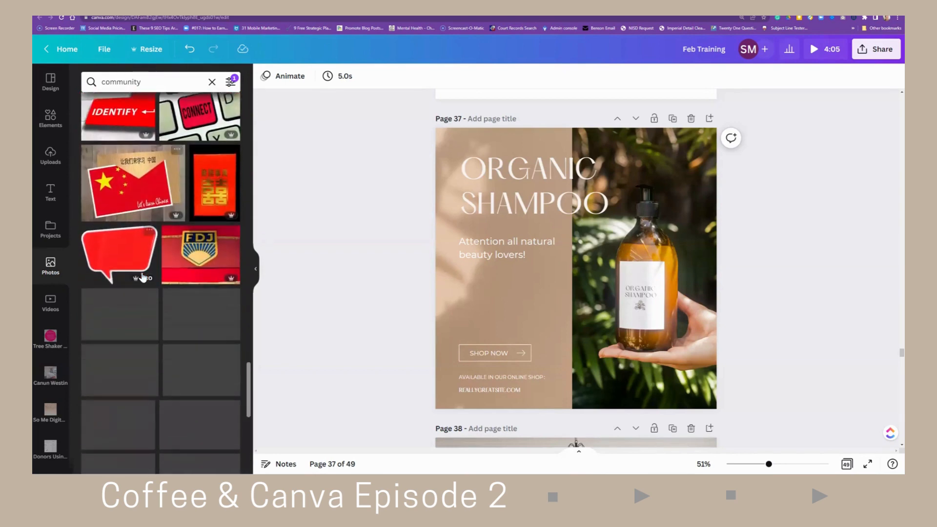
pyautogui.scroll(-2, 143, 277)
pyautogui.scroll(-3, 142, 279)
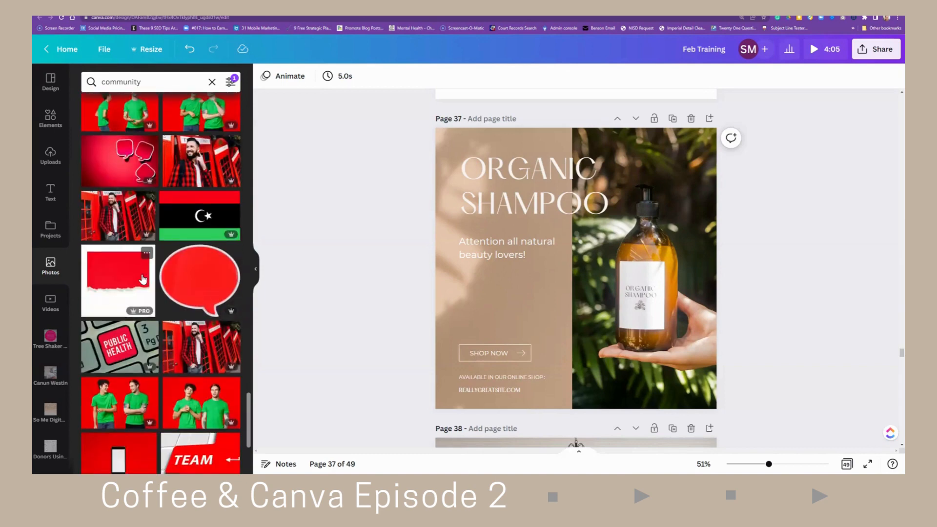
pyautogui.scroll(-3, 143, 279)
pyautogui.scroll(-3, 142, 276)
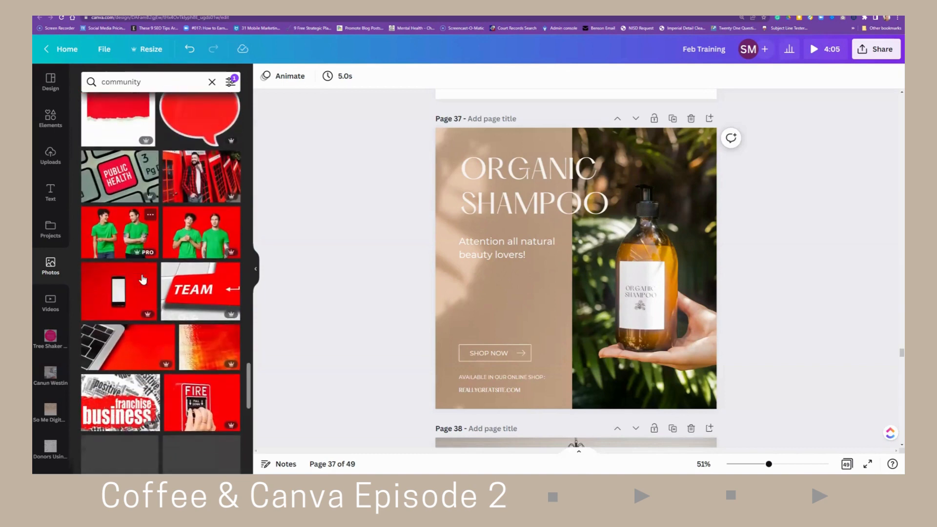
pyautogui.scroll(-1, 143, 280)
pyautogui.scroll(-4, 143, 279)
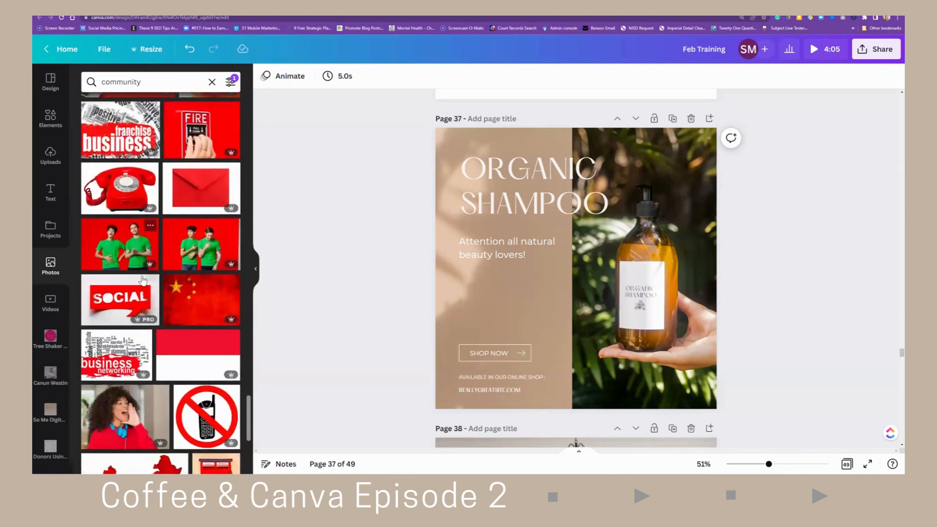
pyautogui.scroll(-2, 143, 279)
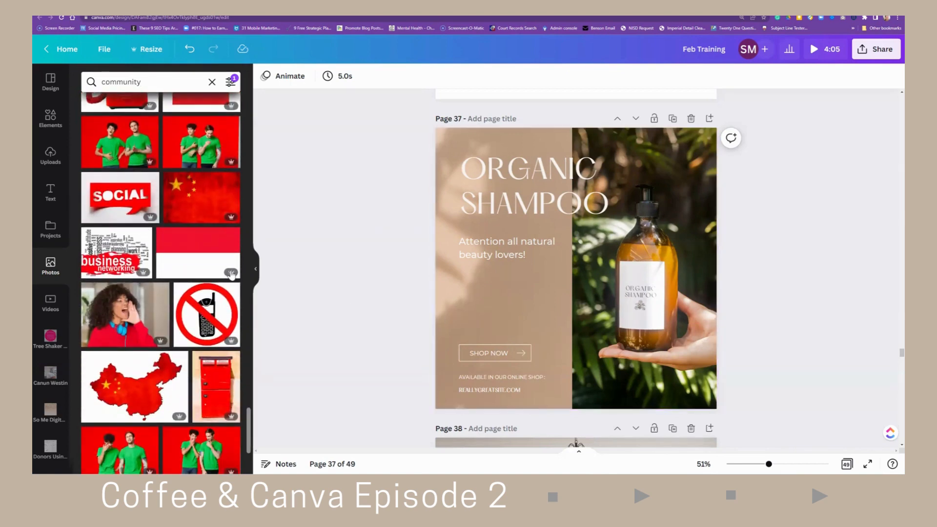
pyautogui.click(190, 252)
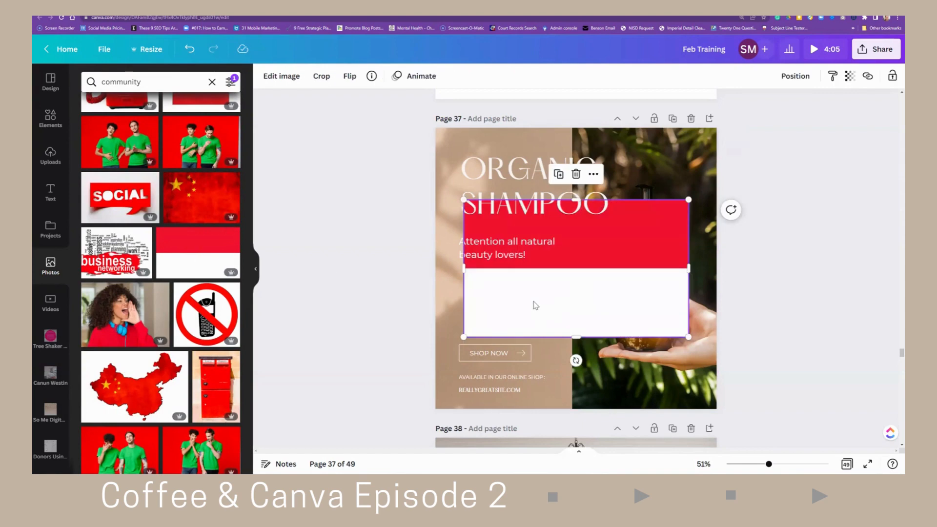
# - Rotate the banded photo a quarter turn and stretch it to cover the whole page
pyautogui.moveTo(576, 360); pyautogui.dragTo(619, 279)
pyautogui.moveTo(558, 289); pyautogui.dragTo(486, 257)
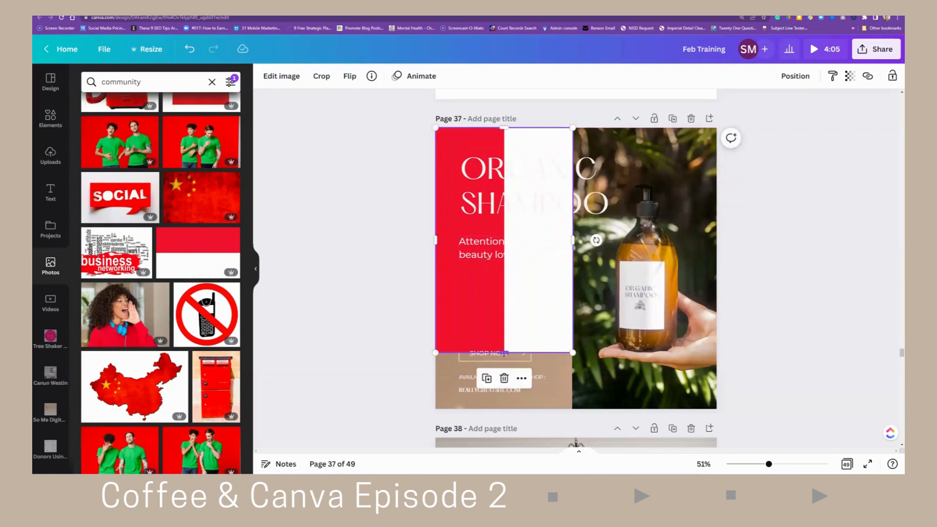
pyautogui.moveTo(504, 353); pyautogui.dragTo(506, 409)
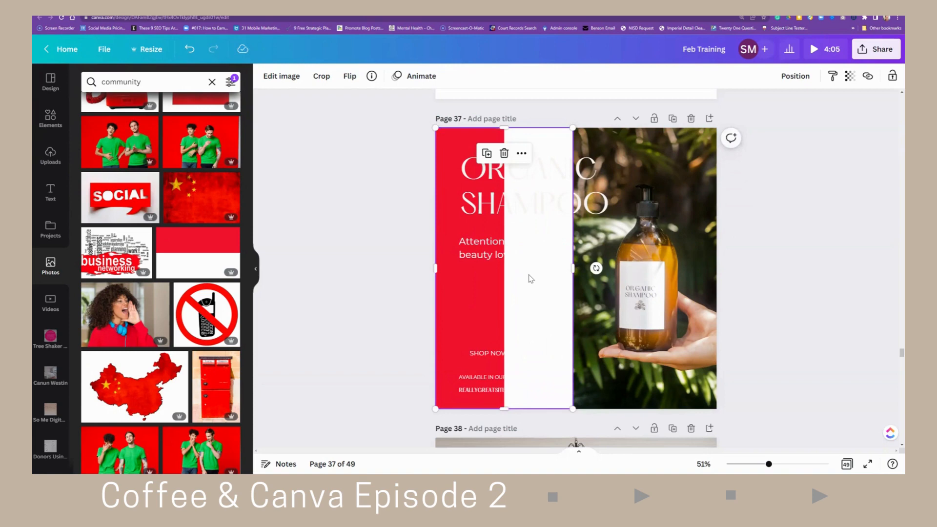
pyautogui.moveTo(573, 268); pyautogui.dragTo(730, 266)
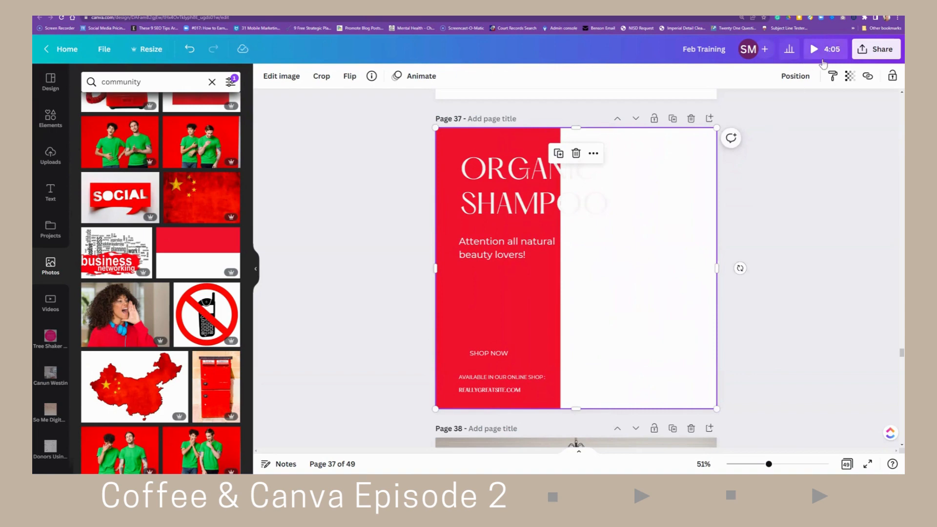
# - Send the banded photo to the back, behind the shampoo photo and text
pyautogui.click(796, 76)
pyautogui.click(741, 128)
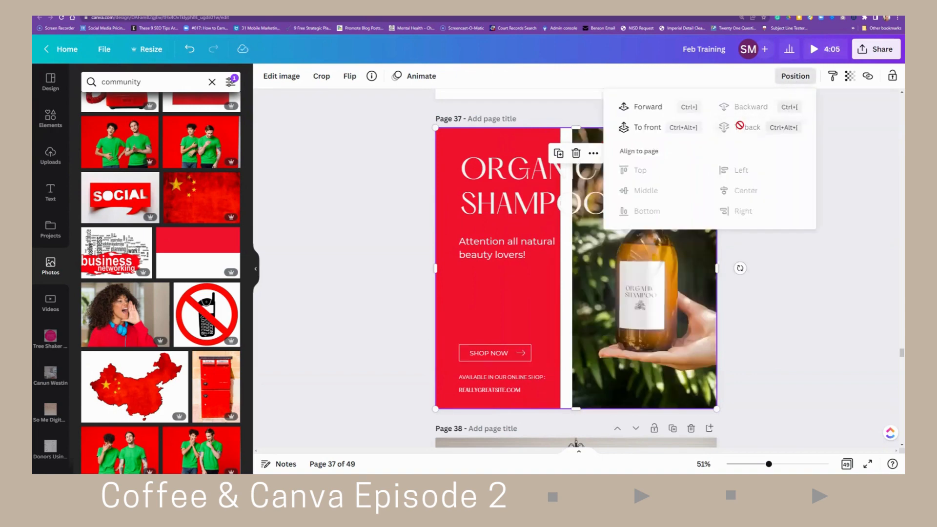
pyautogui.click(508, 285)
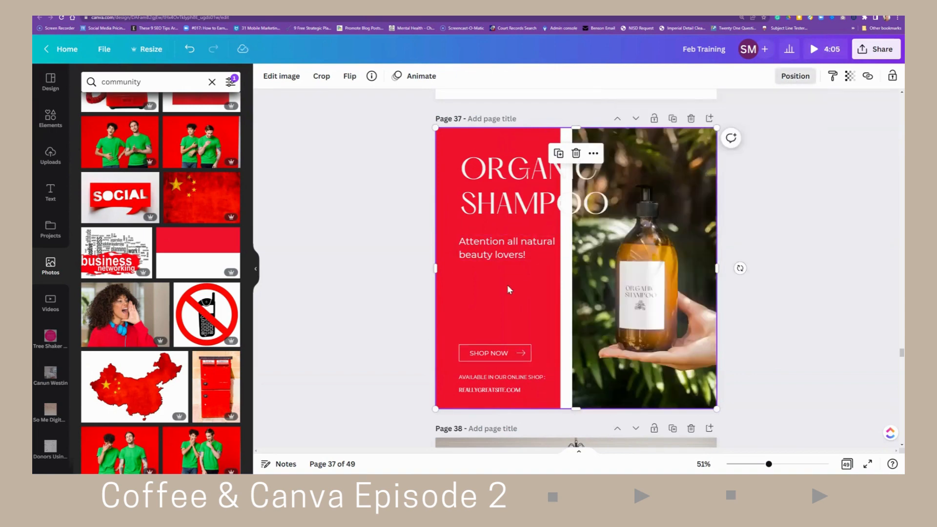
# - Lower the banded photo's transparency so it tints the page background
pyautogui.click(850, 76)
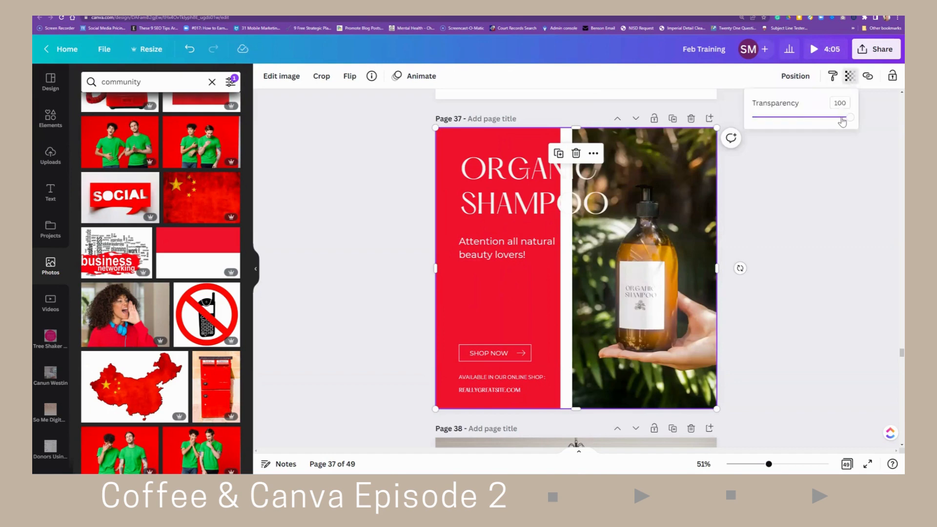
pyautogui.moveTo(847, 121); pyautogui.dragTo(782, 118)
pyautogui.click(798, 174)
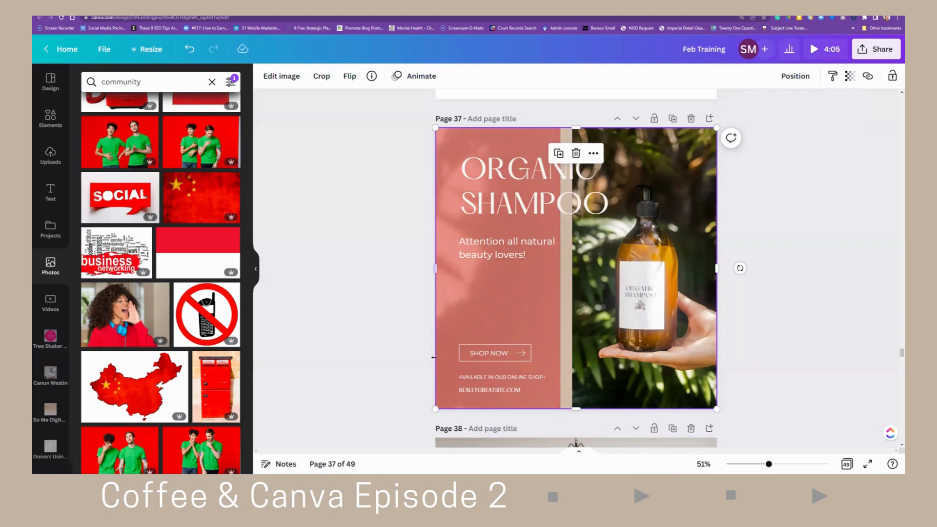
# - Colour the Shop Now button text with the red photo colour
pyautogui.doubleClick(490, 359)
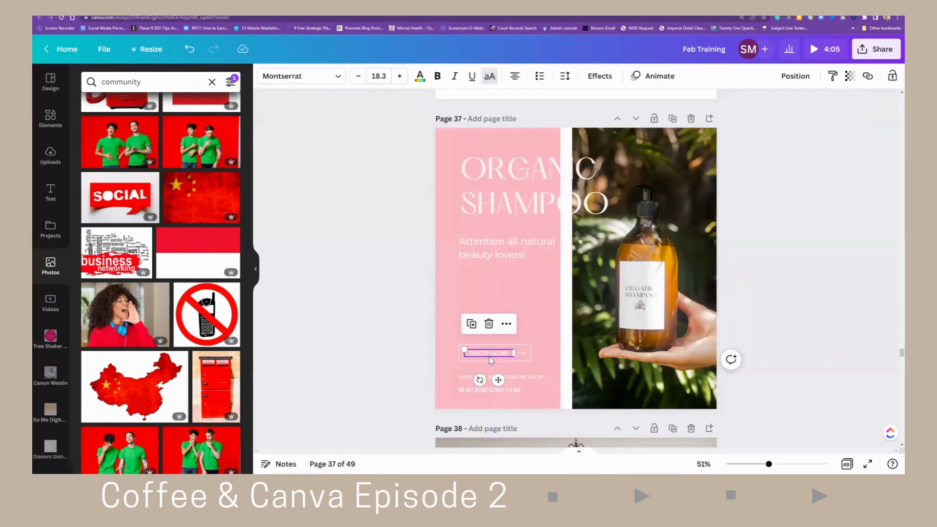
pyautogui.click(420, 77)
pyautogui.scroll(-1, 131, 410)
pyautogui.scroll(-2, 130, 410)
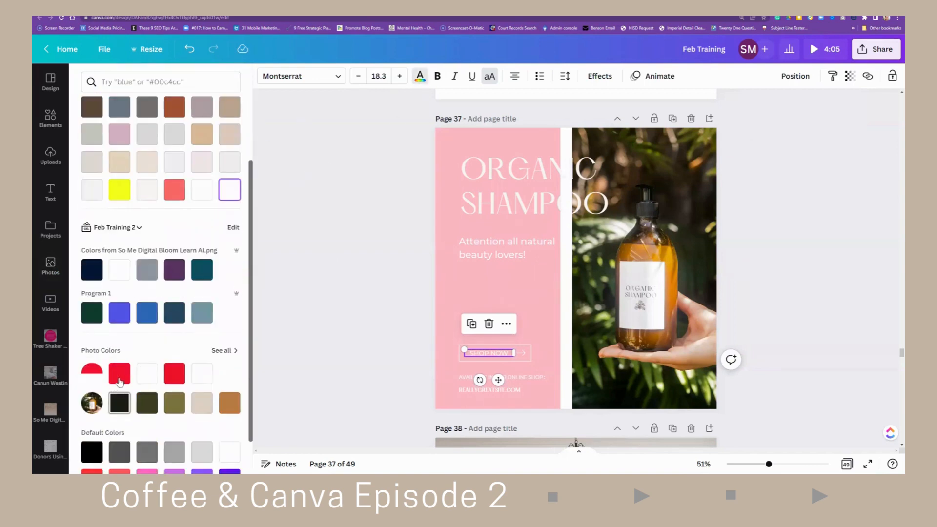
pyautogui.click(120, 374)
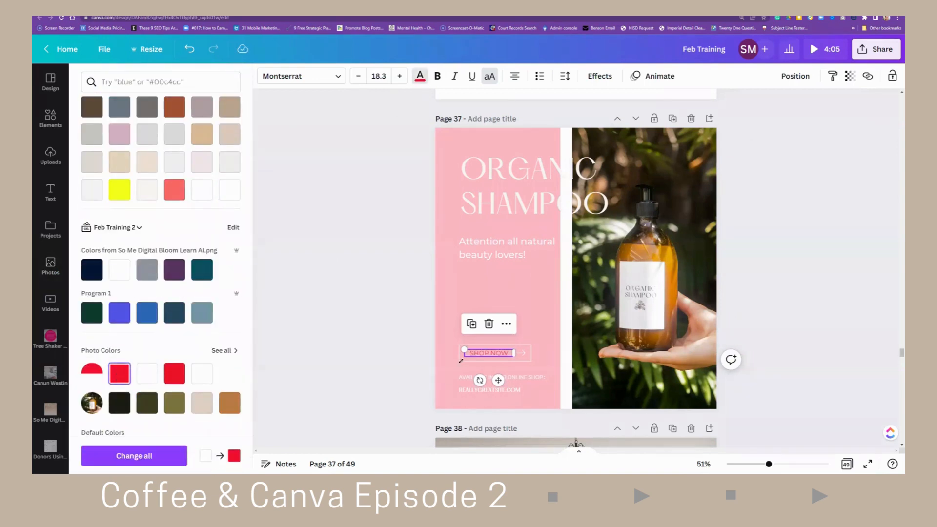
# - Apply the same red to the online-shop line and the website text below it
pyautogui.click(514, 382)
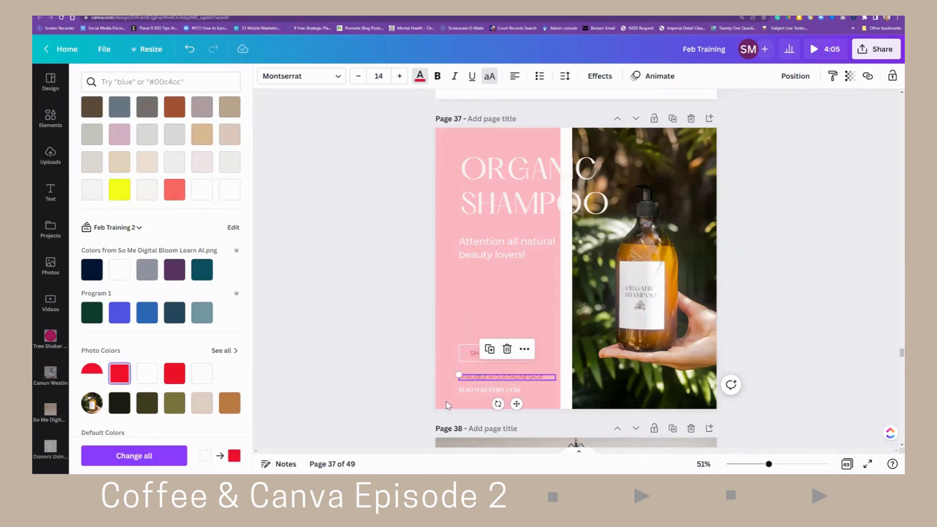
pyautogui.click(486, 391)
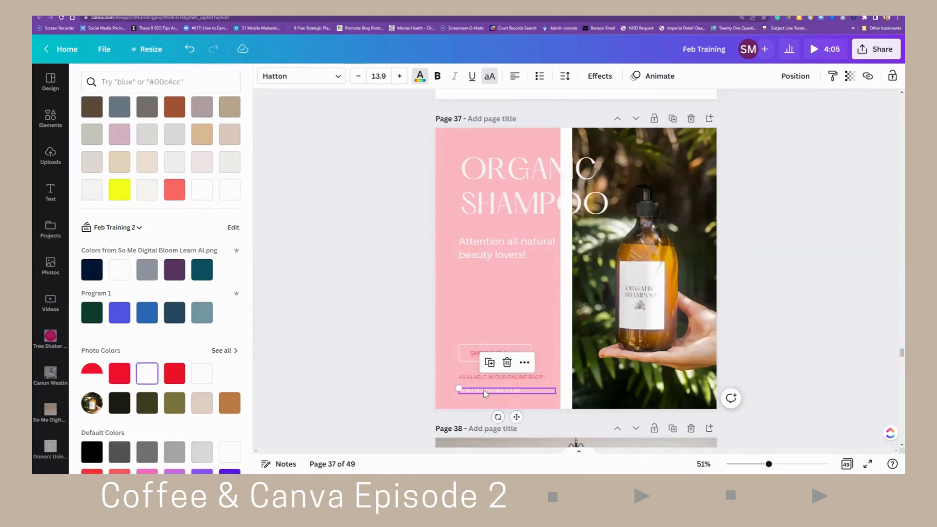
pyautogui.click(122, 375)
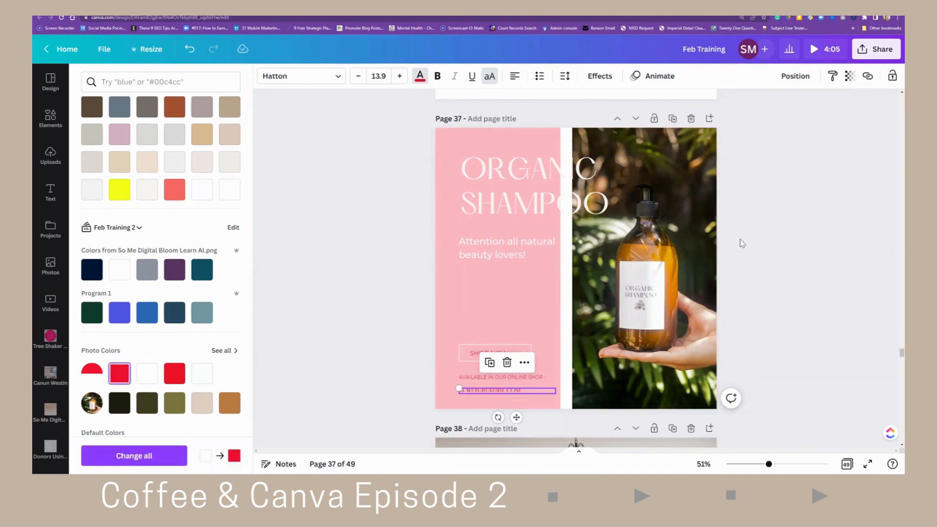
# - Switch to the page grid view and open page 5
pyautogui.scroll(5, 753, 259)
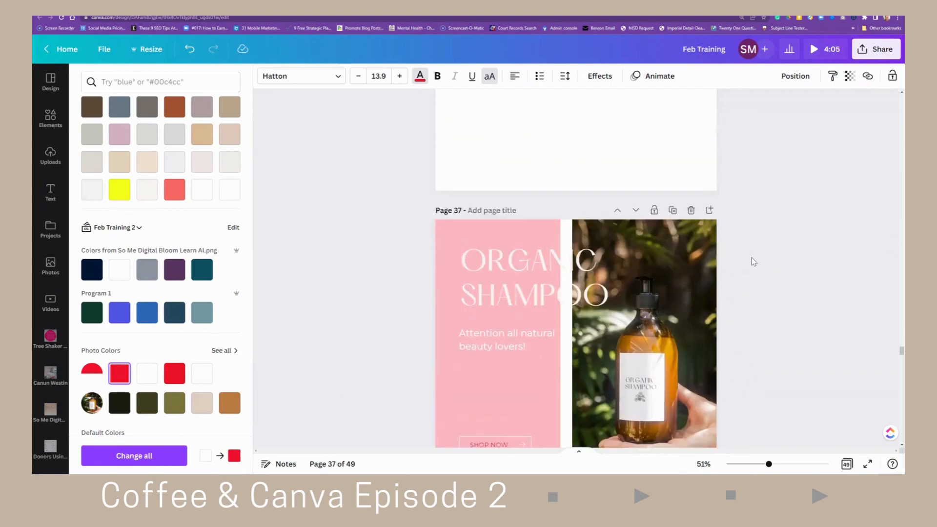
pyautogui.click(846, 464)
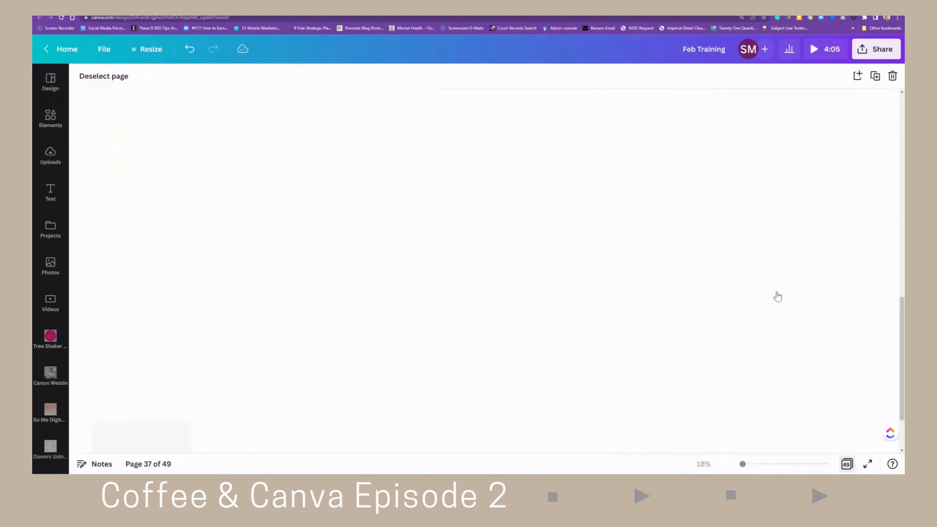
pyautogui.scroll(5, 476, 196)
pyautogui.scroll(4, 471, 195)
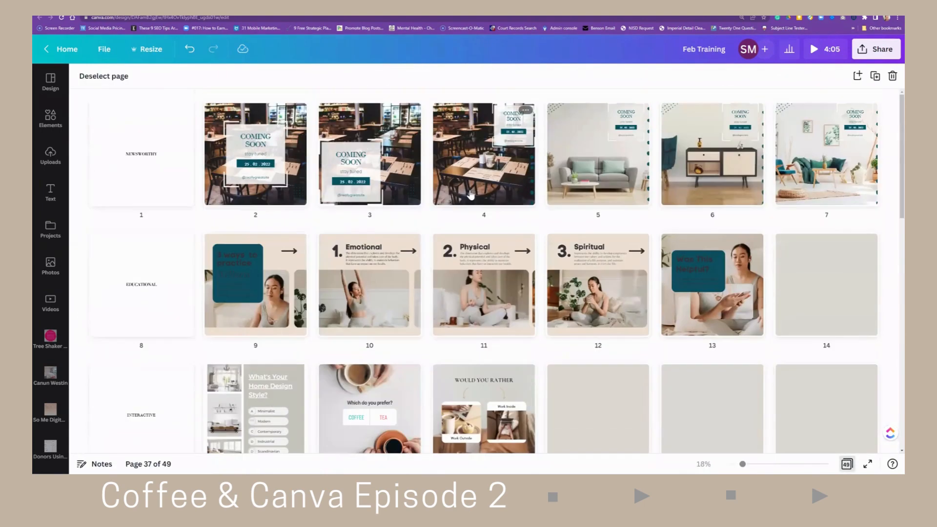
pyautogui.doubleClick(610, 186)
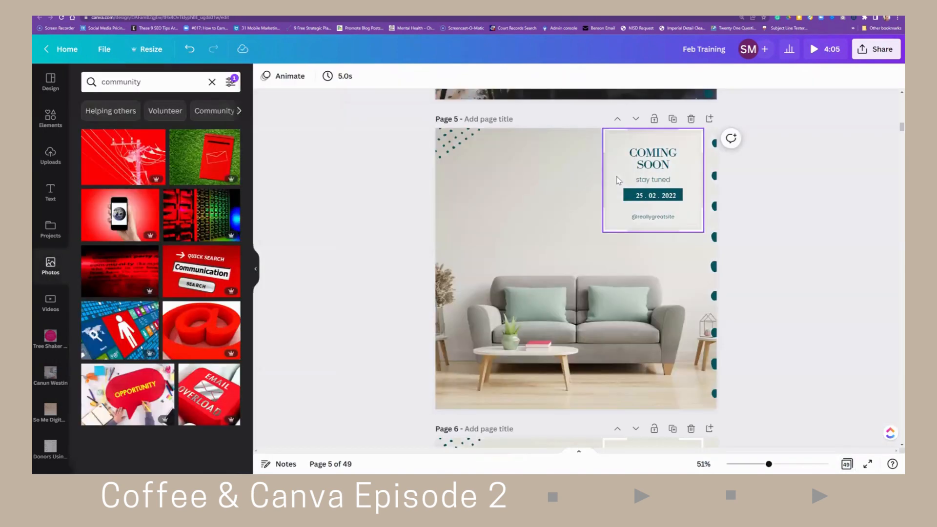
# - Recolour the dotted strip along page 5's edge to the red document colour
pyautogui.click(714, 207)
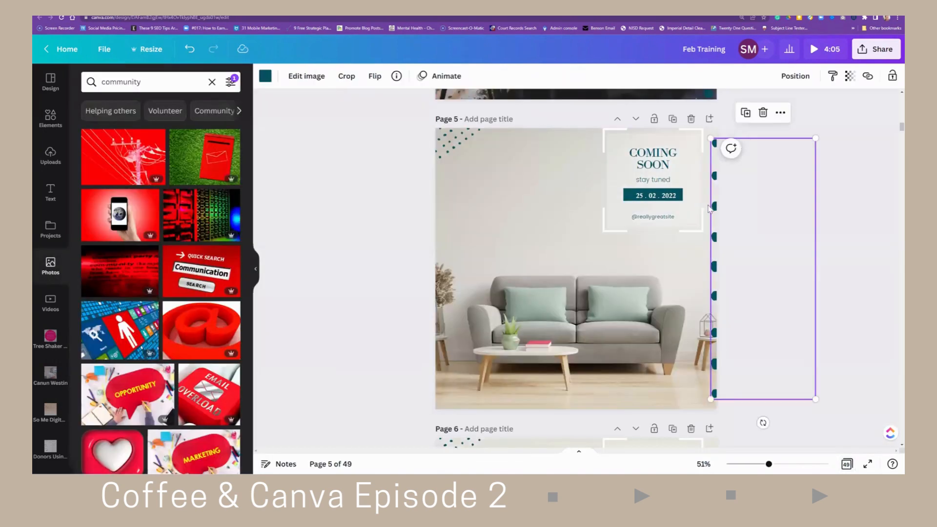
pyautogui.click(266, 77)
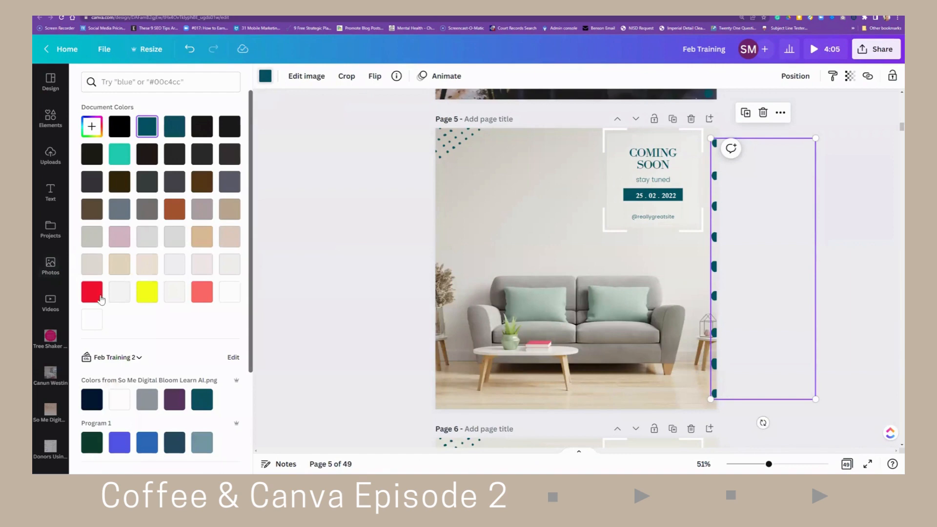
pyautogui.click(92, 292)
pyautogui.click(353, 230)
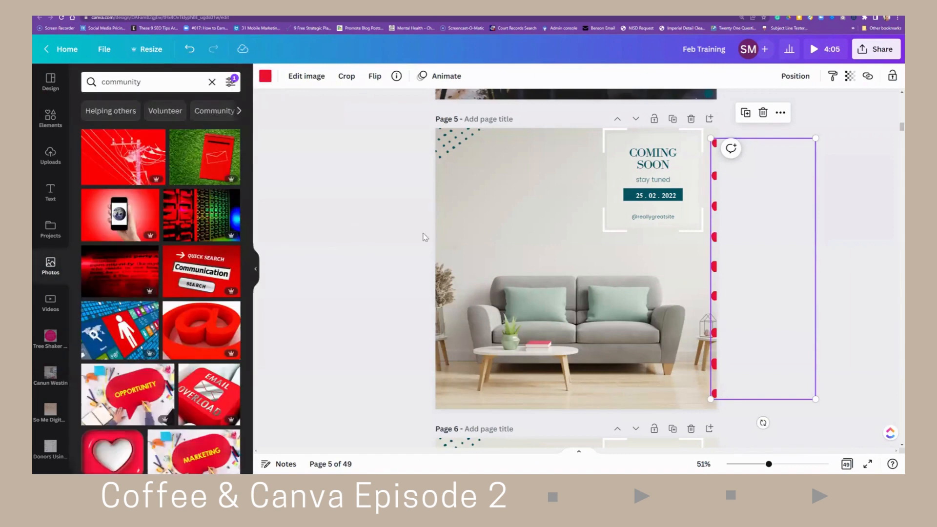
# - Fill the date box on page 5 with the red document colour
pyautogui.click(628, 199)
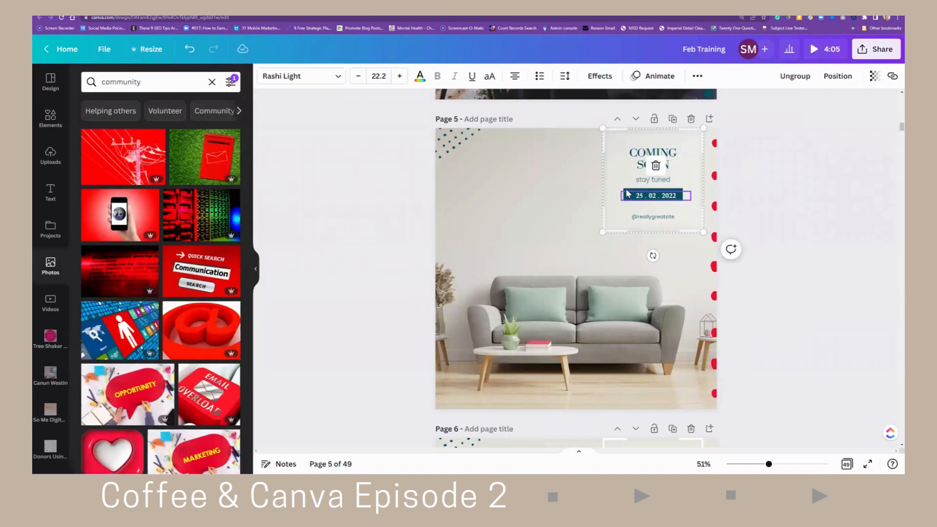
pyautogui.click(628, 194)
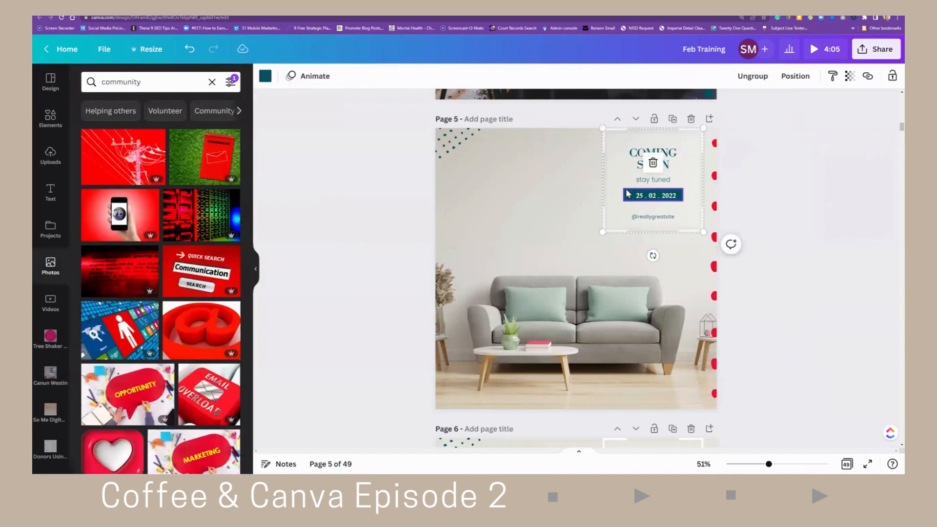
pyautogui.click(265, 77)
pyautogui.click(92, 291)
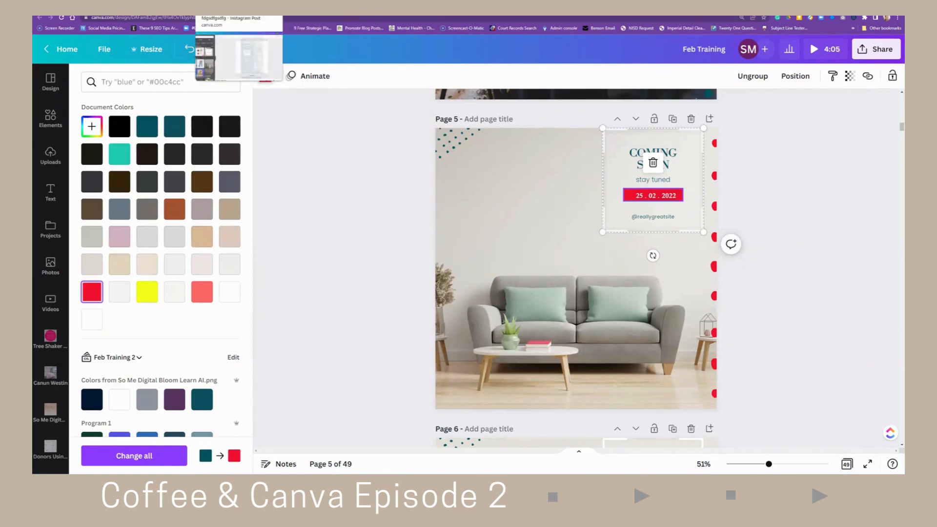
# - Switch to the TEMPLATE Feb Canva Training Brand Board design open in another tab
pyautogui.click(298, 10)
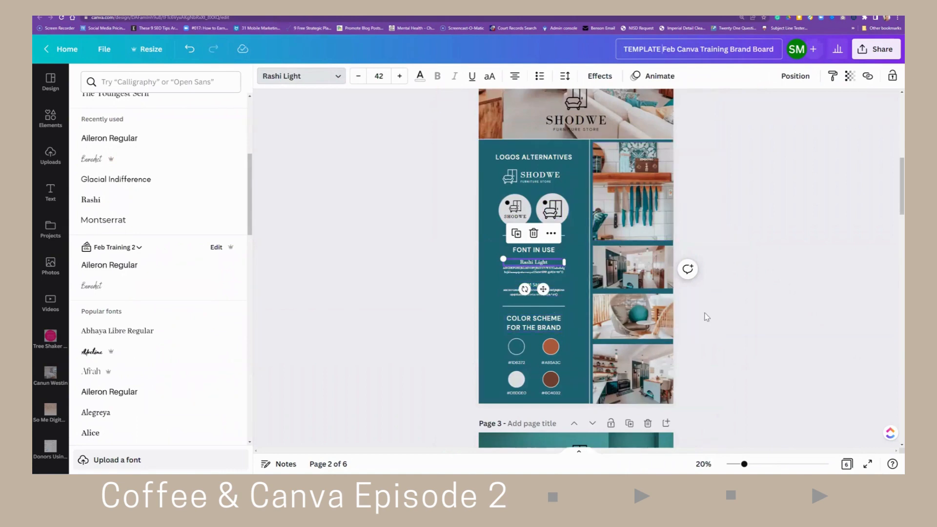
pyautogui.scroll(-5, 706, 317)
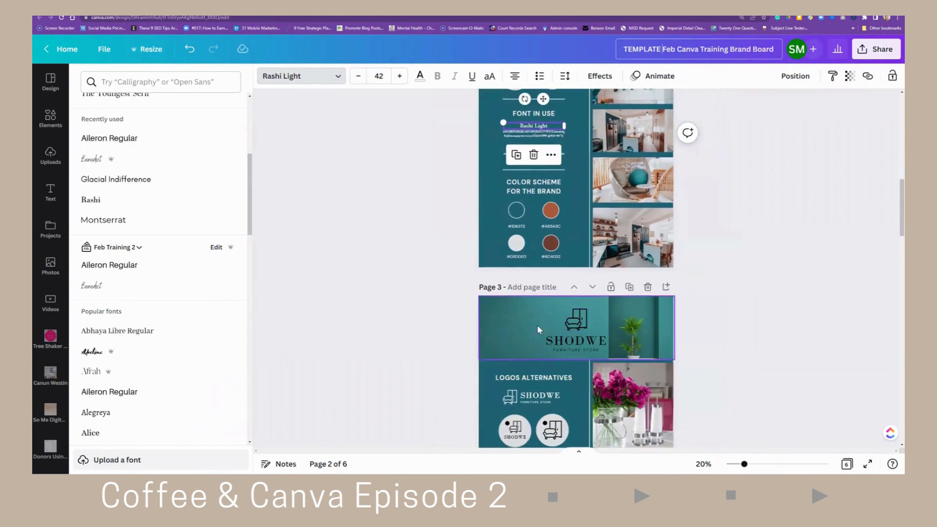
pyautogui.click(537, 325)
pyautogui.moveTo(537, 326); pyautogui.dragTo(492, 387)
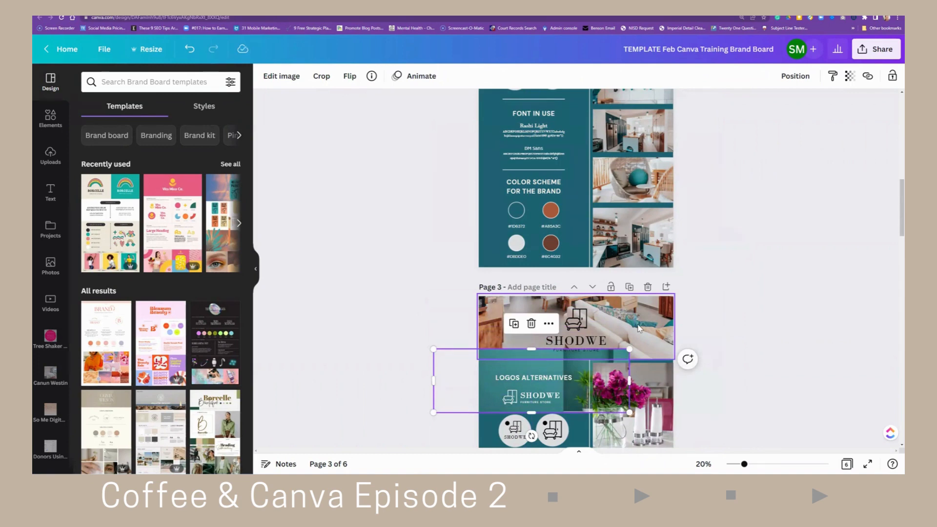
pyautogui.moveTo(512, 384); pyautogui.dragTo(513, 334)
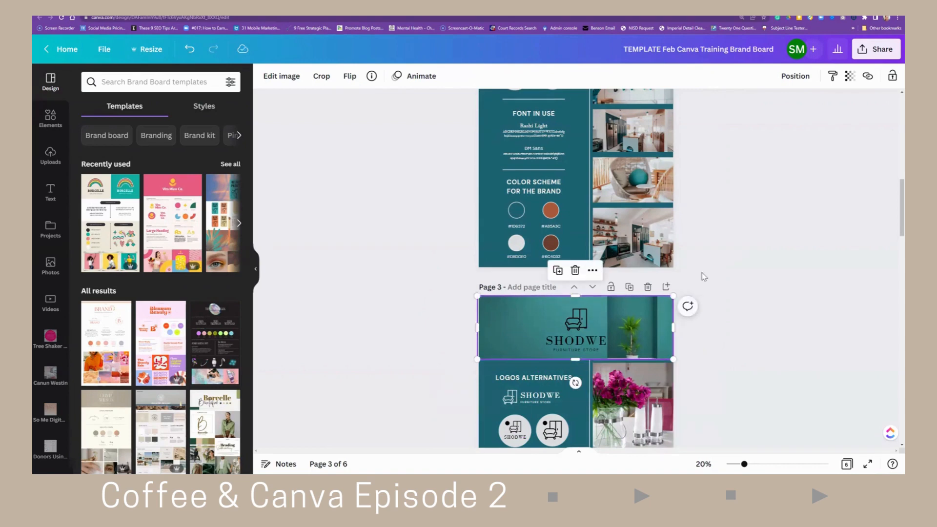
# - Scroll through the brand board pages to review each board's logos, fonts, colours and photos
pyautogui.scroll(2, 717, 271)
pyautogui.scroll(-3, 755, 290)
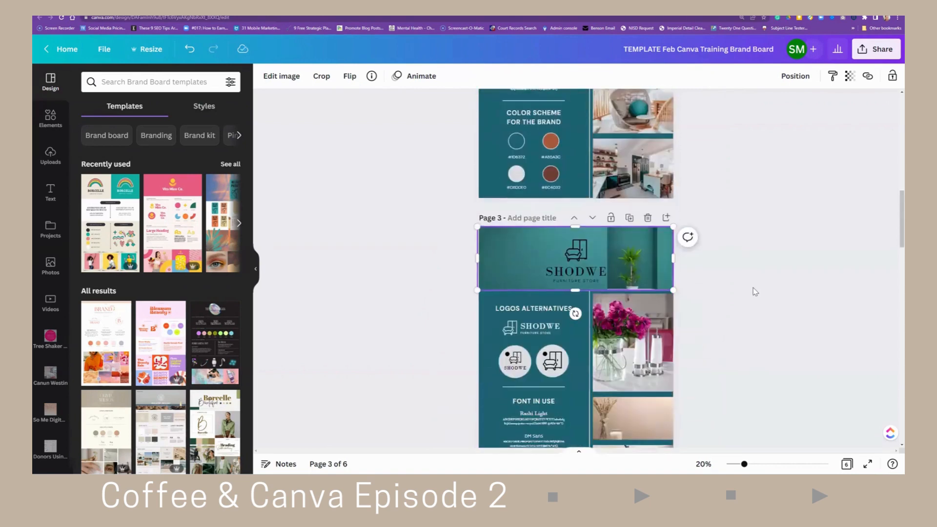
pyautogui.scroll(-10, 755, 292)
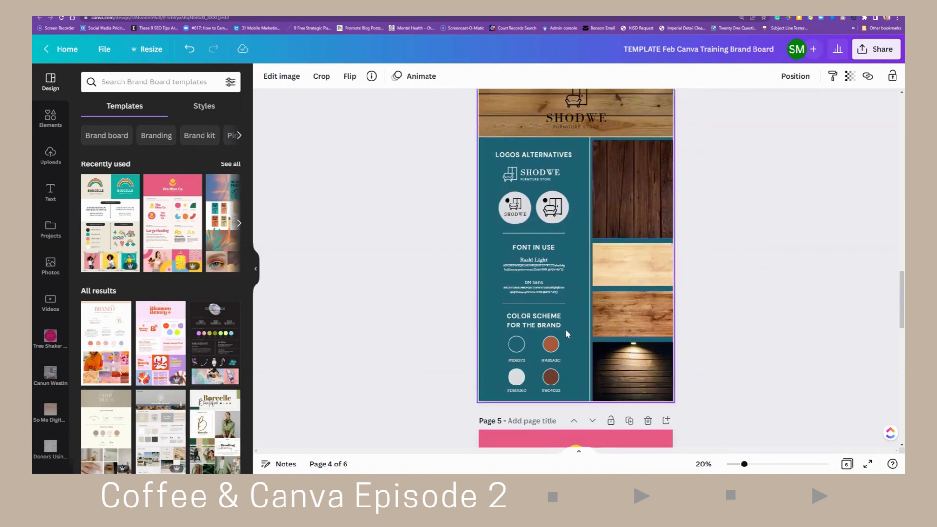
pyautogui.scroll(10, 722, 272)
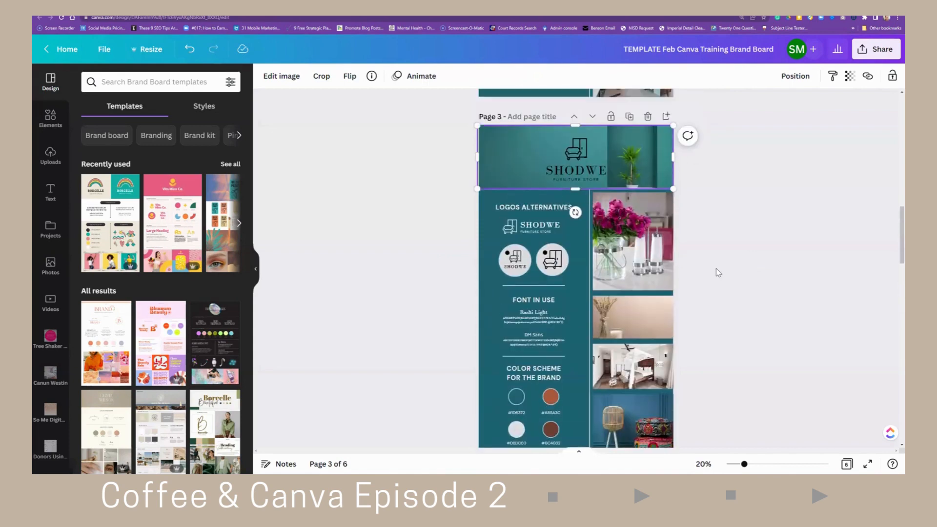
pyautogui.scroll(6, 718, 272)
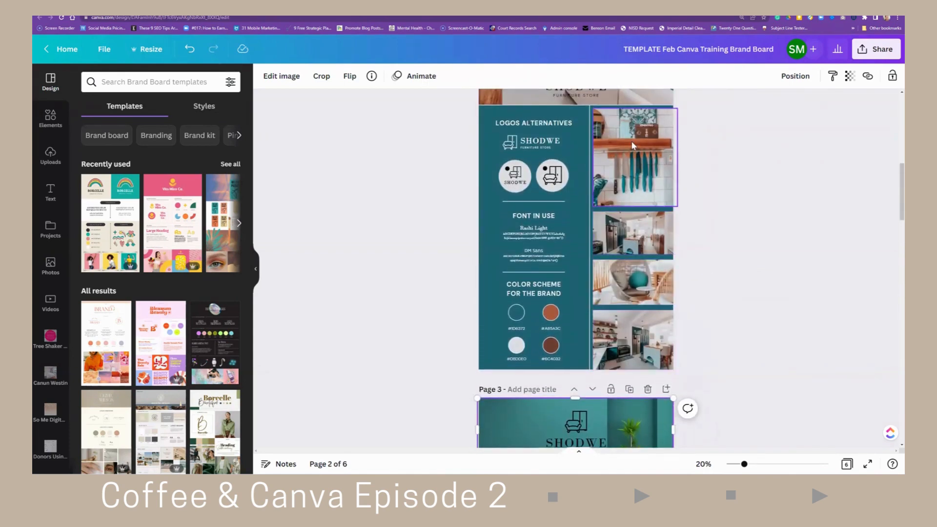
pyautogui.scroll(2, 755, 249)
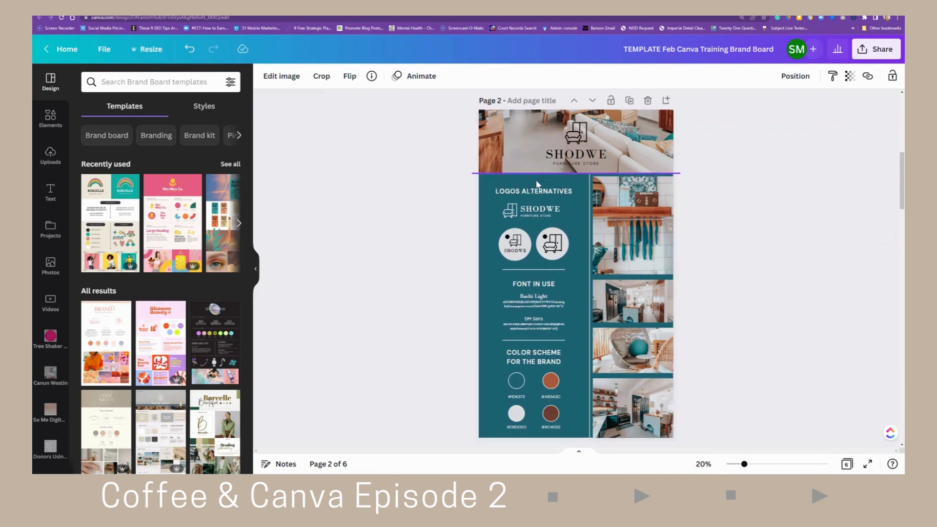
pyautogui.scroll(-5, 608, 252)
pyautogui.scroll(-20, 609, 252)
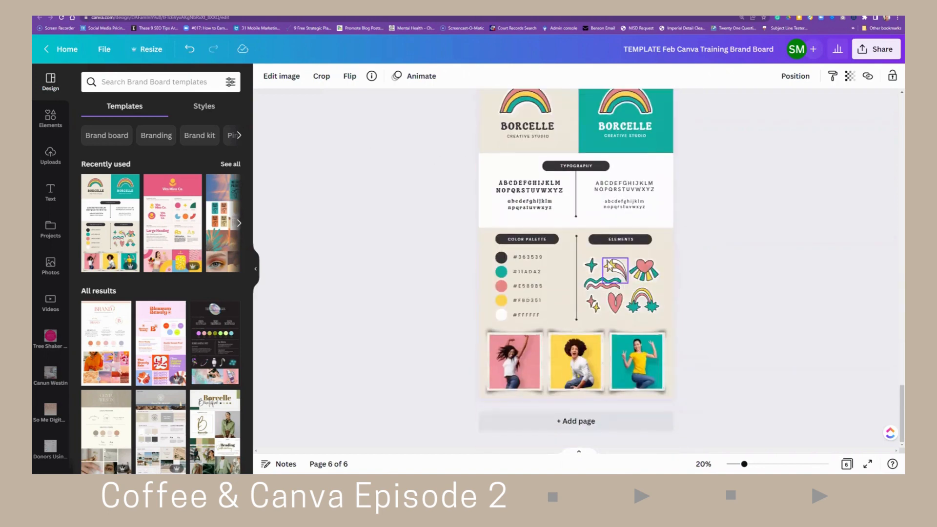
# - Add a new page and apply the brown 'Brand Strategies' brand board template to it
pyautogui.click(600, 428)
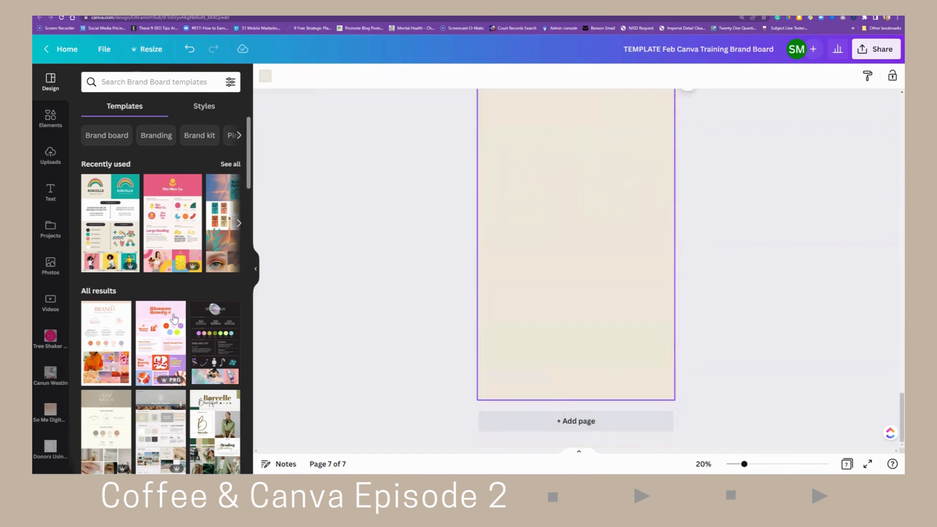
pyautogui.scroll(-4, 162, 316)
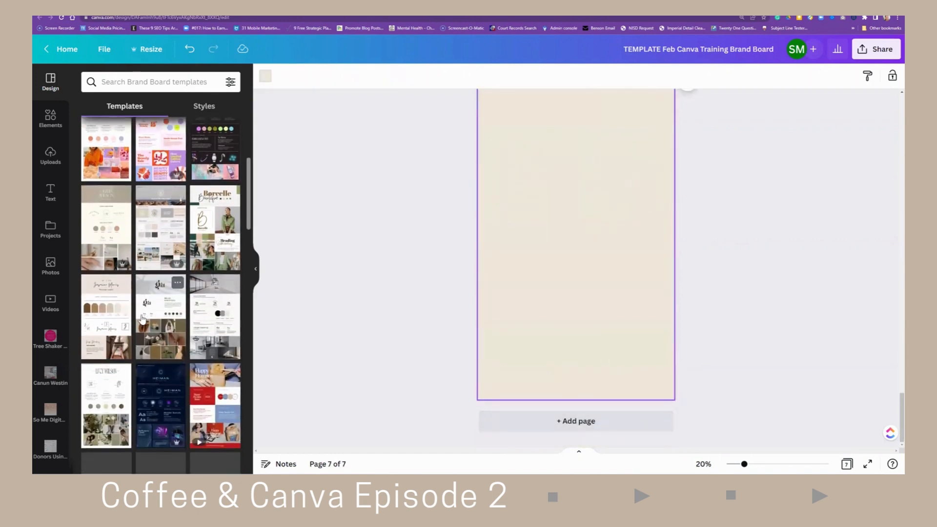
pyautogui.scroll(-2, 126, 324)
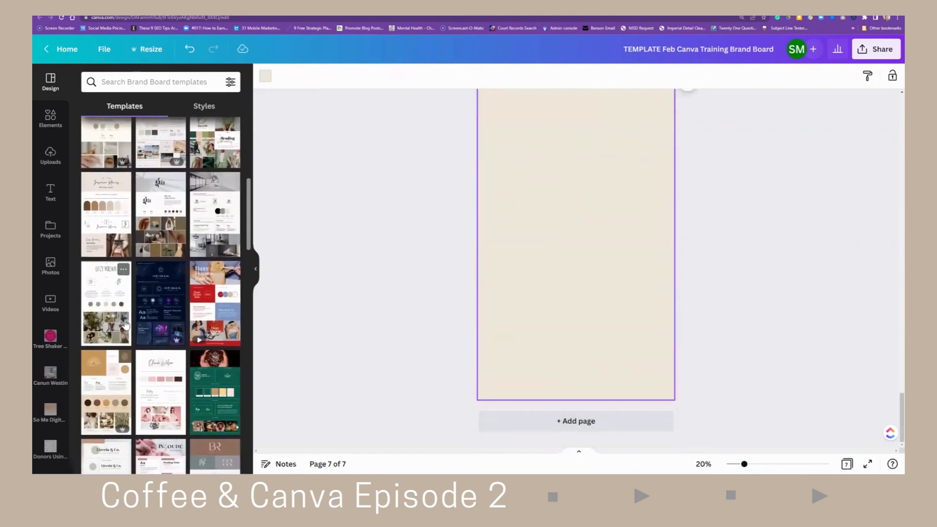
pyautogui.click(142, 237)
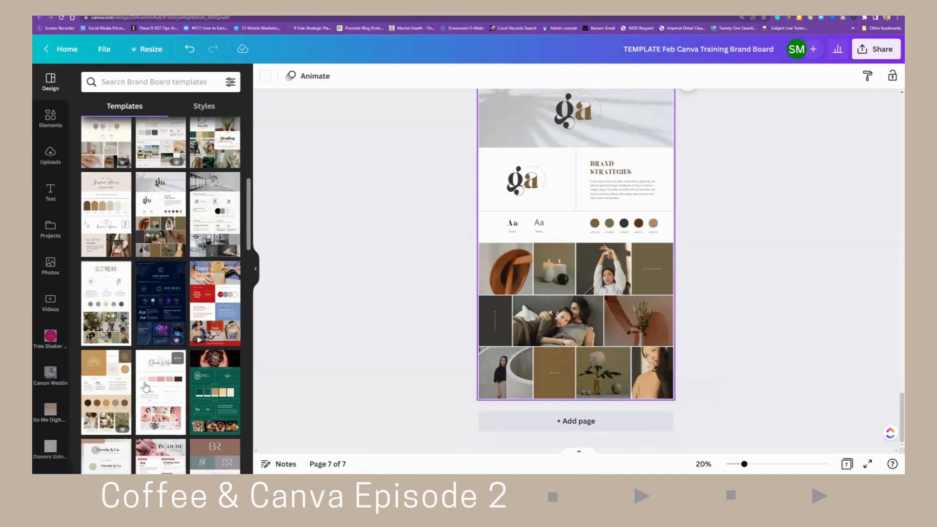
# - Delete the top-left photo from the new page's image grid
pyautogui.scroll(-2, 133, 317)
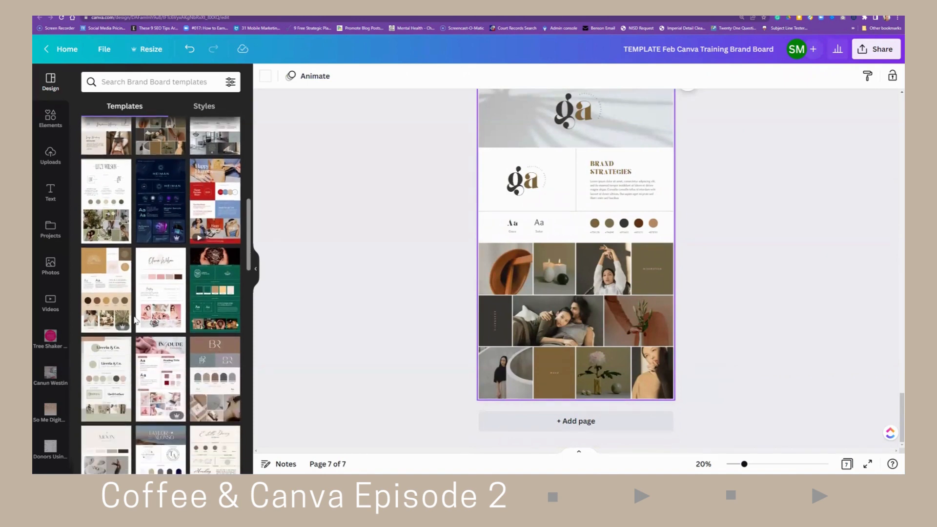
pyautogui.scroll(-4, 137, 341)
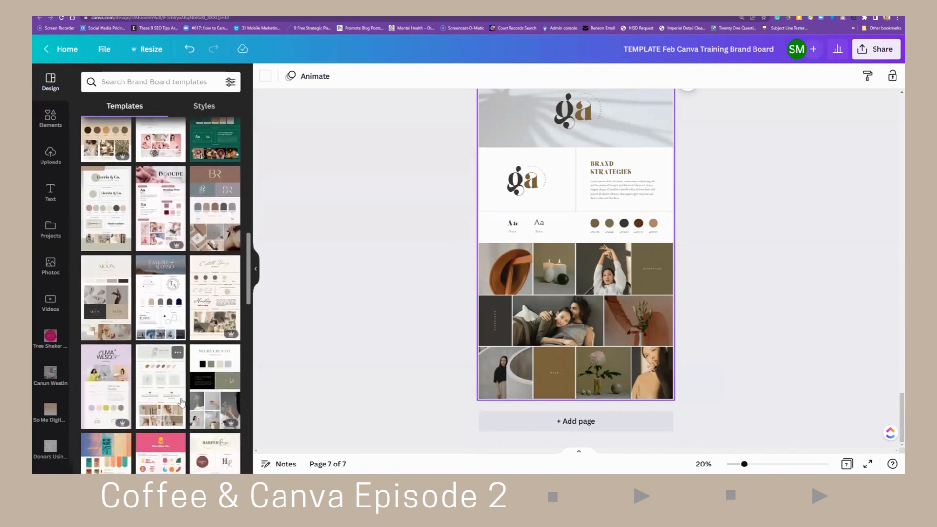
pyautogui.click(508, 286)
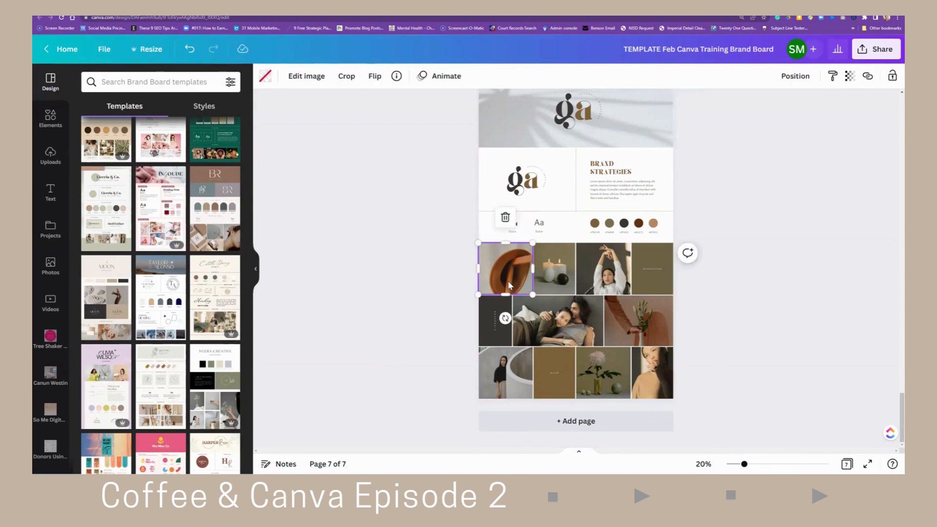
pyautogui.press('Delete')
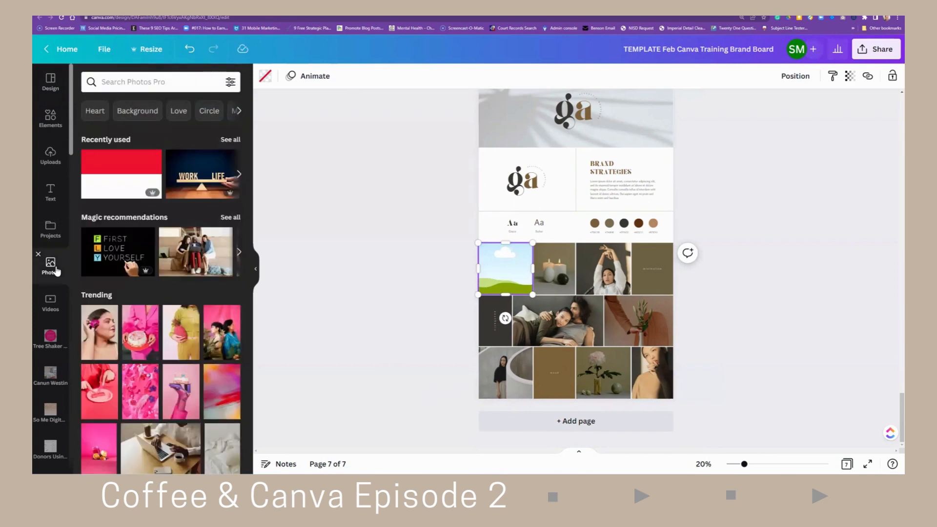
# - Search photos for Heart and place the pink bokeh hearts photo into the empty grid frame
pyautogui.click(93, 111)
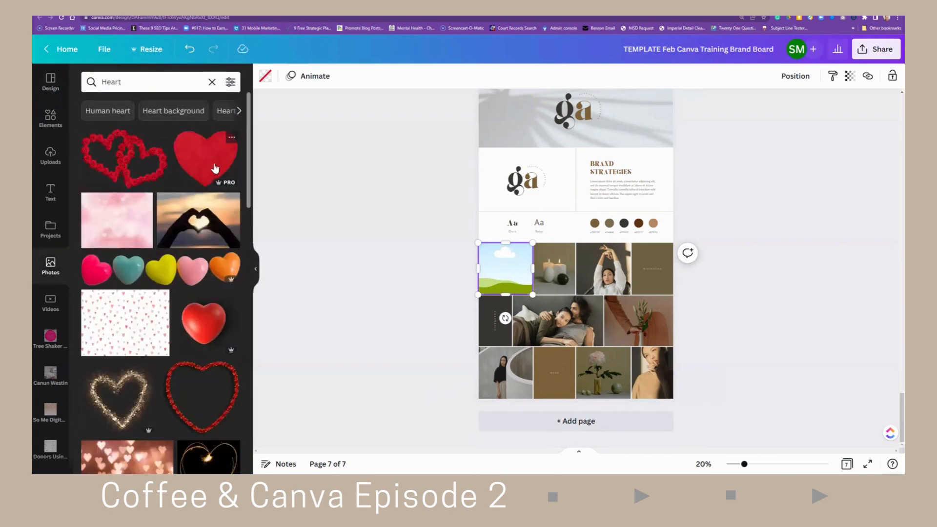
pyautogui.scroll(-3, 202, 352)
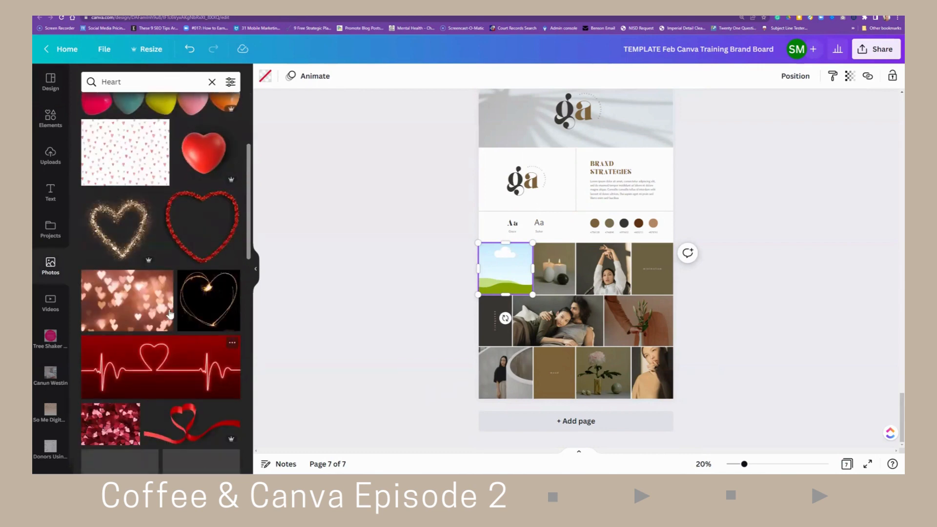
pyautogui.moveTo(170, 313); pyautogui.dragTo(496, 285)
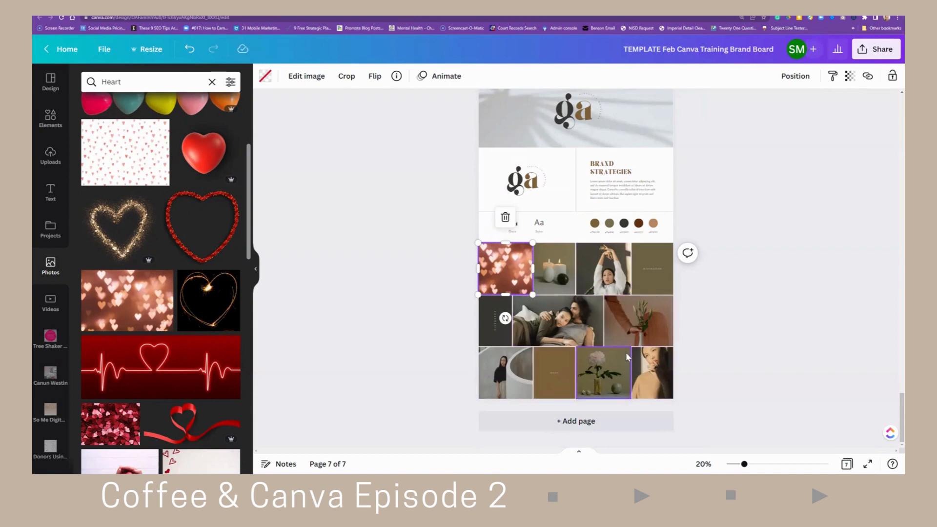
pyautogui.scroll(1, 626, 351)
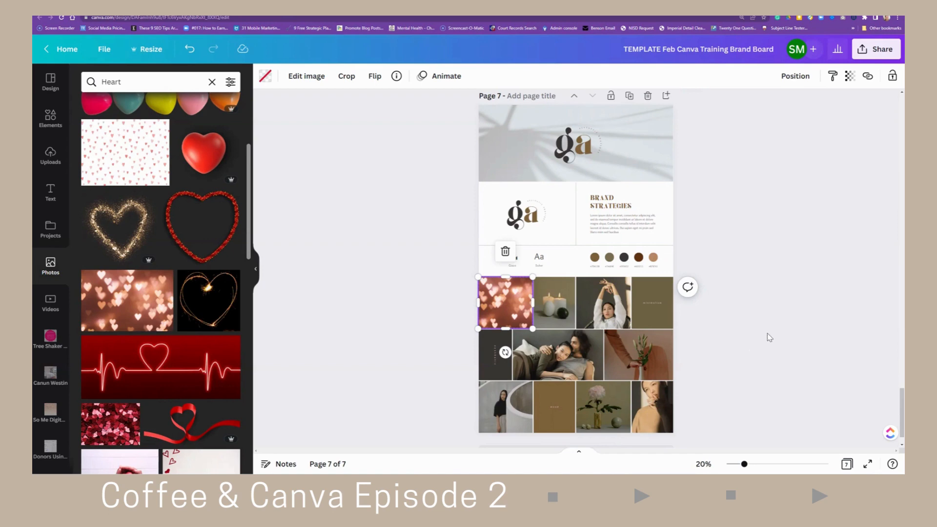
pyautogui.scroll(-1, 768, 336)
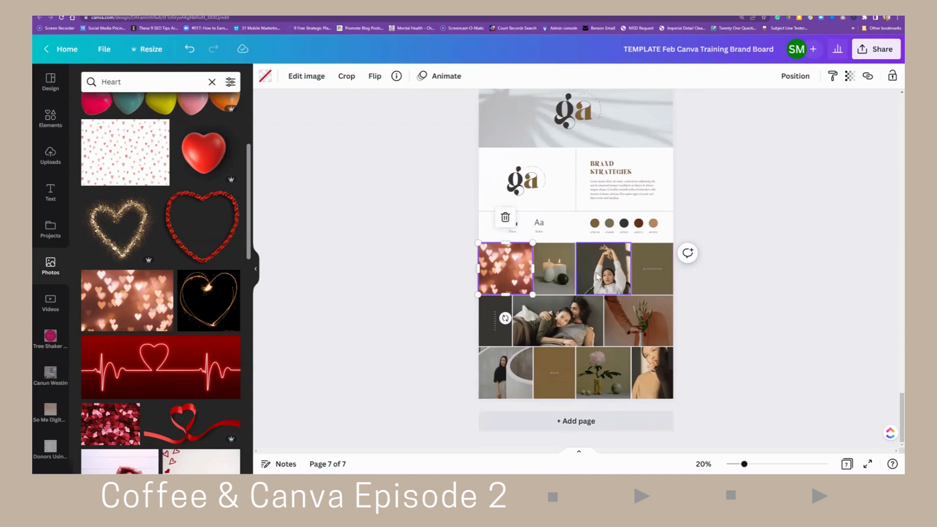
pyautogui.scroll(10, 795, 317)
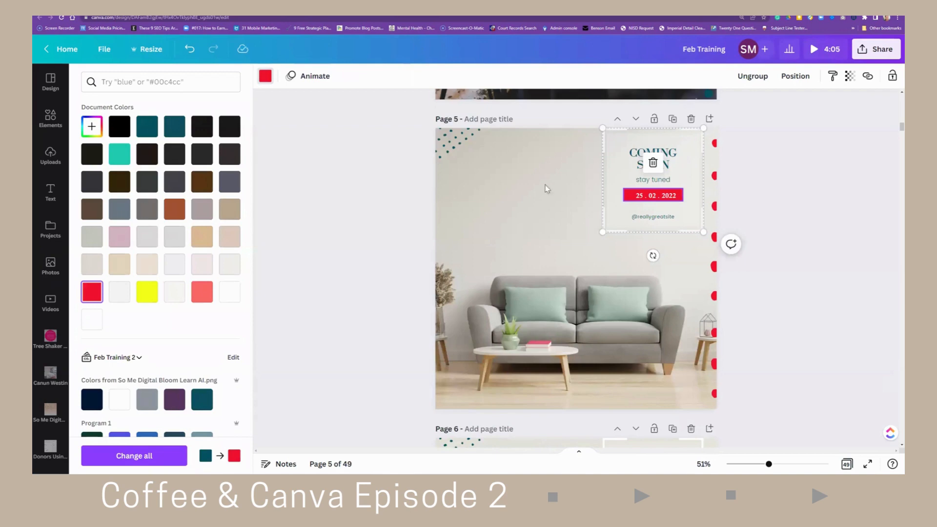
# - Open the page grid view and scroll through all pages of the Feb Training design
pyautogui.click(847, 464)
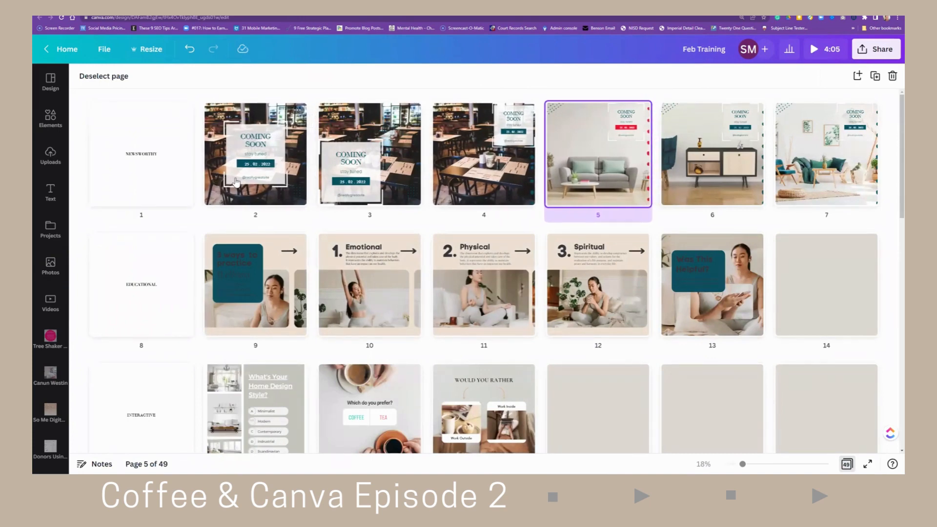
pyautogui.scroll(-2, 141, 278)
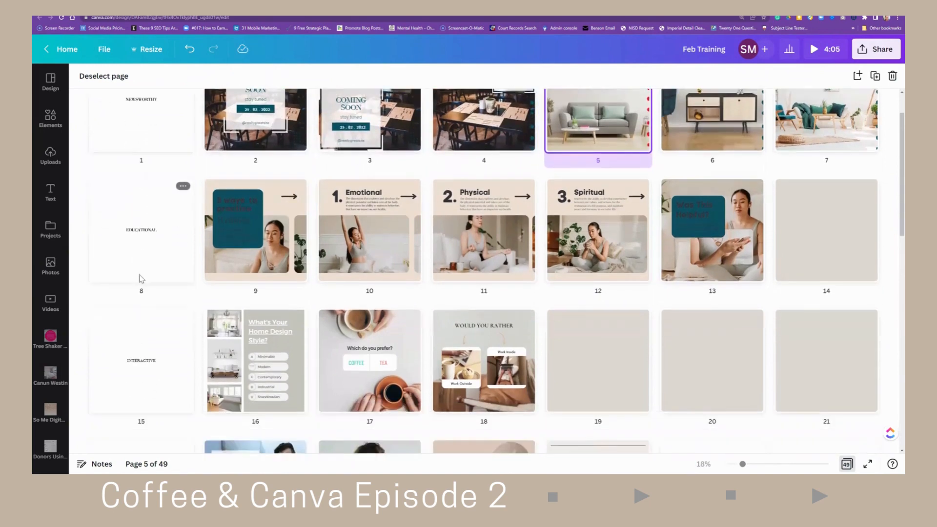
pyautogui.scroll(-4, 141, 279)
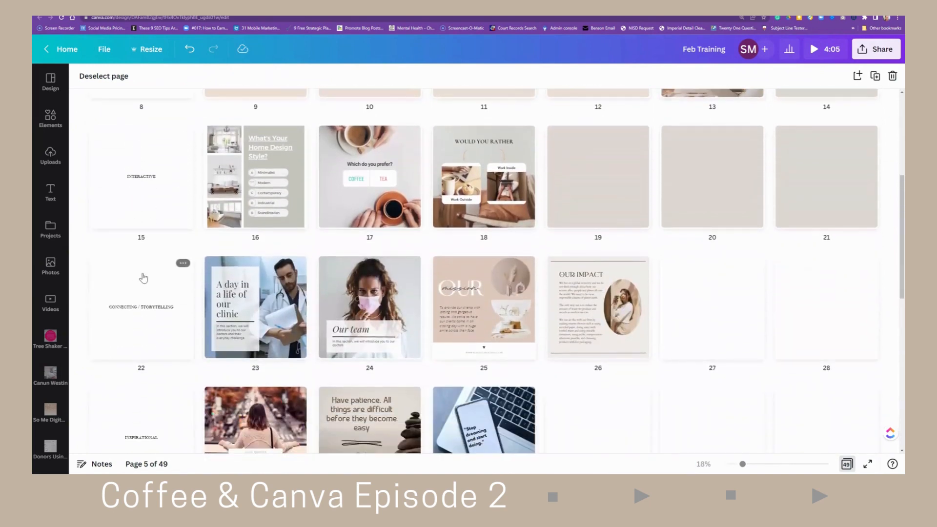
pyautogui.scroll(5, 405, 283)
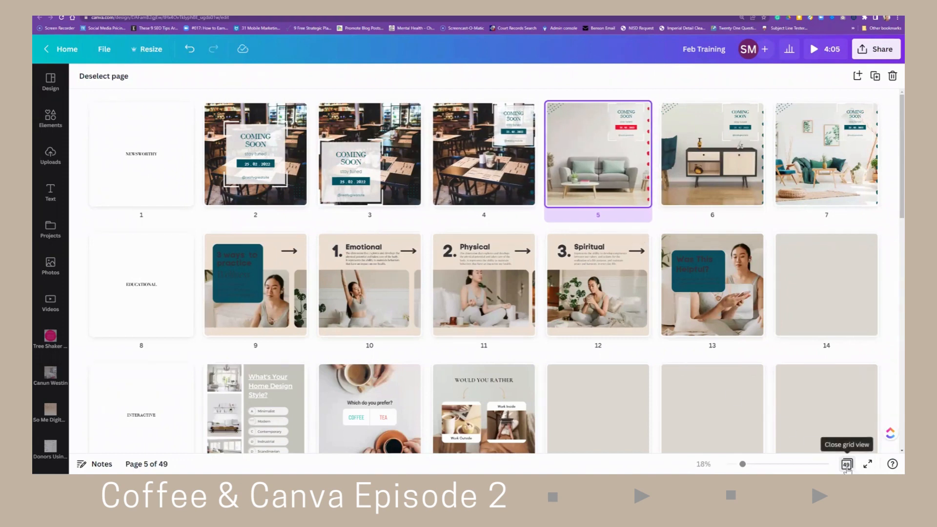
pyautogui.scroll(-5, 771, 401)
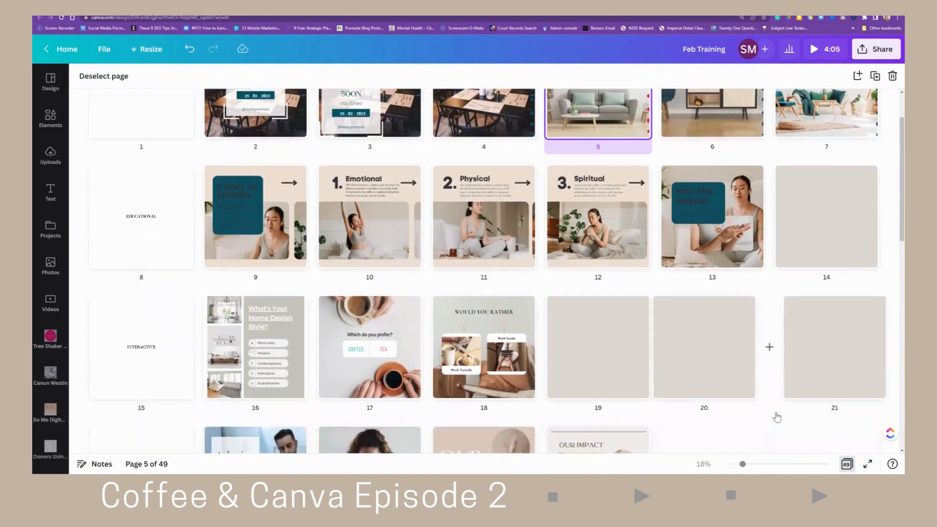
pyautogui.scroll(-6, 777, 418)
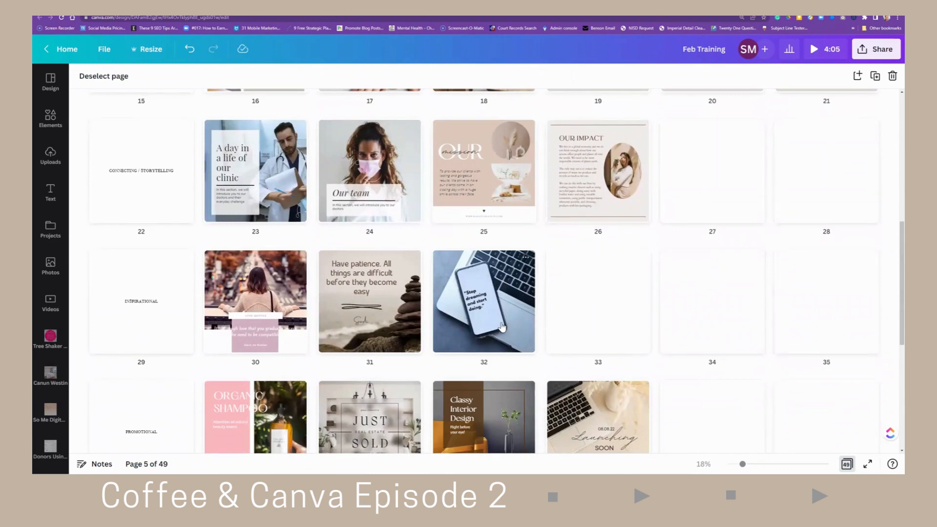
pyautogui.scroll(-3, 503, 327)
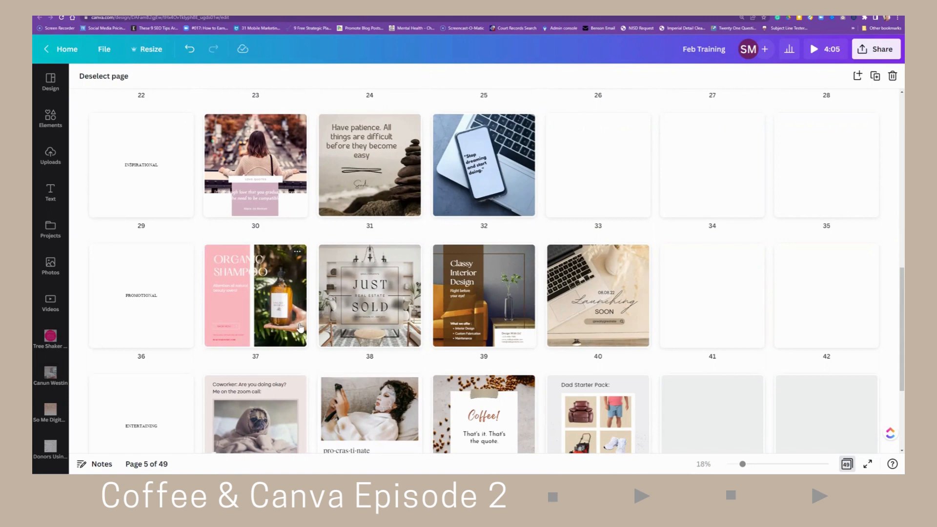
pyautogui.scroll(-2, 317, 328)
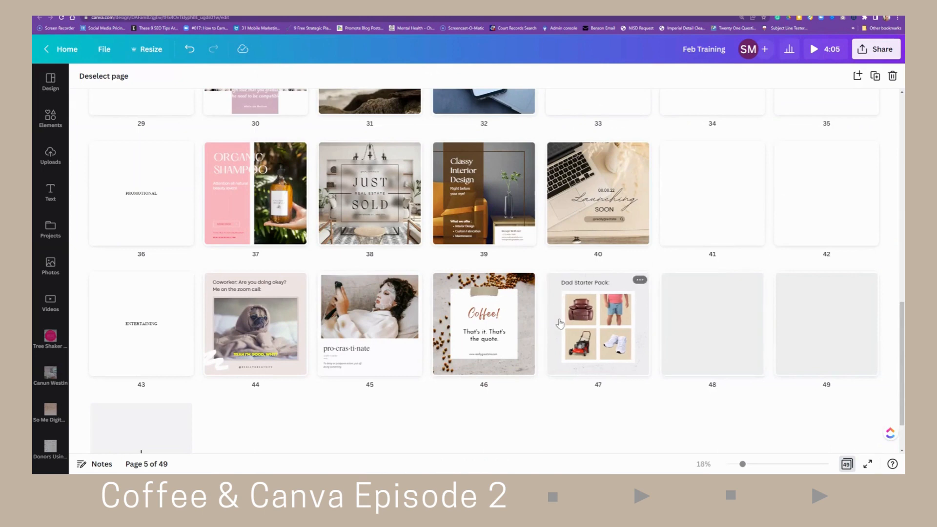
# - Open the coffee quote page 46 and inspect its tape graphic before returning to the page grid
pyautogui.scroll(1, 578, 325)
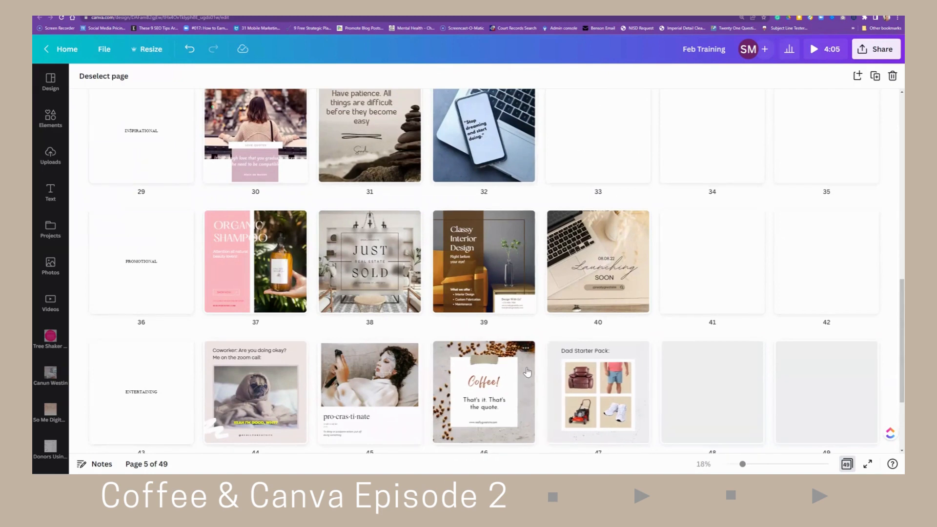
pyautogui.doubleClick(480, 366)
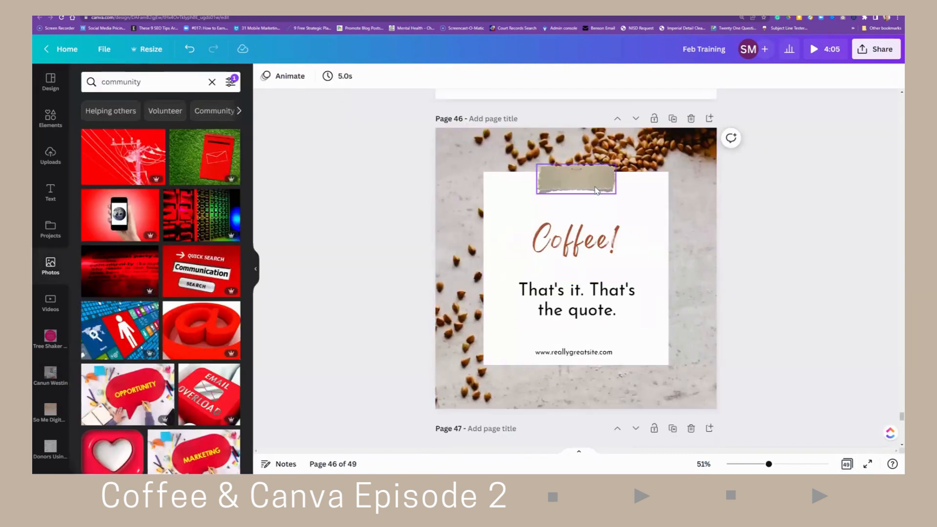
pyautogui.click(596, 190)
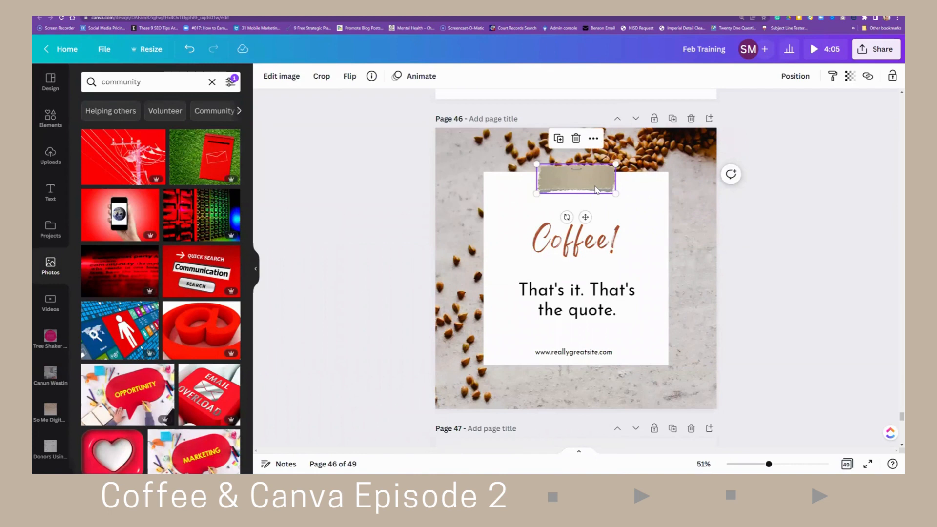
pyautogui.scroll(12, 595, 190)
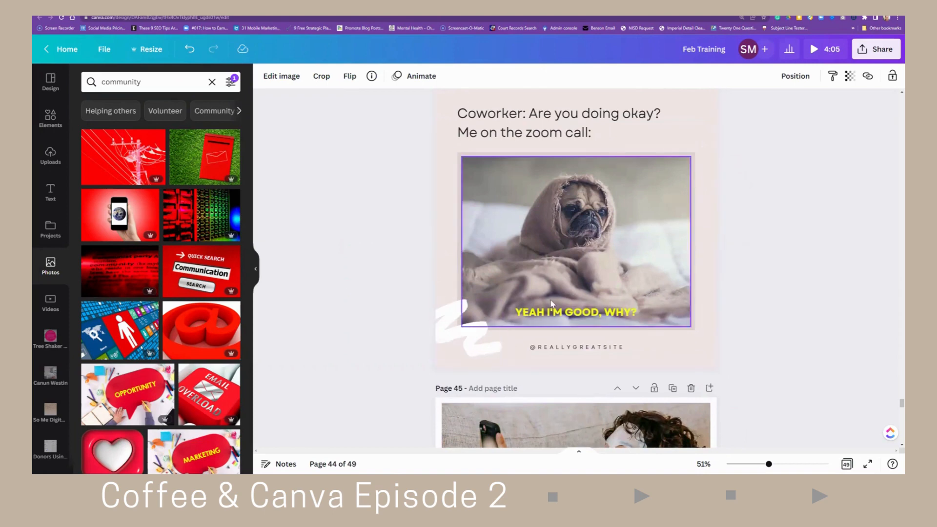
pyautogui.scroll(15, 550, 301)
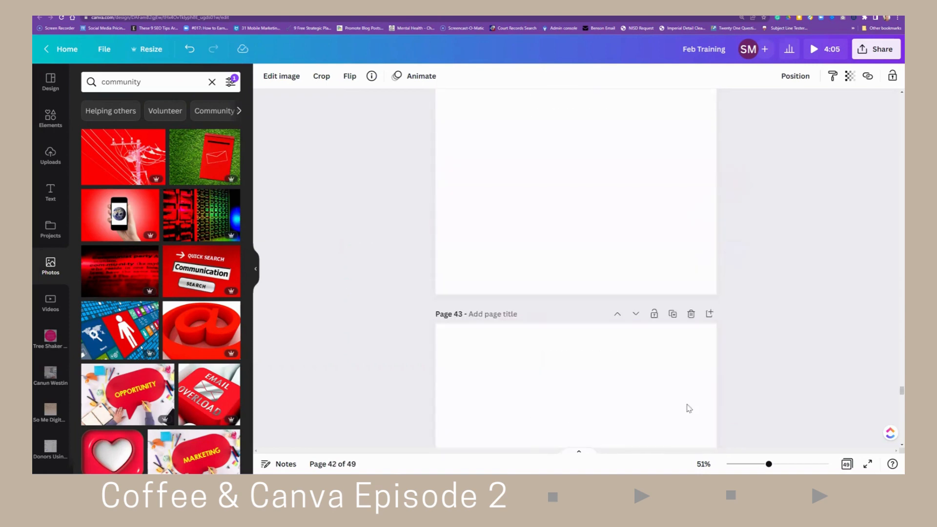
pyautogui.click(847, 464)
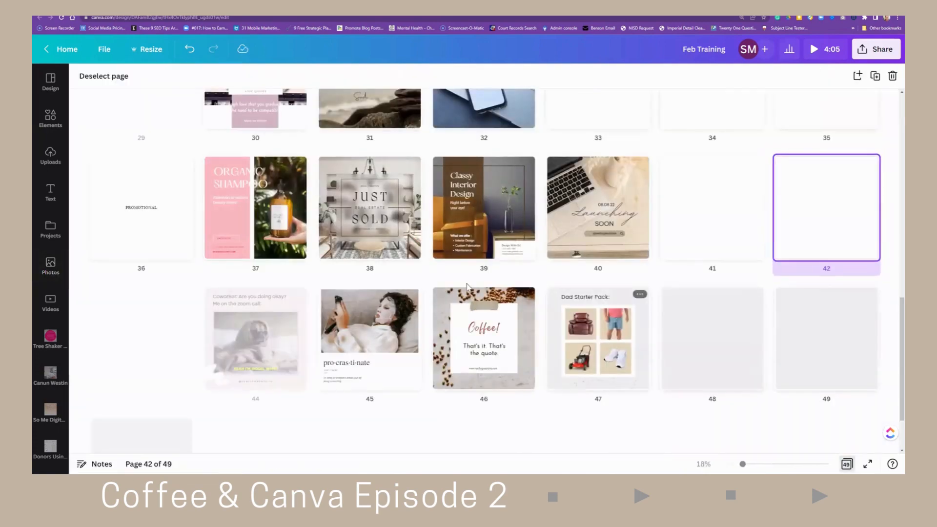
# - Open page 6 and copy the teal dotted graphic from its top-left corner
pyautogui.scroll(5, 446, 274)
pyautogui.scroll(8, 446, 277)
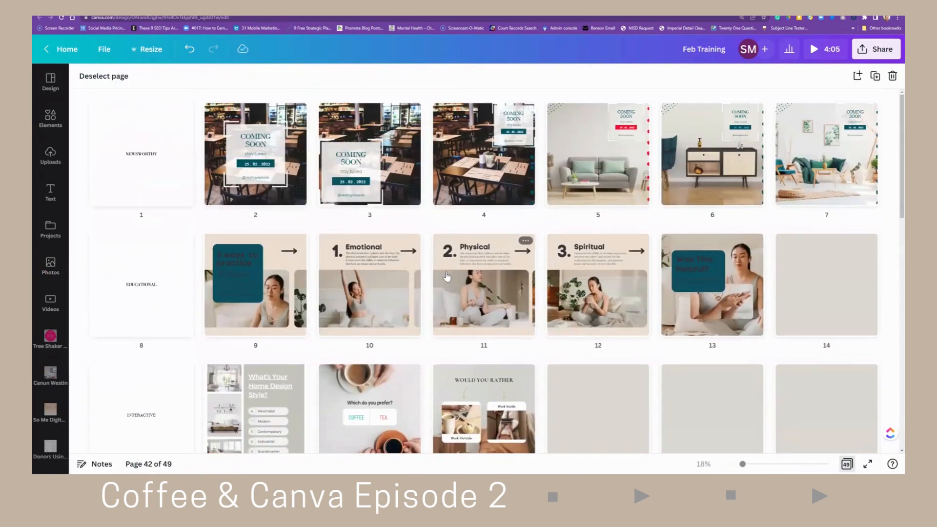
pyautogui.doubleClick(731, 175)
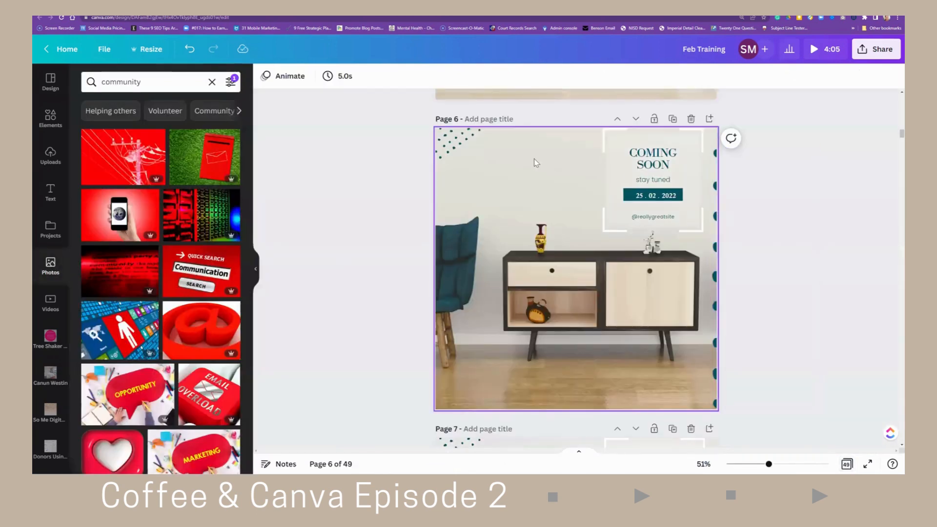
pyautogui.click(443, 142)
pyautogui.rightClick(448, 141)
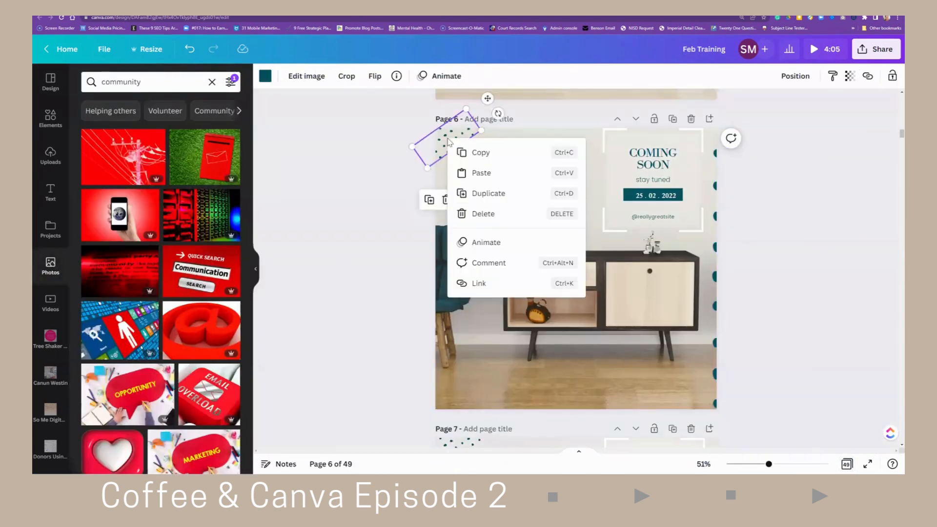
pyautogui.click(474, 153)
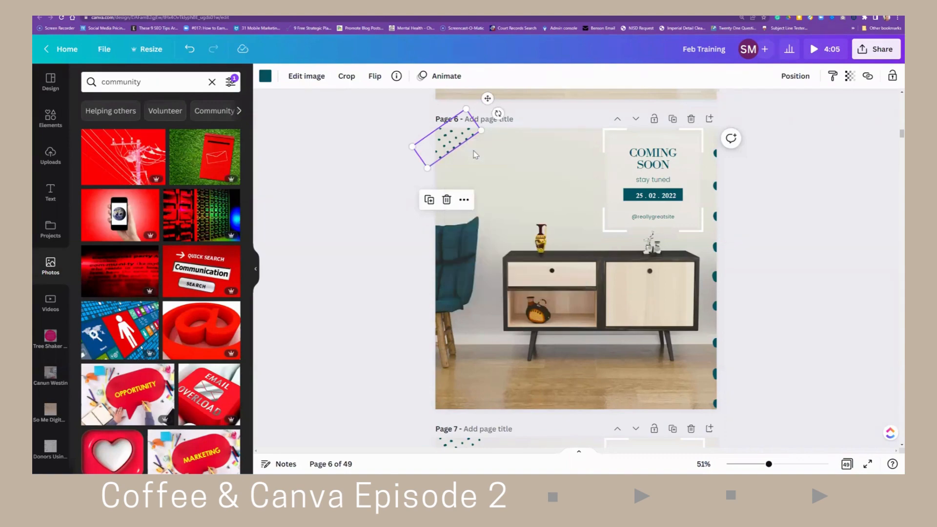
# - Open the pug meme page 44 and delete the white scribble graphic near its lower-left corner
pyautogui.click(847, 465)
pyautogui.scroll(-6, 510, 285)
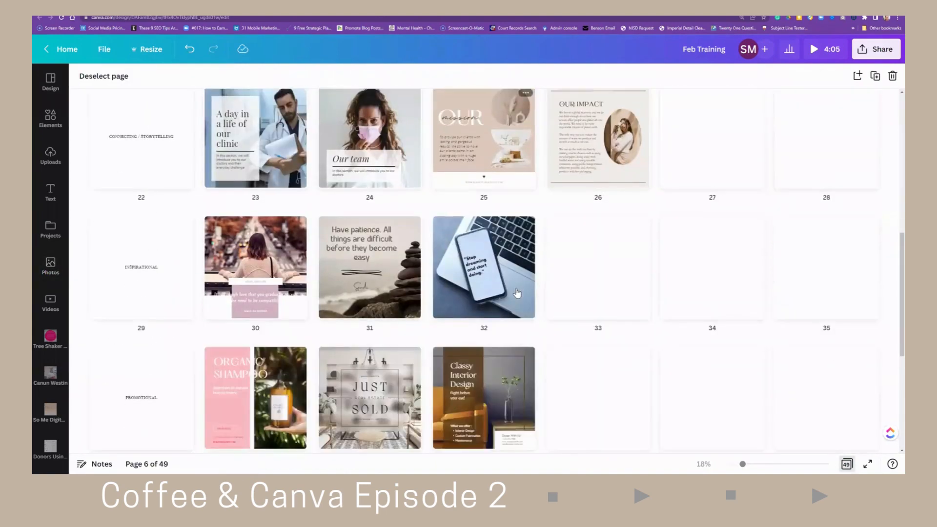
pyautogui.scroll(-5, 518, 293)
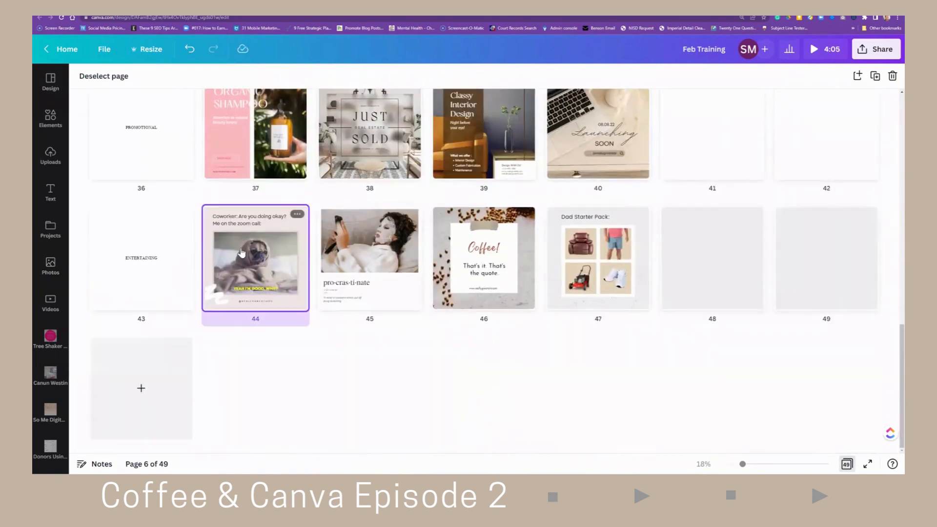
pyautogui.doubleClick(241, 251)
pyautogui.click(457, 367)
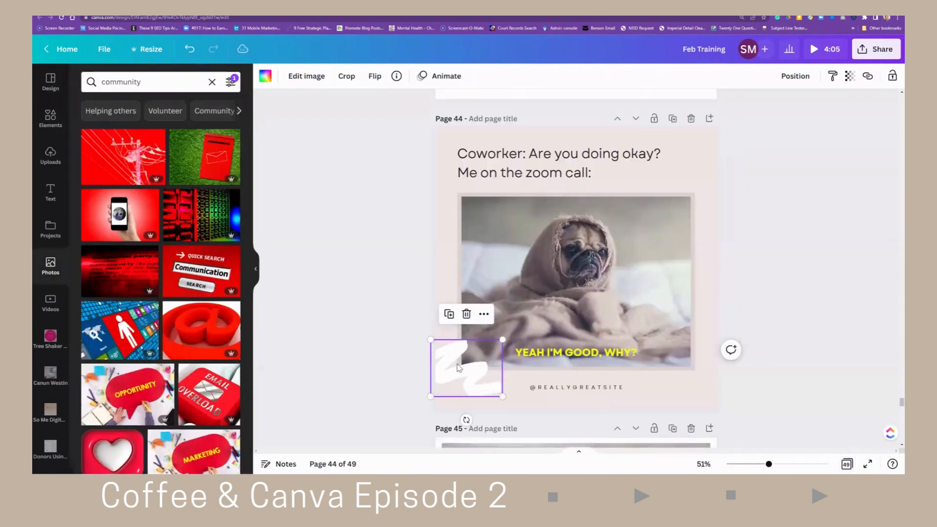
pyautogui.press('Delete')
# - Paste the teal dotted graphic onto page 44's top-left corner and place a duplicate at its bottom-right corner
pyautogui.click(459, 373)
pyautogui.rightClick(457, 395)
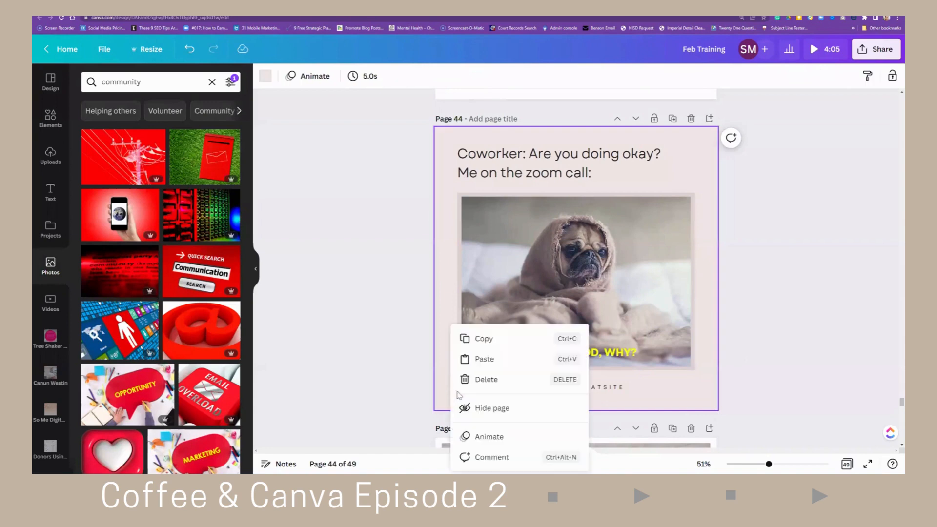
pyautogui.click(483, 359)
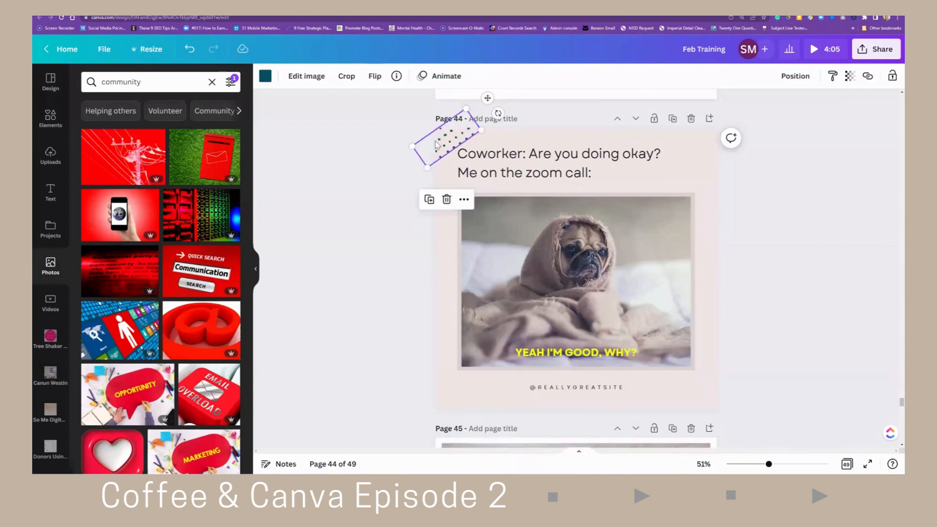
pyautogui.click(429, 200)
pyautogui.moveTo(433, 141); pyautogui.dragTo(693, 395)
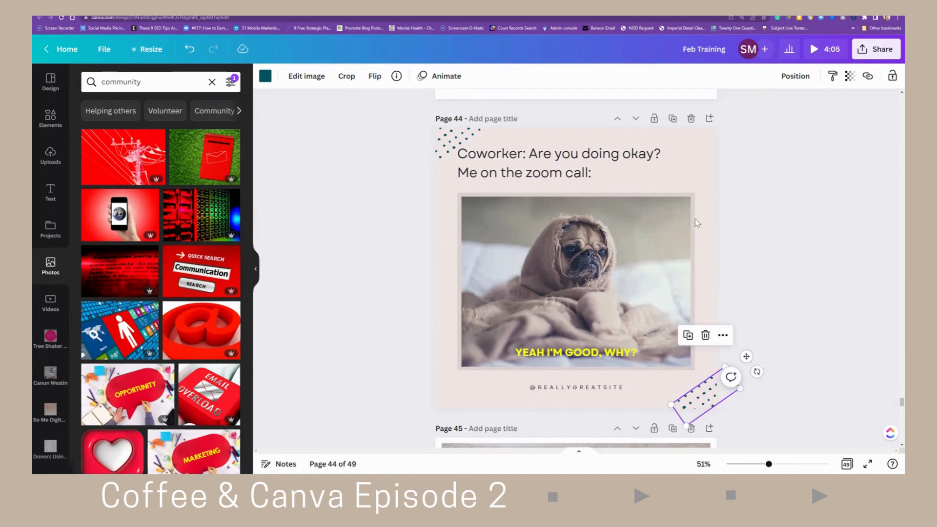
# - Review all pages of the design in the page grid
pyautogui.scroll(2, 697, 224)
pyautogui.click(847, 464)
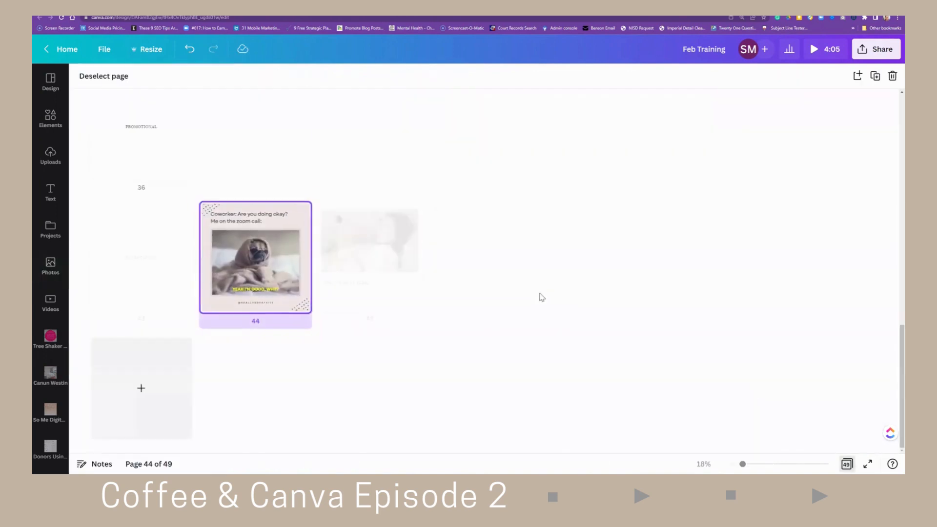
pyautogui.scroll(2, 587, 216)
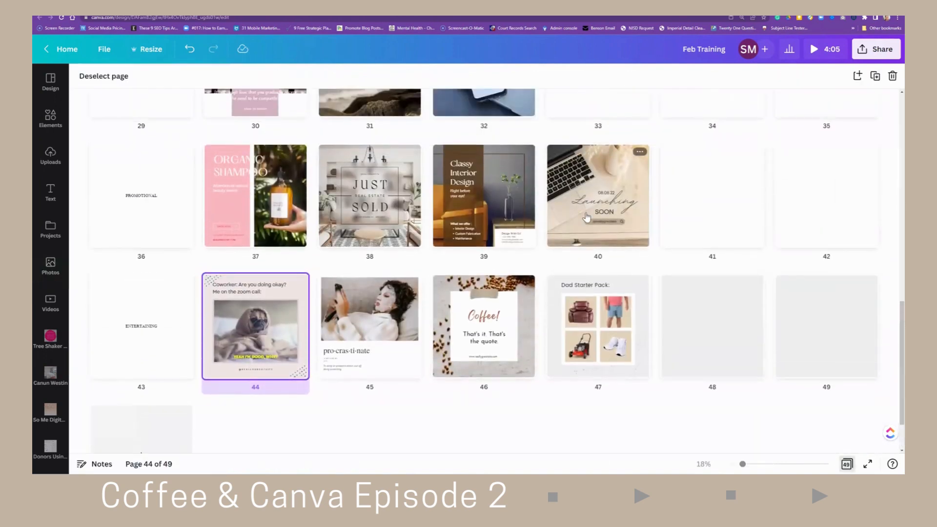
pyautogui.scroll(4, 587, 218)
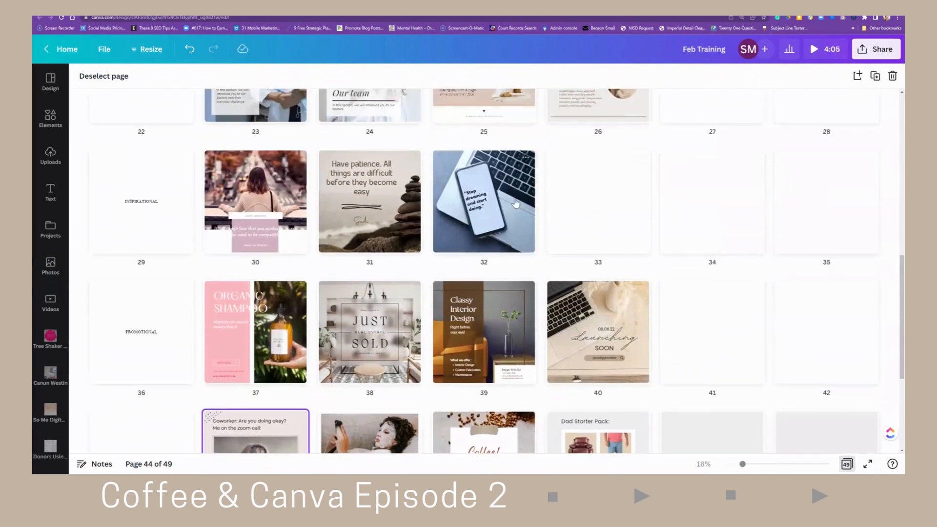
pyautogui.scroll(5, 516, 204)
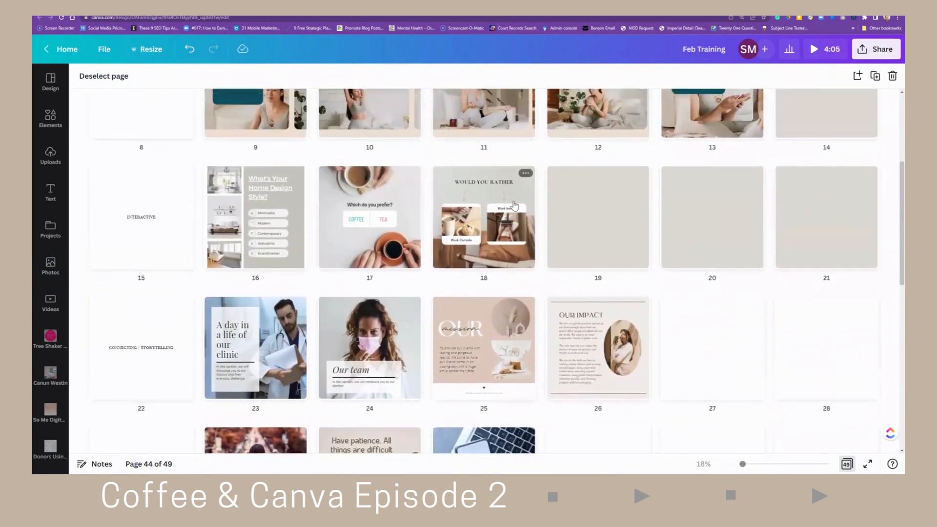
pyautogui.scroll(1, 514, 205)
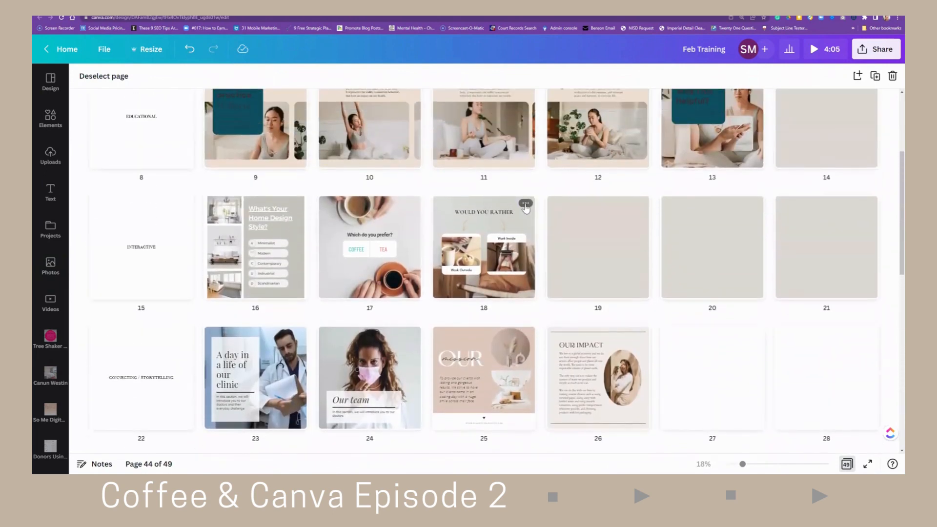
pyautogui.scroll(3, 514, 205)
pyautogui.scroll(2, 642, 200)
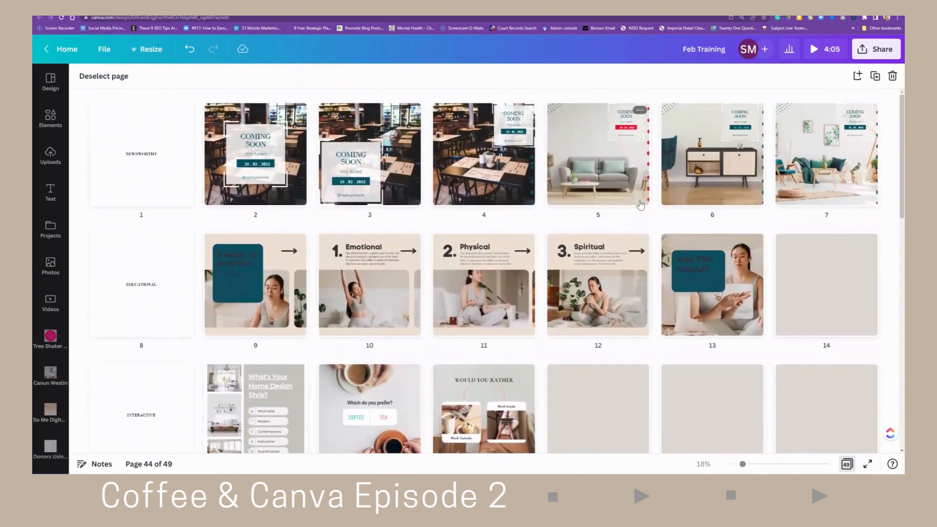
pyautogui.moveTo(655, 183)
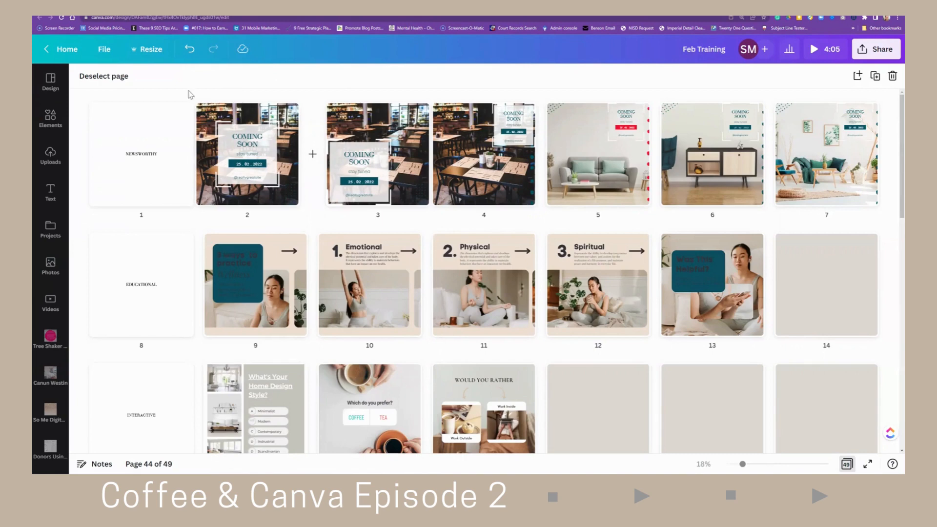
# - Make a copy of the Feb Training design and dismiss the rewards pop-up
pyautogui.click(104, 51)
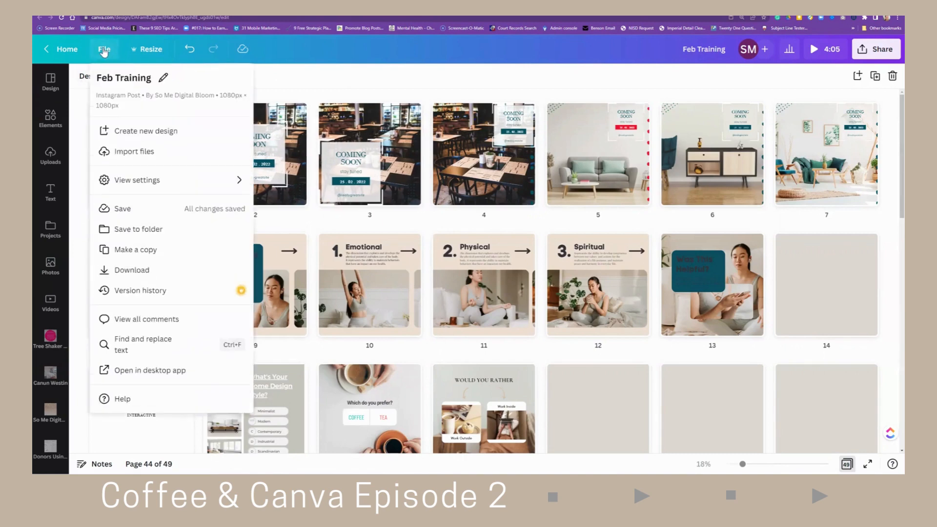
pyautogui.click(140, 251)
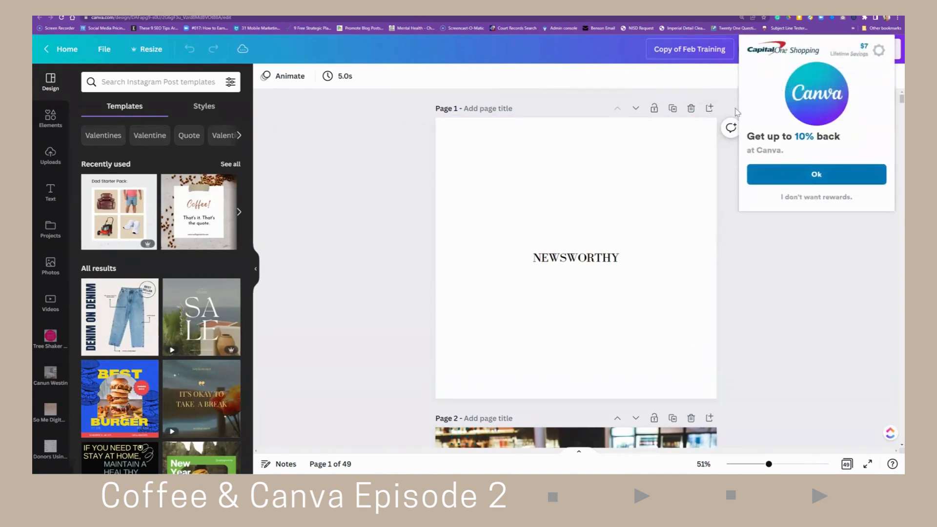
pyautogui.click(810, 199)
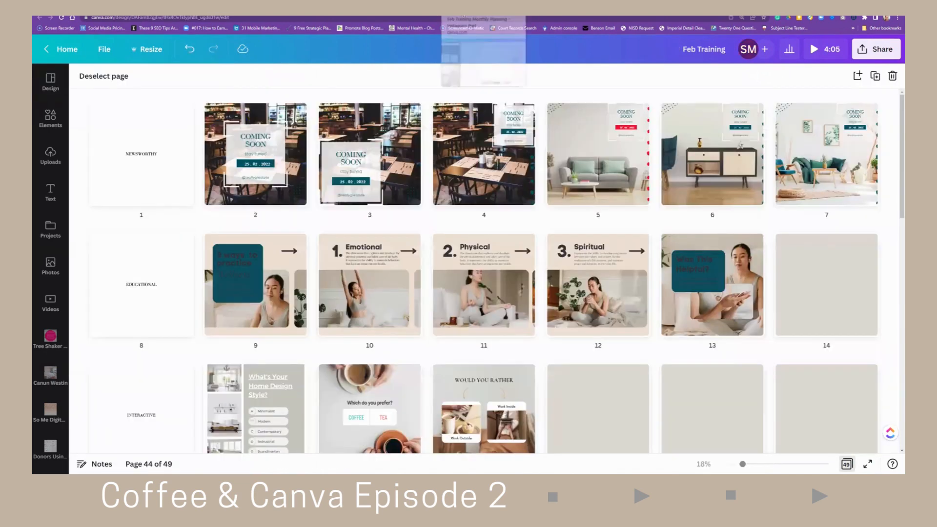
# - In the Feb Training Monthly Planning design, duplicate the page 2 Coming Soon post and move the copy to position 10
pyautogui.click(476, 6)
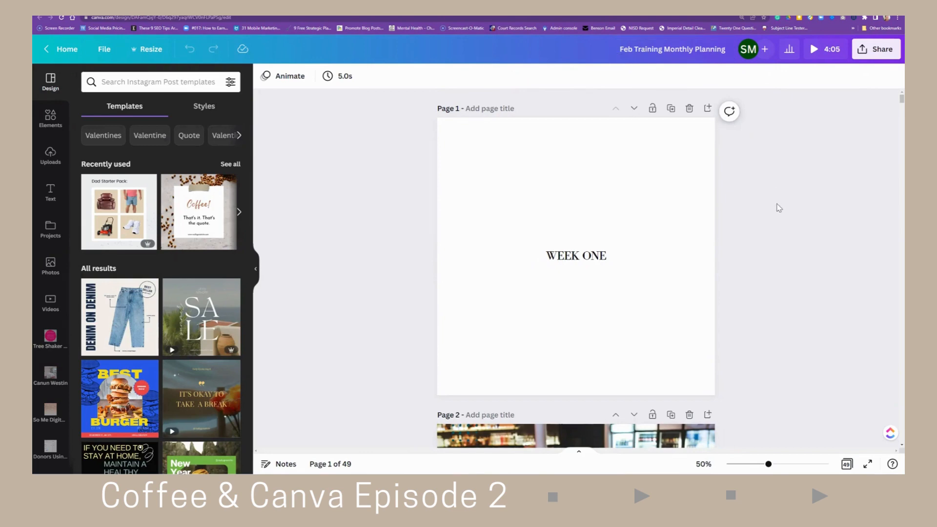
pyautogui.click(847, 464)
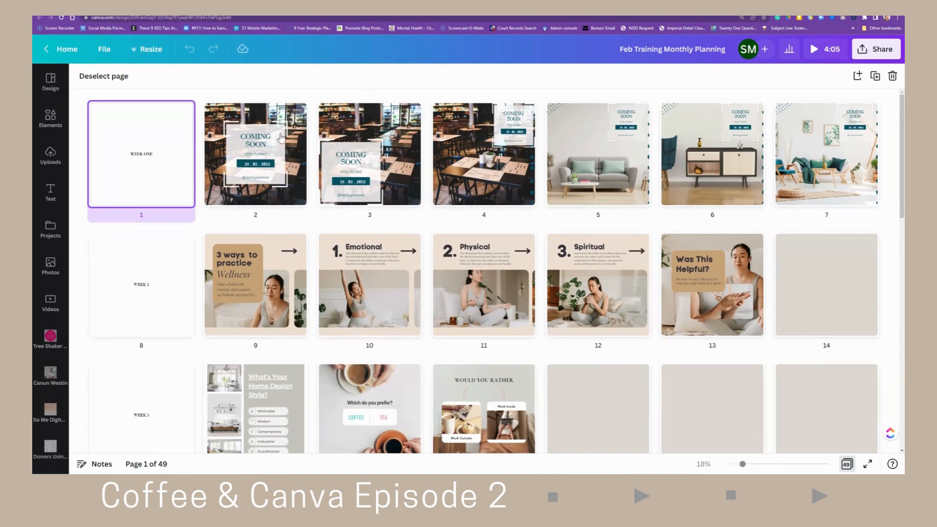
pyautogui.moveTo(268, 144); pyautogui.dragTo(795, 270)
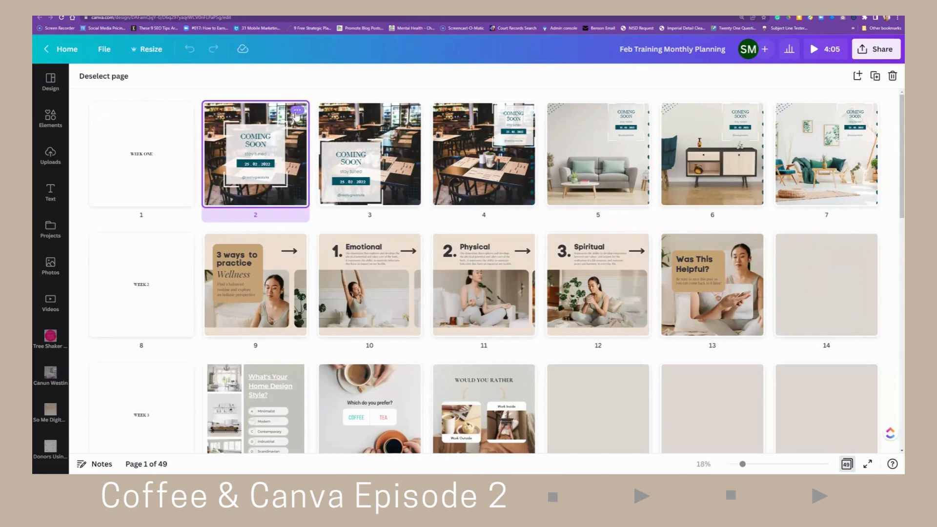
pyautogui.click(297, 110)
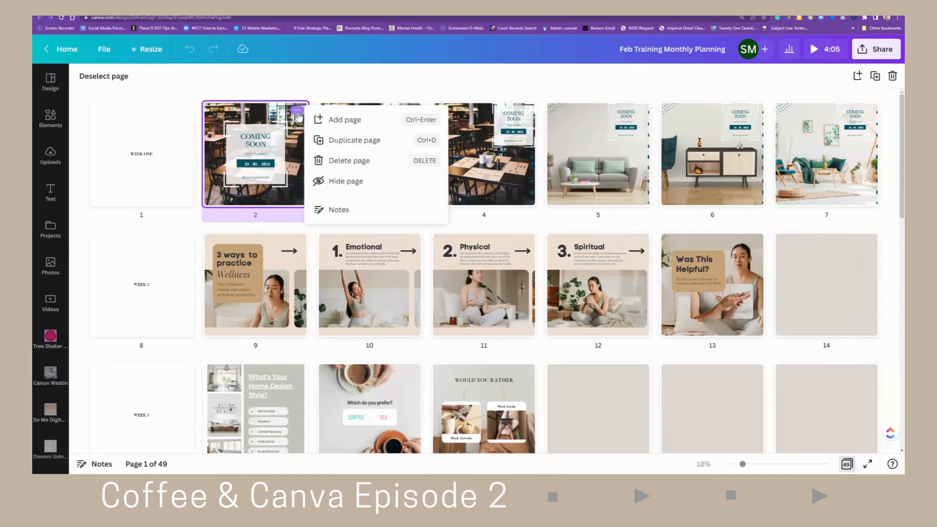
pyautogui.click(340, 143)
pyautogui.moveTo(391, 138); pyautogui.dragTo(432, 260)
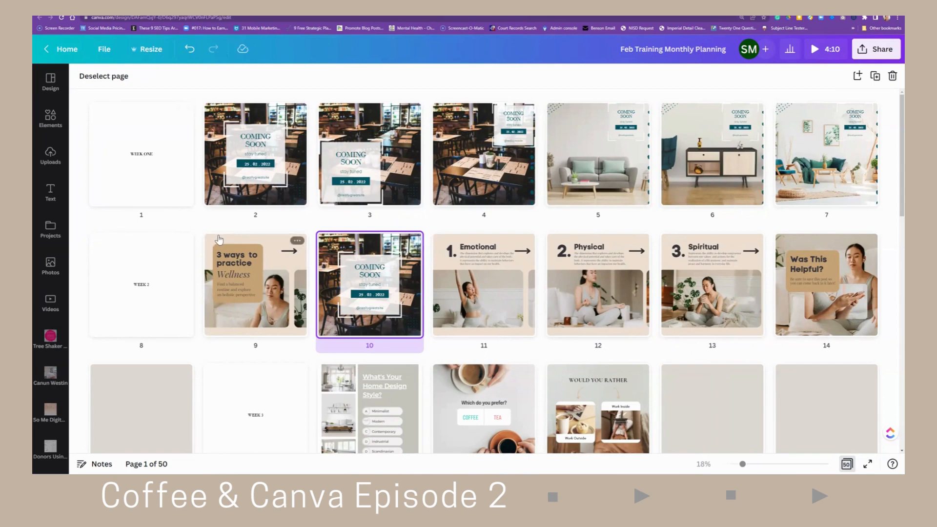
# - Move the Spiritual page and the Our Mission page into the Week 3 row as pages 19 and 20
pyautogui.scroll(-2, 217, 241)
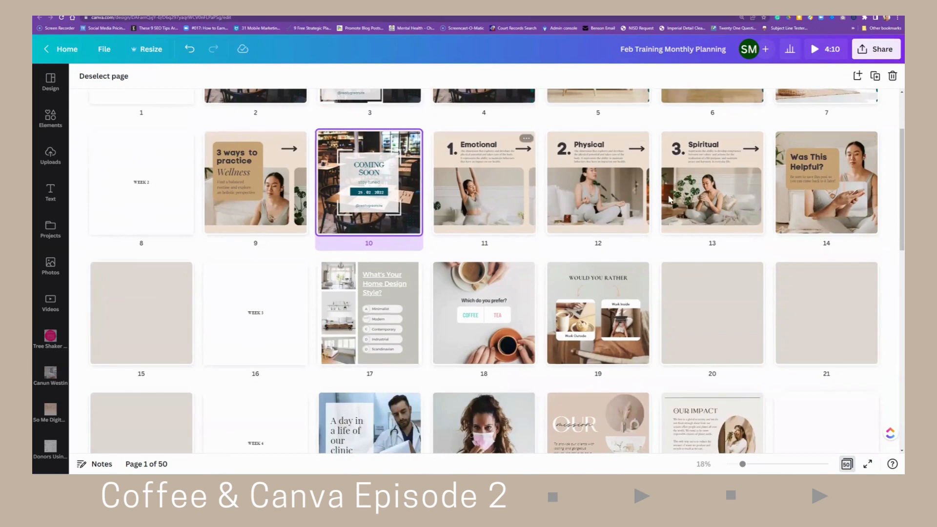
pyautogui.moveTo(707, 194); pyautogui.dragTo(670, 301)
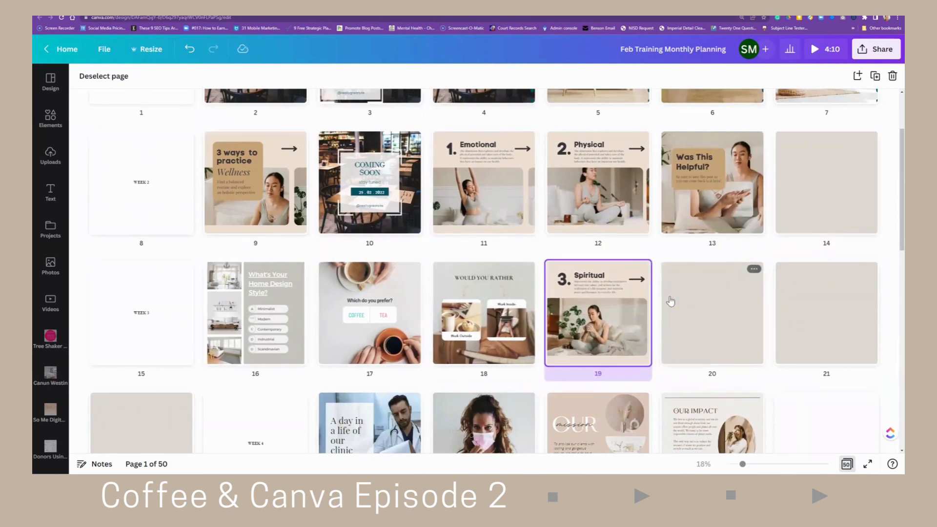
pyautogui.scroll(-3, 459, 323)
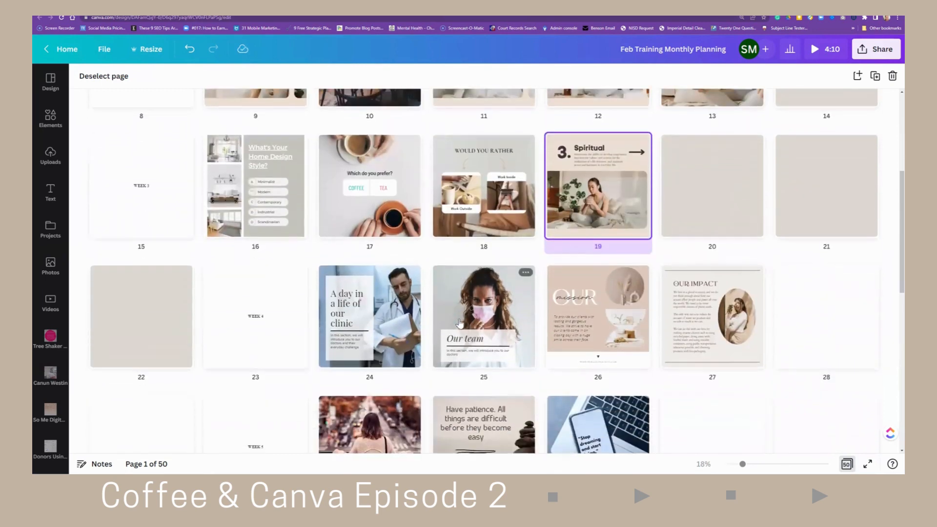
pyautogui.moveTo(591, 319); pyautogui.dragTo(653, 207)
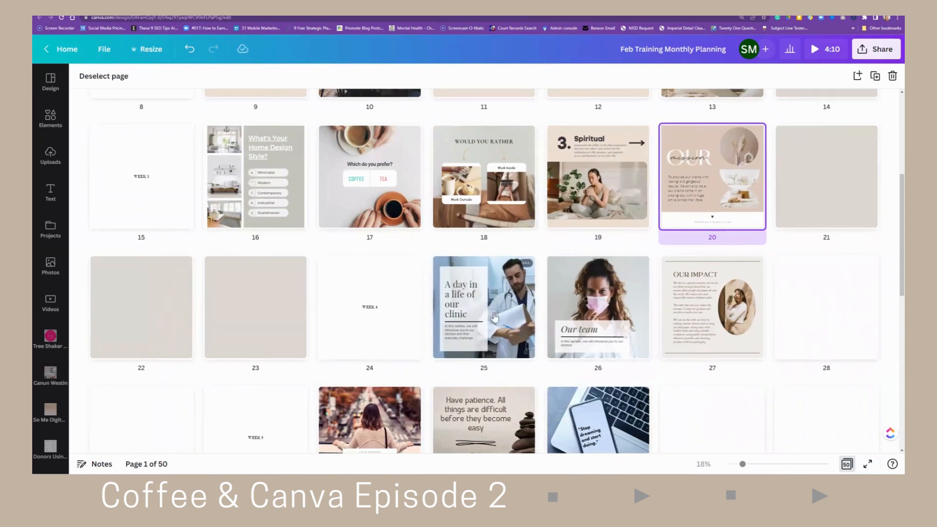
# - Move the two blank pages ahead of the Week 4 page down into the next row so Week 4 starts row 22
pyautogui.moveTo(255, 314); pyautogui.dragTo(650, 391)
pyautogui.moveTo(161, 273); pyautogui.dragTo(441, 349)
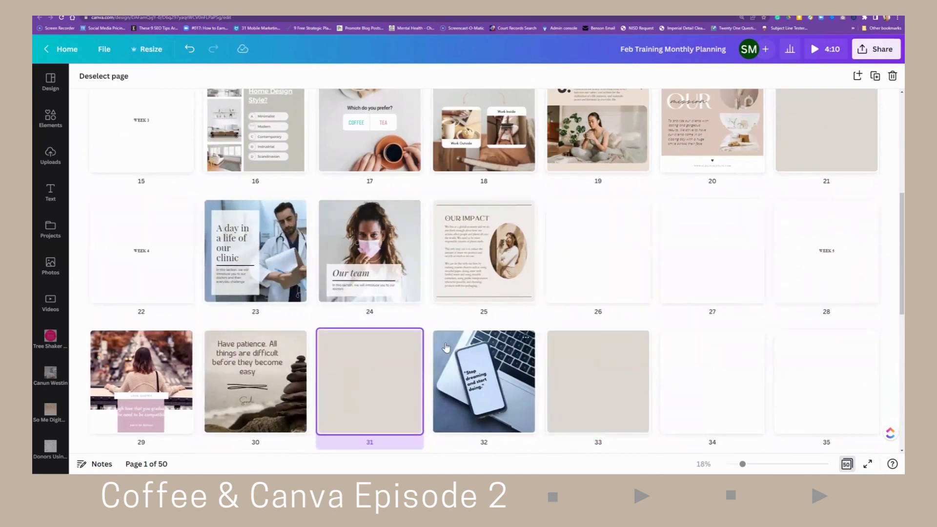
pyautogui.scroll(2, 612, 282)
pyautogui.scroll(3, 612, 281)
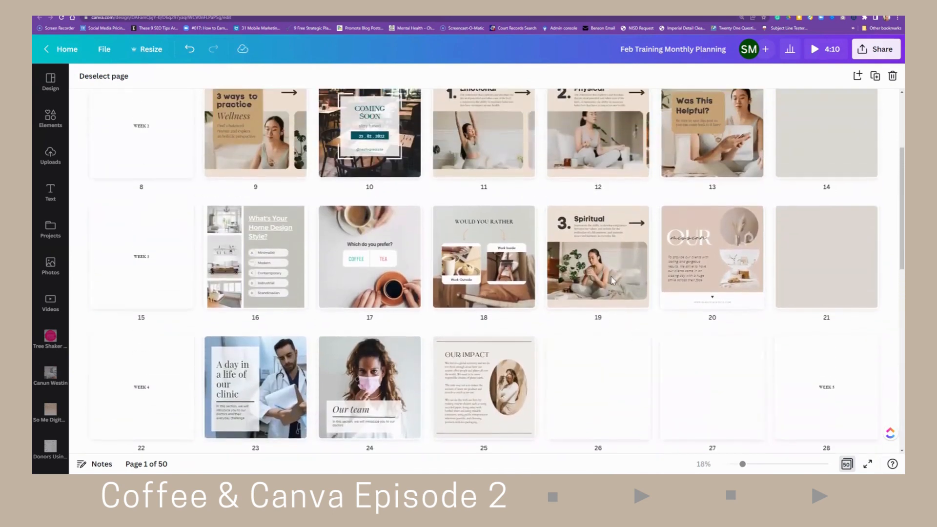
pyautogui.scroll(-5, 583, 272)
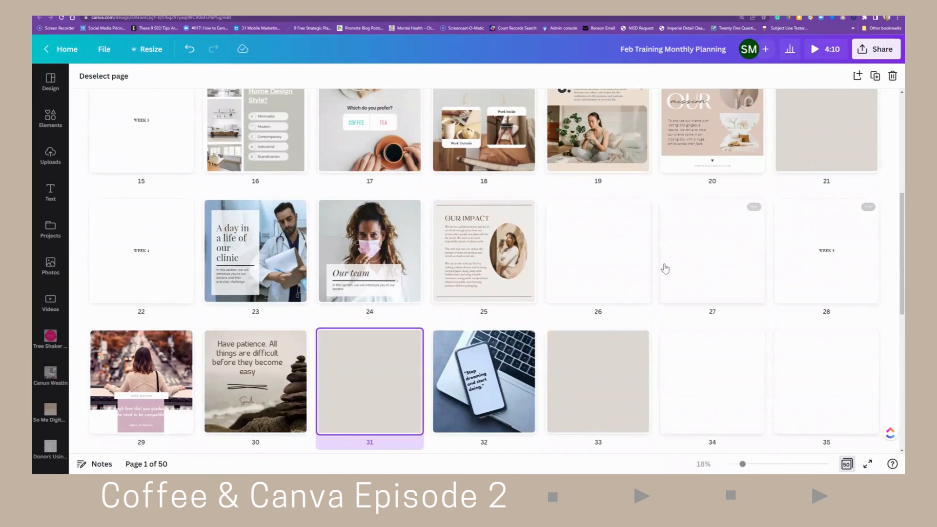
# - Add a blank page after page 27 so the Week 5 page begins the row at page 29
pyautogui.click(655, 252)
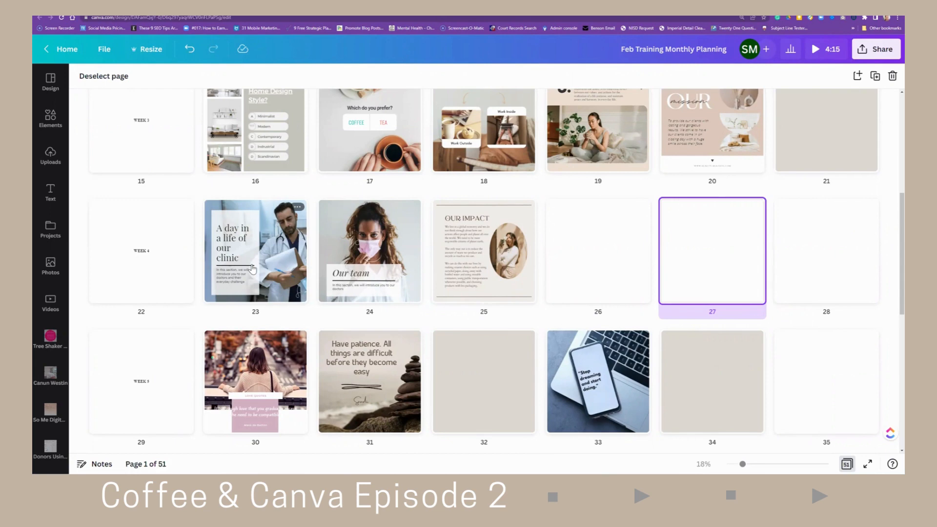
pyautogui.scroll(-5, 252, 268)
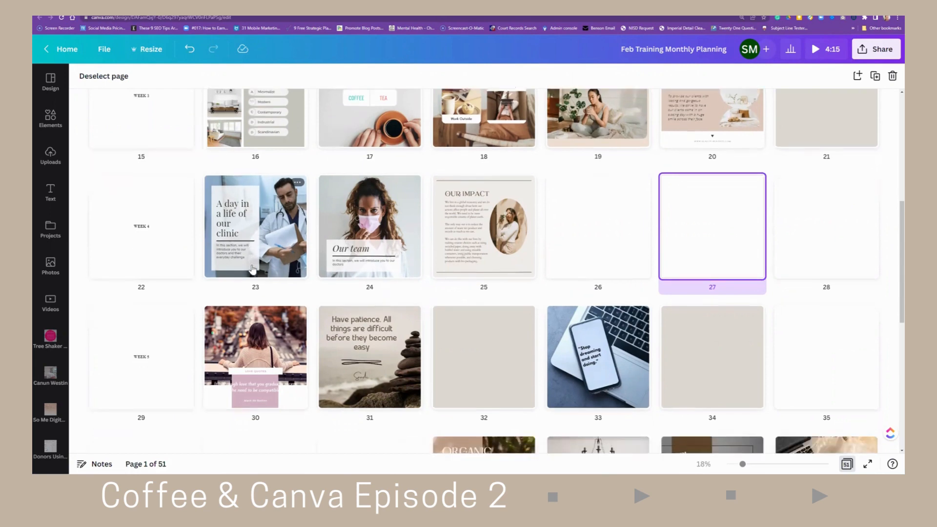
pyautogui.scroll(-6, 253, 268)
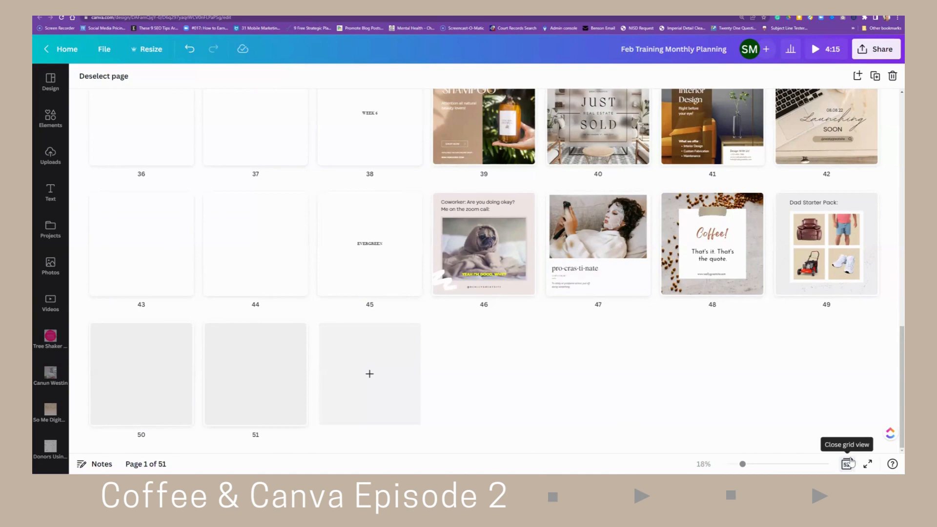
pyautogui.scroll(7, 272, 289)
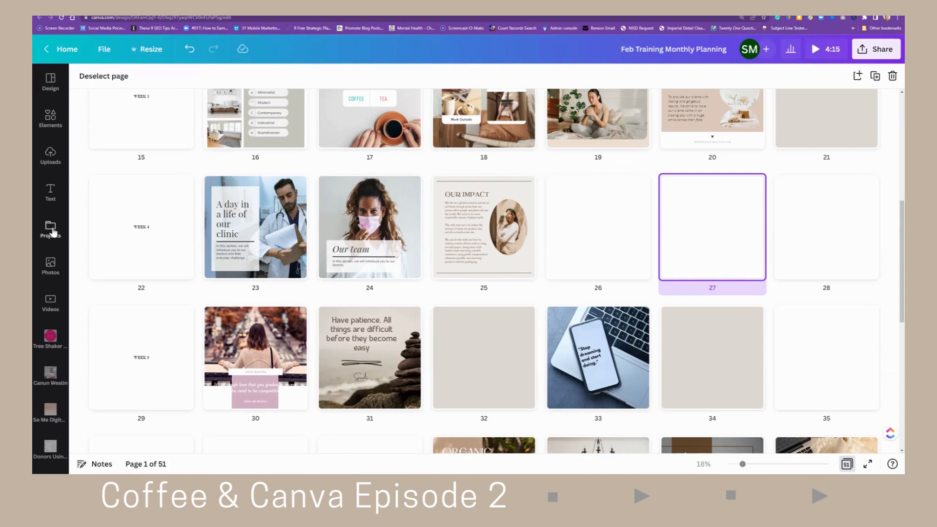
pyautogui.scroll(2, 85, 293)
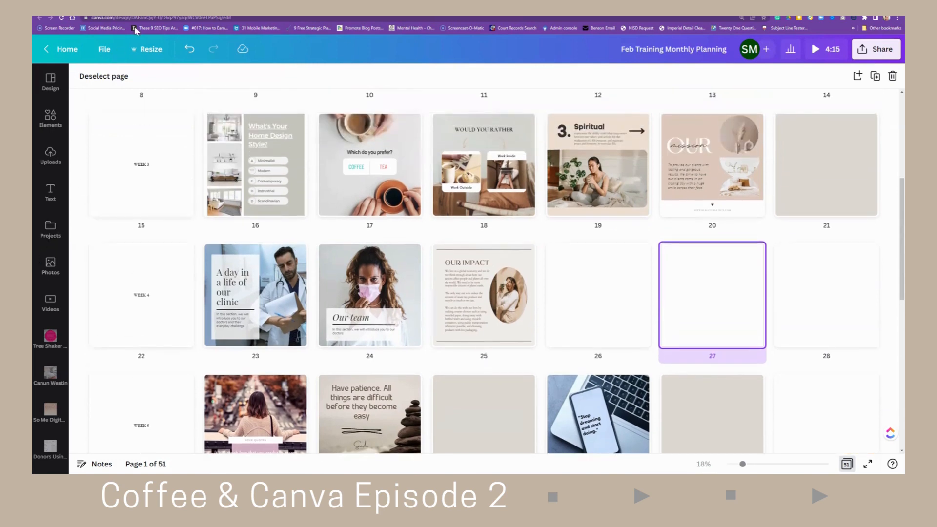
# - Browse the Canva home, Projects and Brand pages in another tab, then return to the design
pyautogui.click(142, 12)
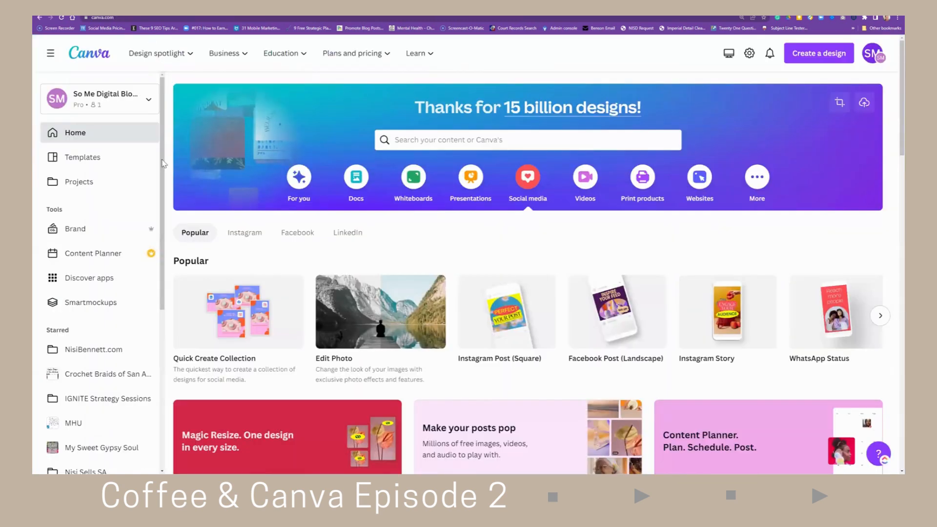
pyautogui.click(87, 189)
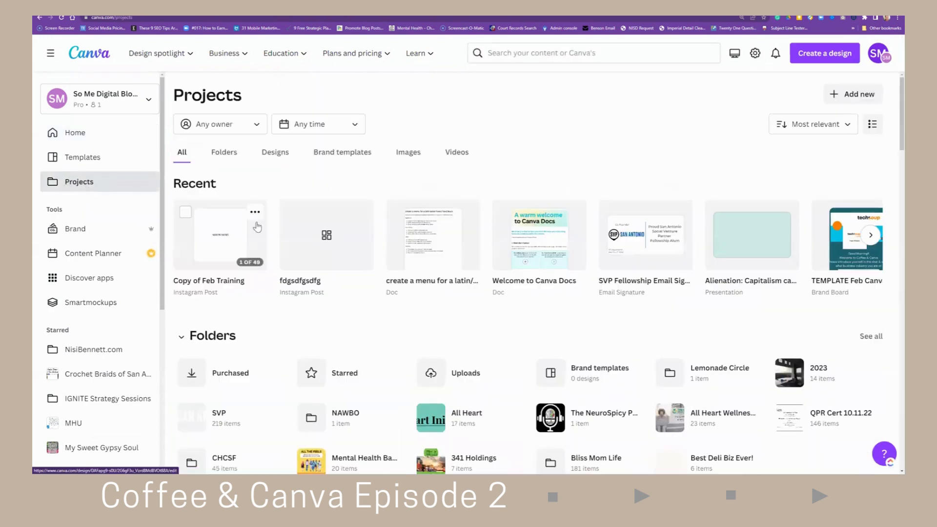
pyautogui.scroll(-3, 324, 325)
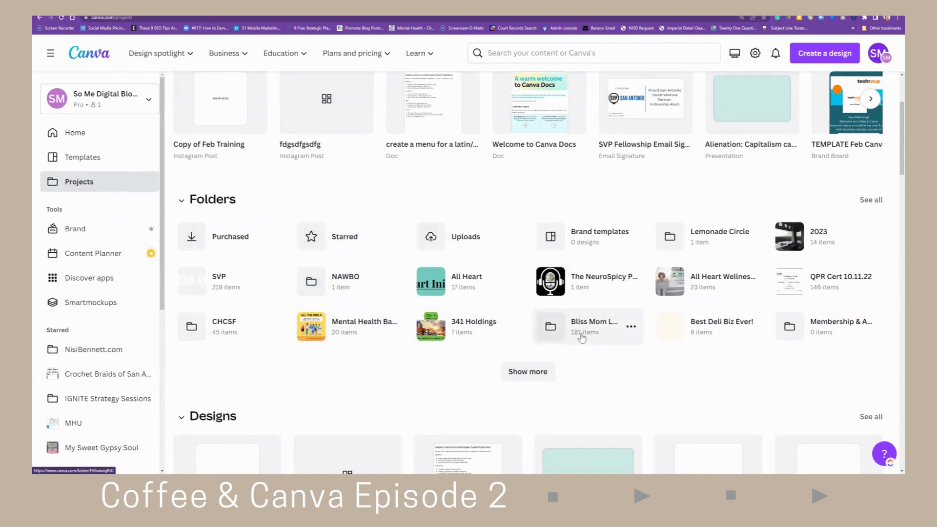
pyautogui.scroll(-3, 582, 342)
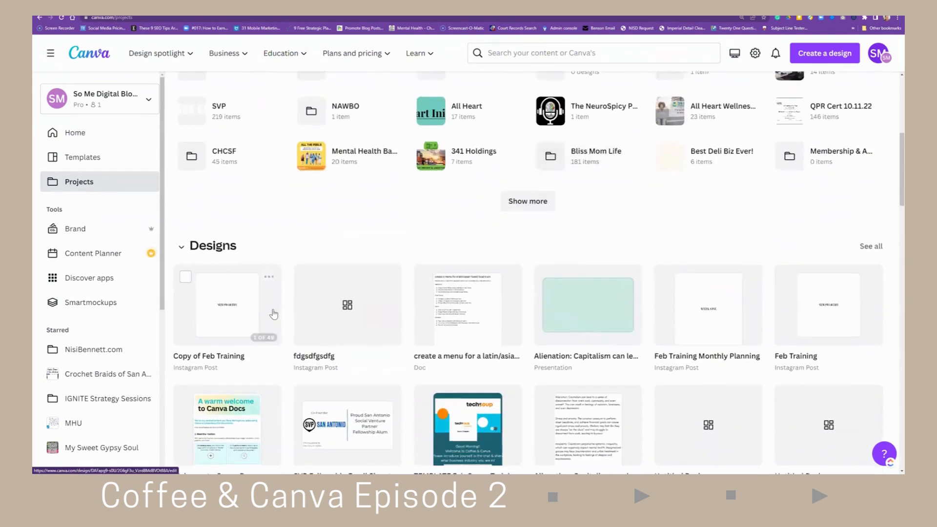
pyautogui.scroll(3, 308, 309)
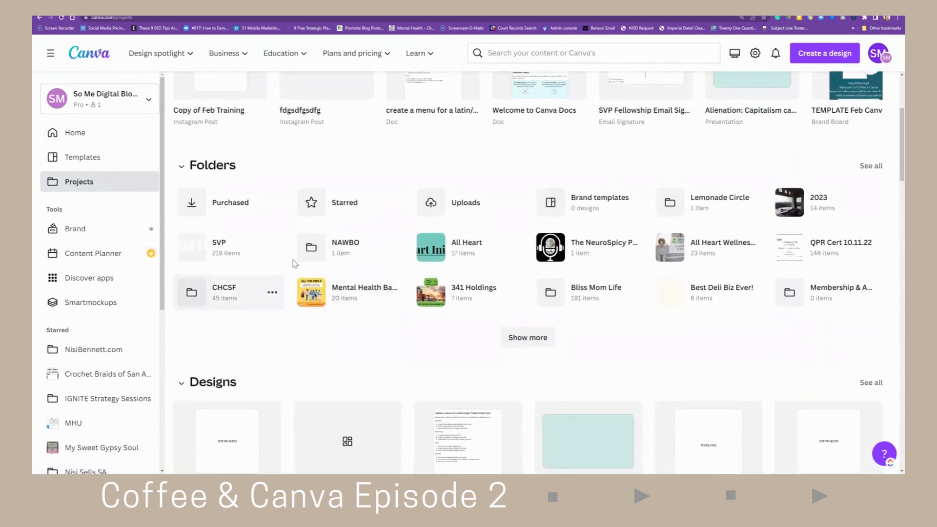
pyautogui.scroll(3, 349, 315)
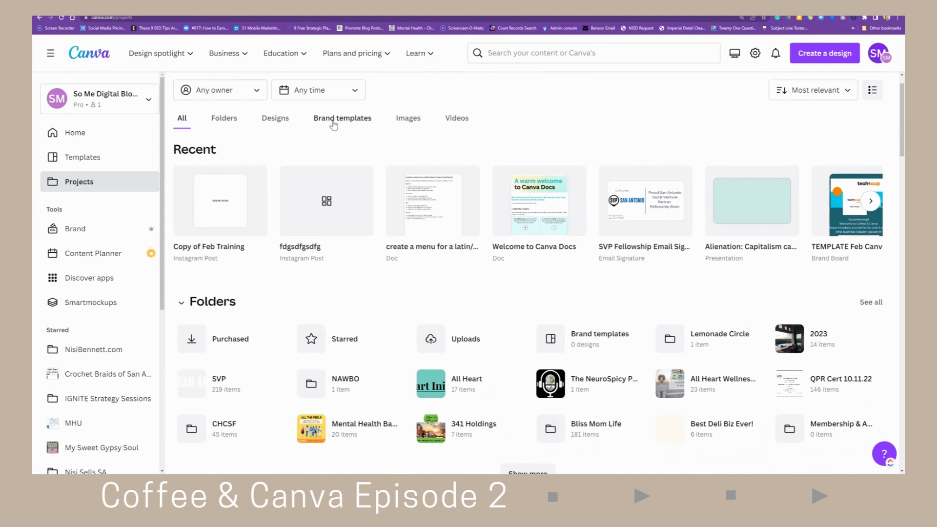
pyautogui.click(93, 236)
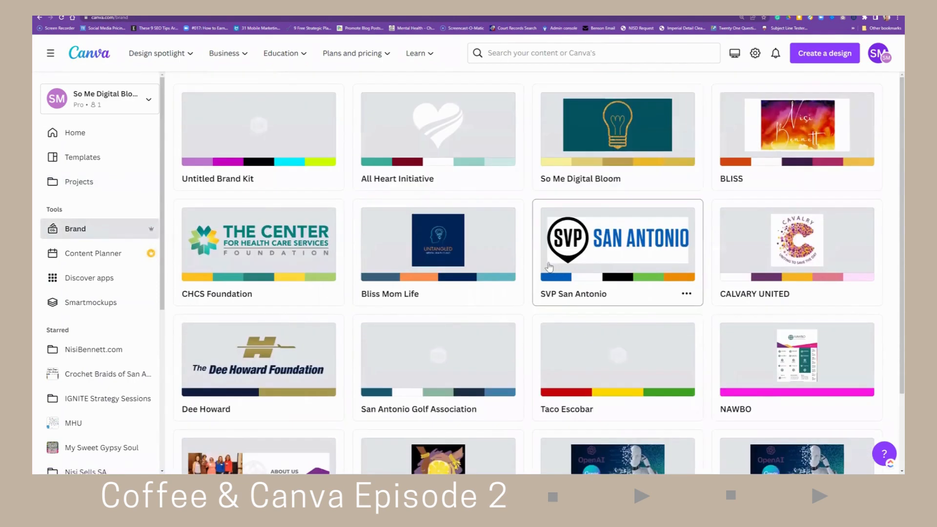
pyautogui.click(75, 135)
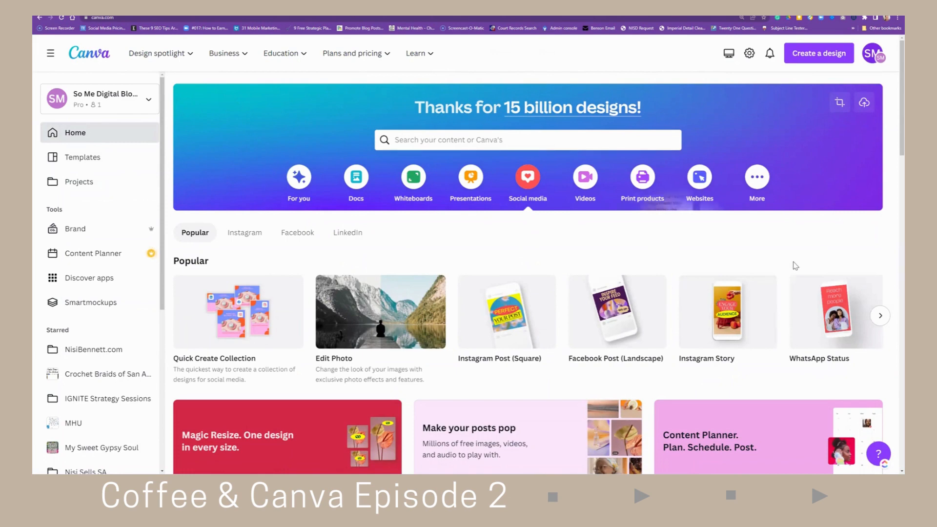
pyautogui.moveTo(810, 279)
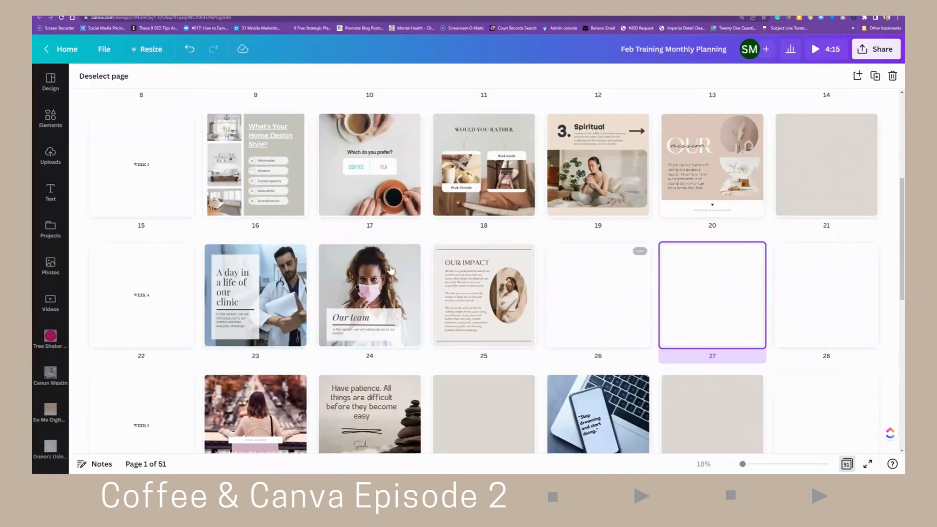
# - Open the design's Share menu and look through all the sharing, social and save options
pyautogui.scroll(5, 391, 269)
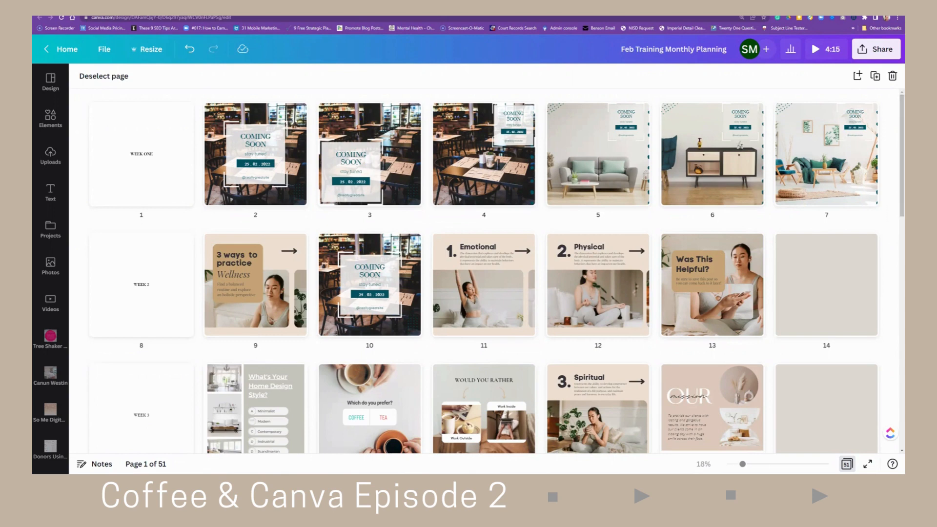
pyautogui.click(864, 51)
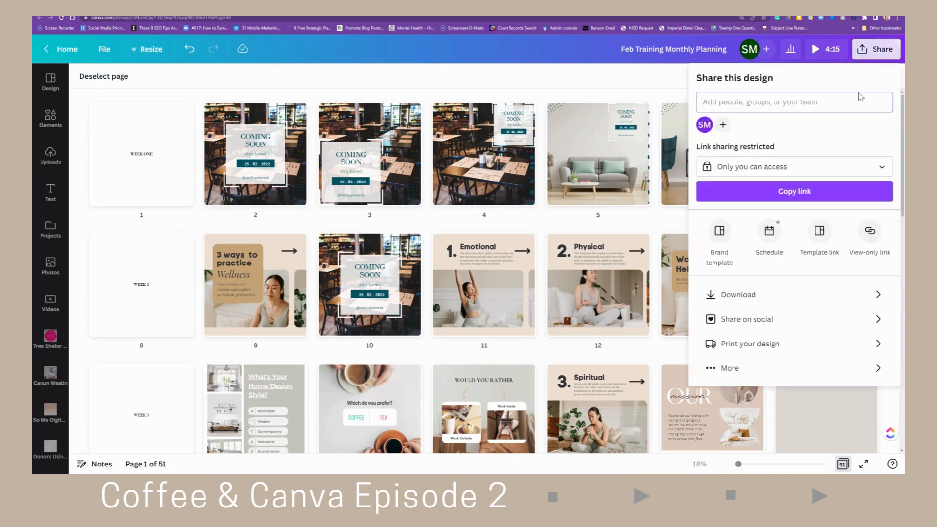
pyautogui.click(738, 371)
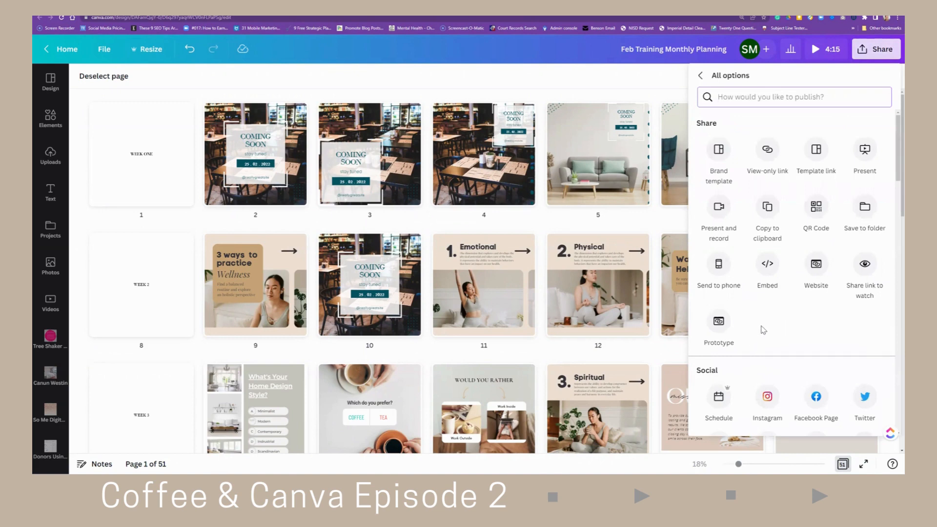
pyautogui.scroll(-7, 764, 331)
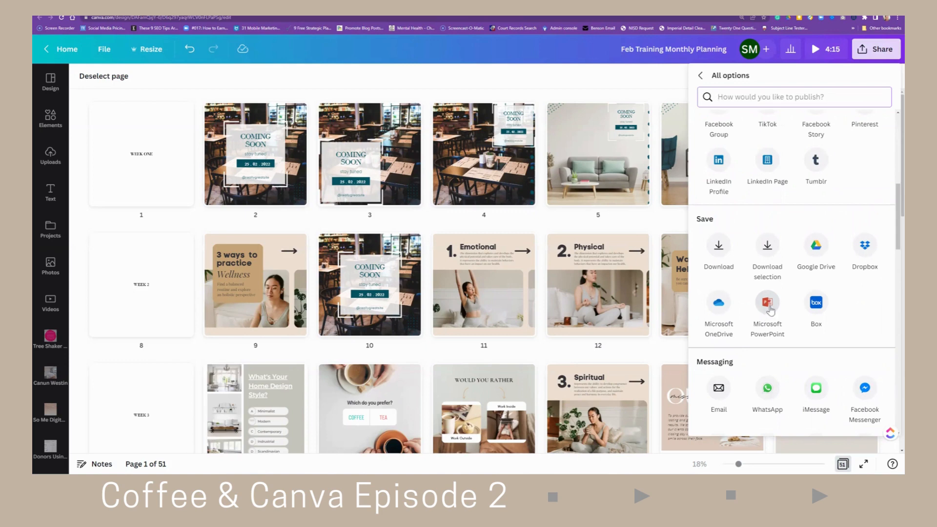
pyautogui.click(588, 476)
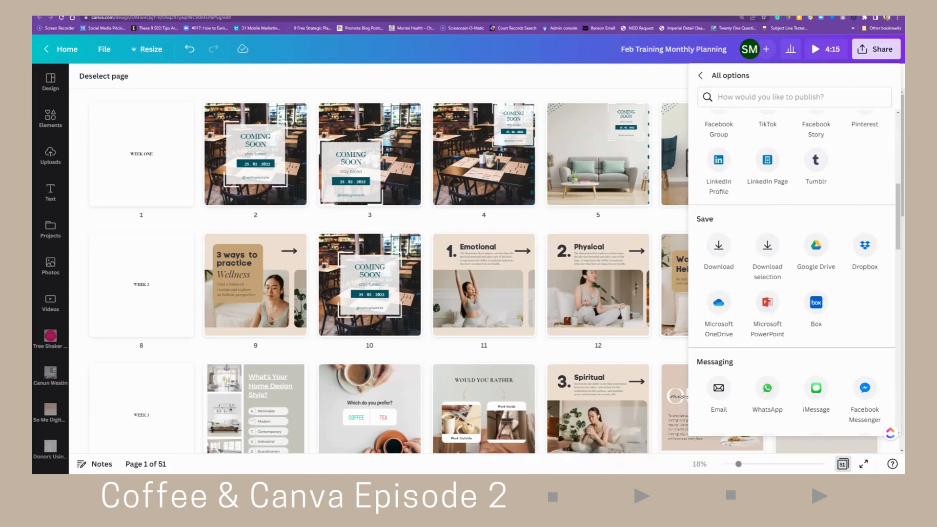
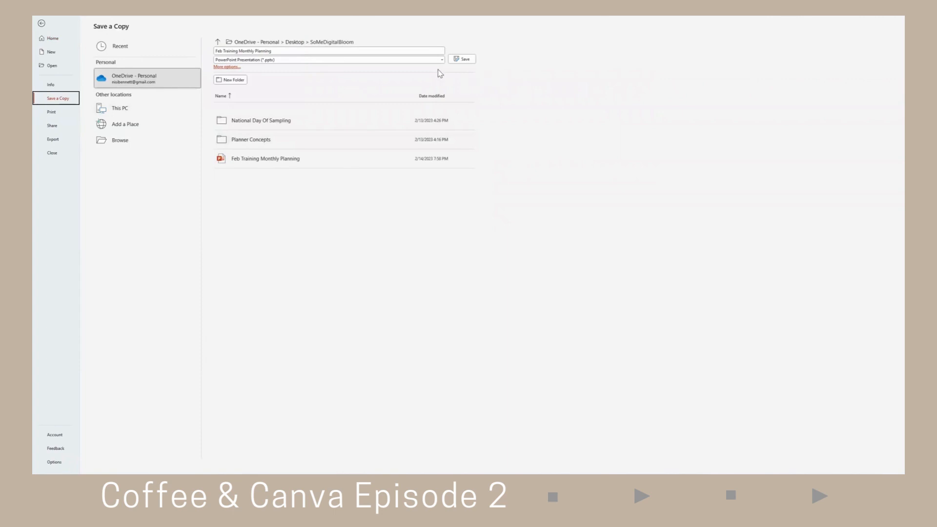
pyautogui.click(429, 59)
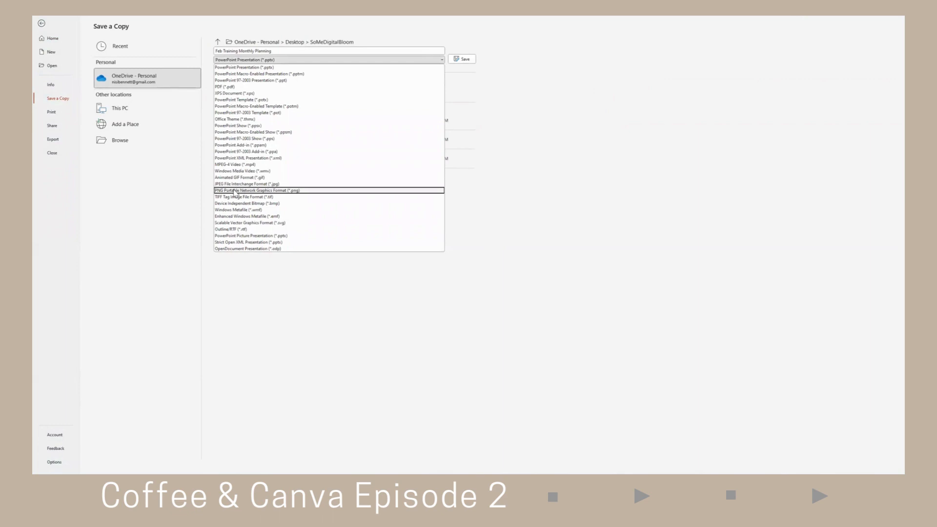
pyautogui.click(234, 190)
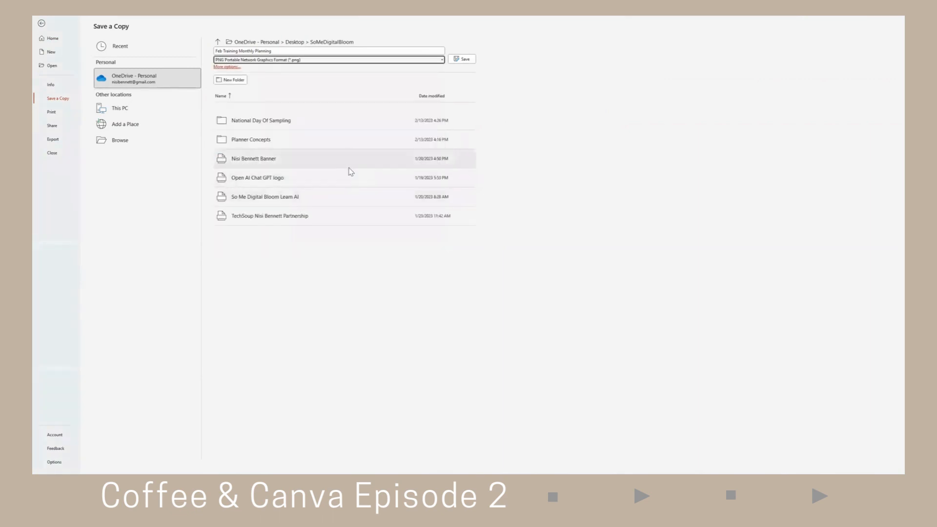
pyautogui.click(465, 60)
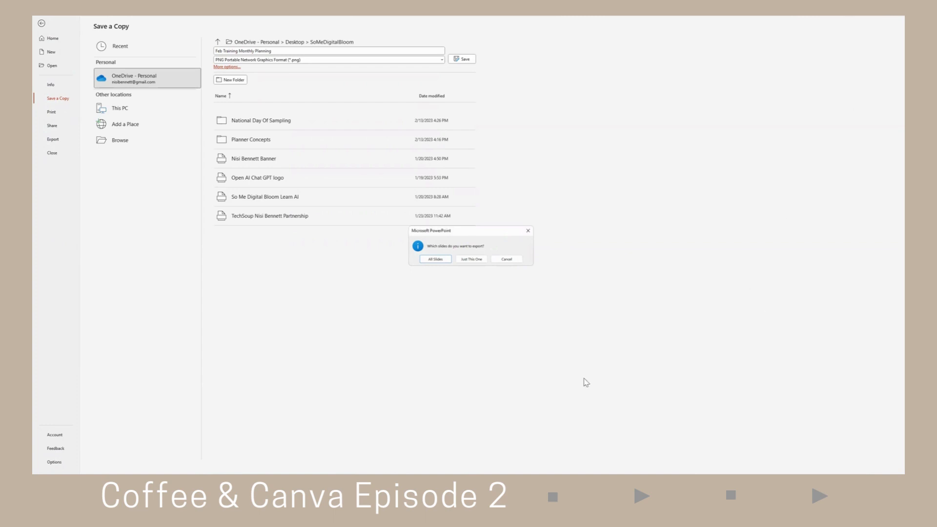
pyautogui.click(512, 261)
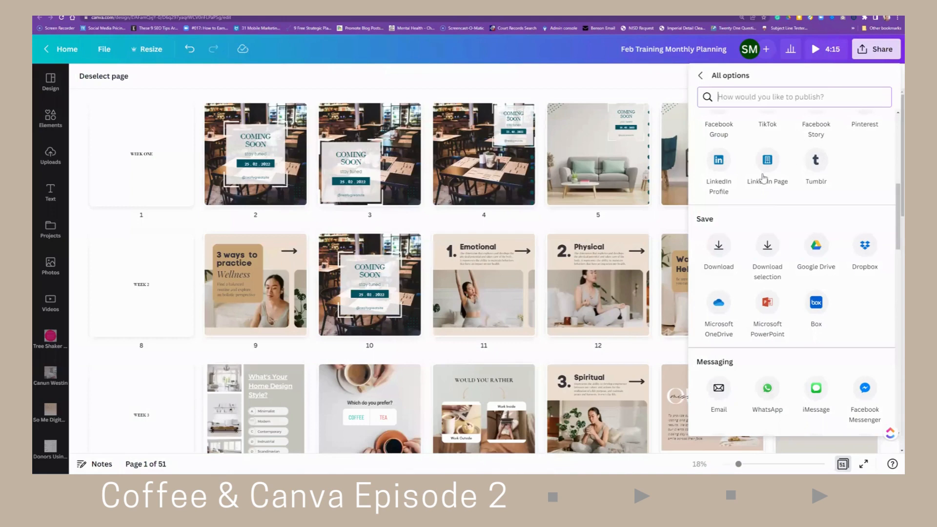
# - Scroll through all of the Share panel's publishing, saving, messaging and app options, then close the panel
pyautogui.scroll(-2, 771, 244)
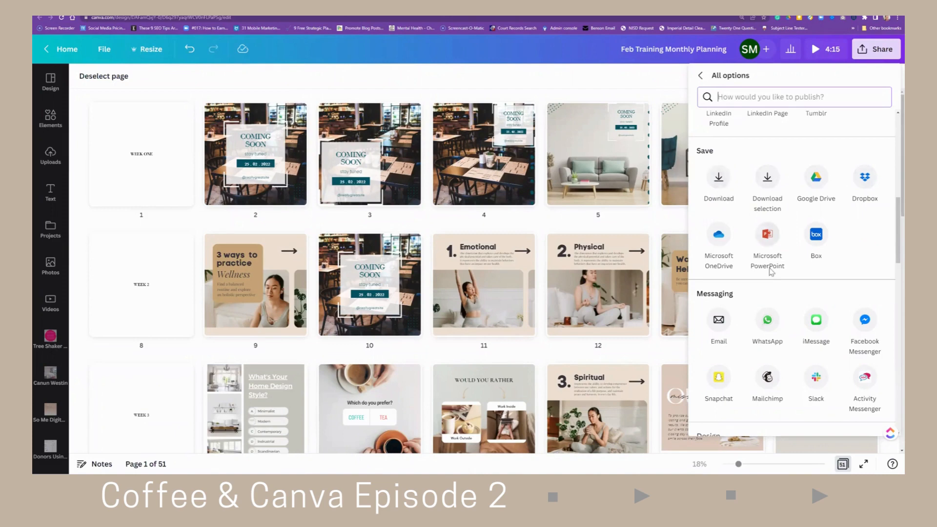
pyautogui.scroll(-2, 757, 218)
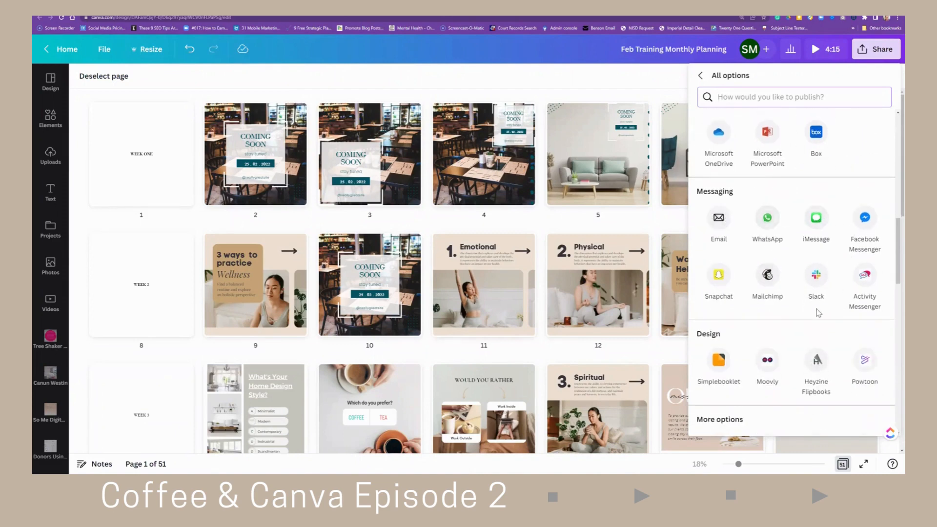
pyautogui.scroll(-1, 829, 312)
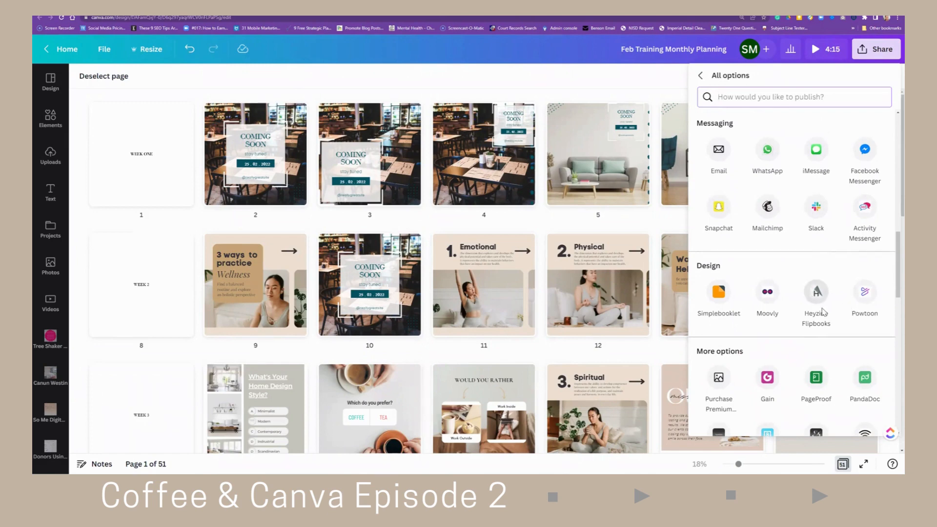
pyautogui.scroll(-1, 828, 320)
pyautogui.scroll(-1, 827, 329)
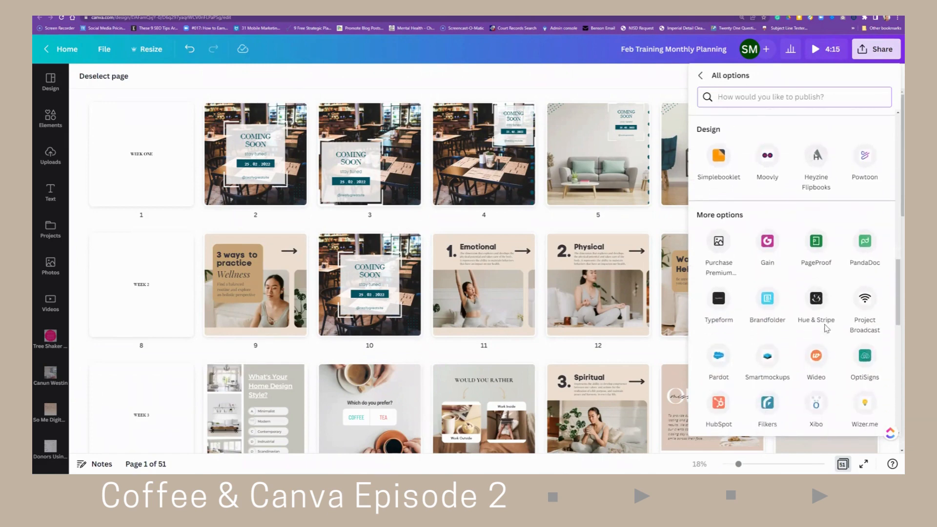
pyautogui.scroll(-1, 826, 329)
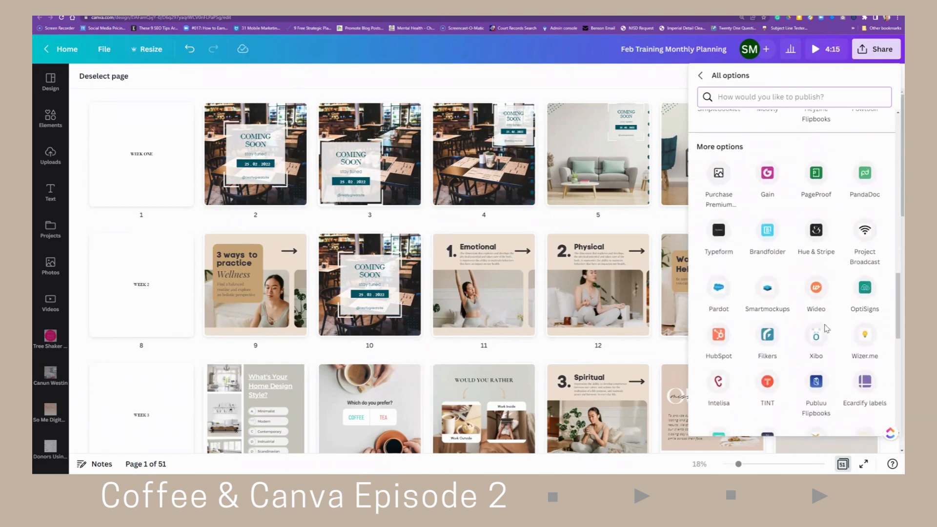
pyautogui.scroll(-1, 826, 329)
pyautogui.scroll(-2, 827, 329)
pyautogui.scroll(-1, 826, 329)
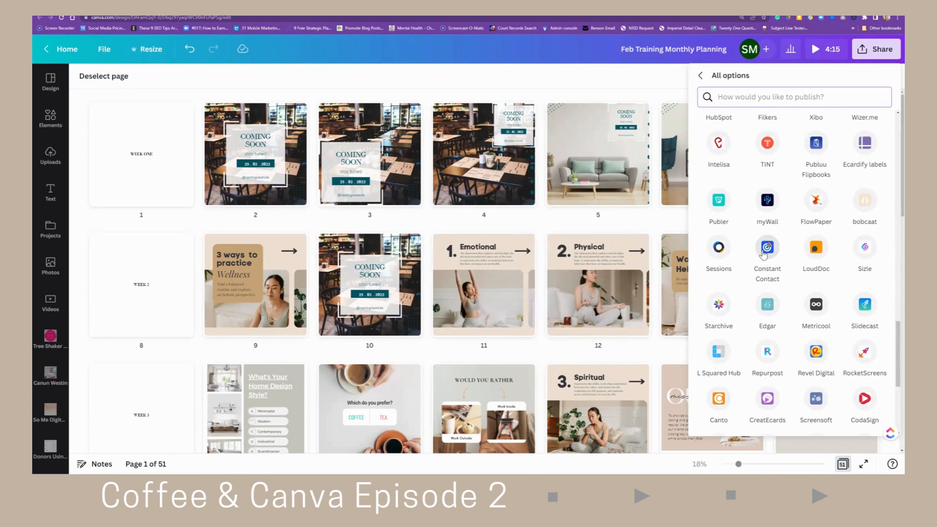
pyautogui.scroll(-2, 768, 264)
pyautogui.scroll(-2, 773, 273)
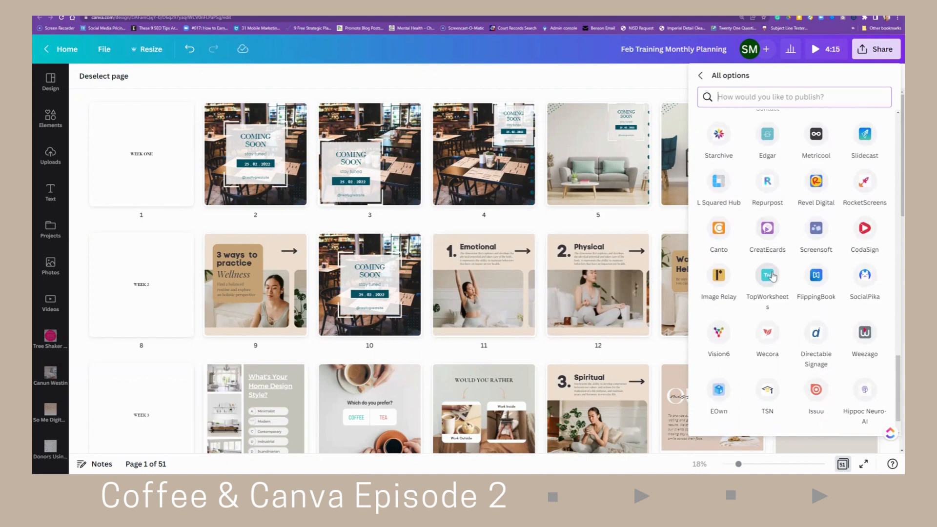
pyautogui.scroll(-1, 776, 286)
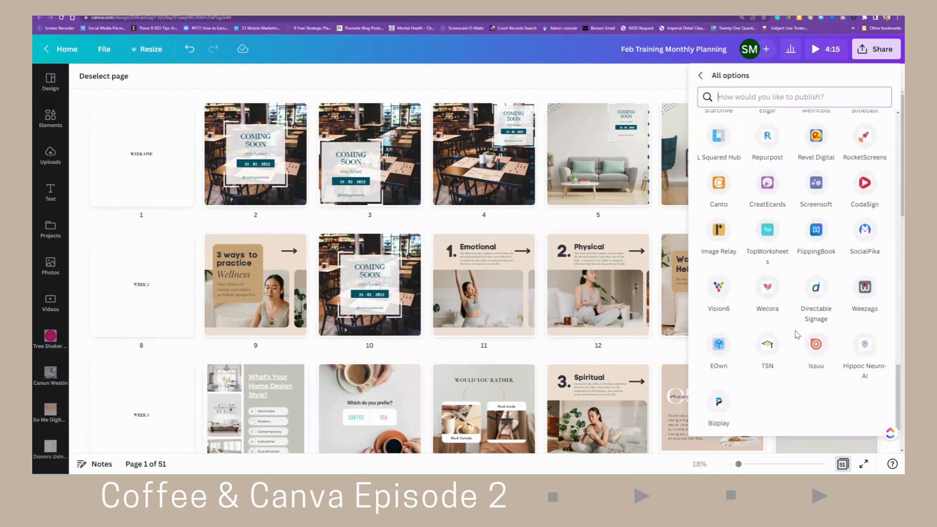
pyautogui.scroll(8, 797, 336)
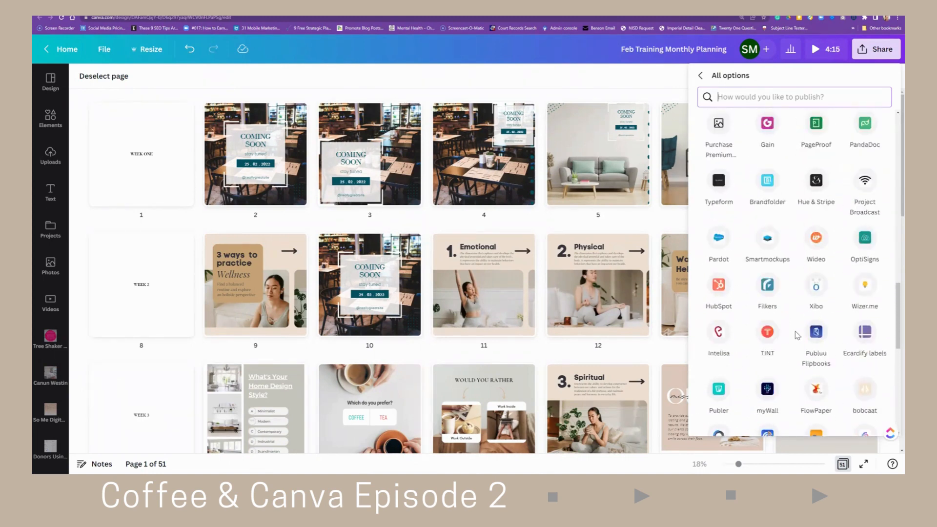
pyautogui.scroll(4, 797, 335)
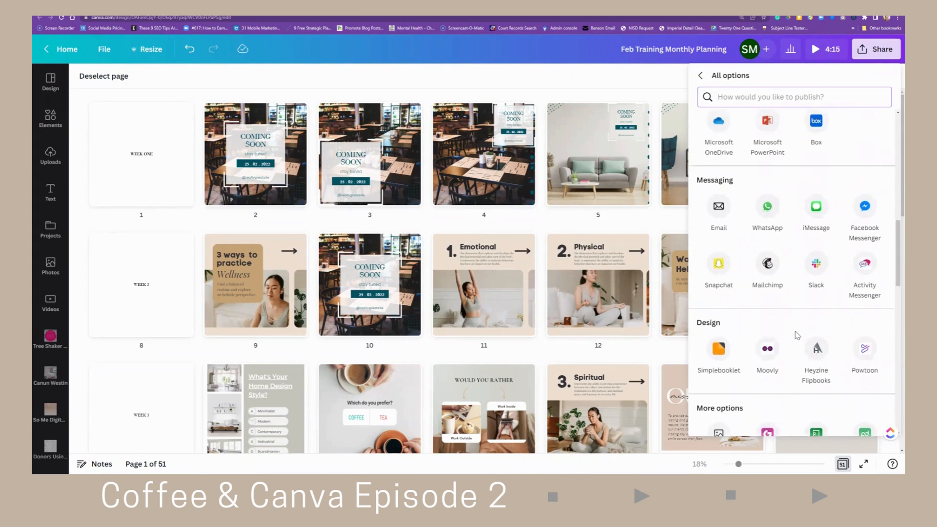
pyautogui.scroll(5, 798, 336)
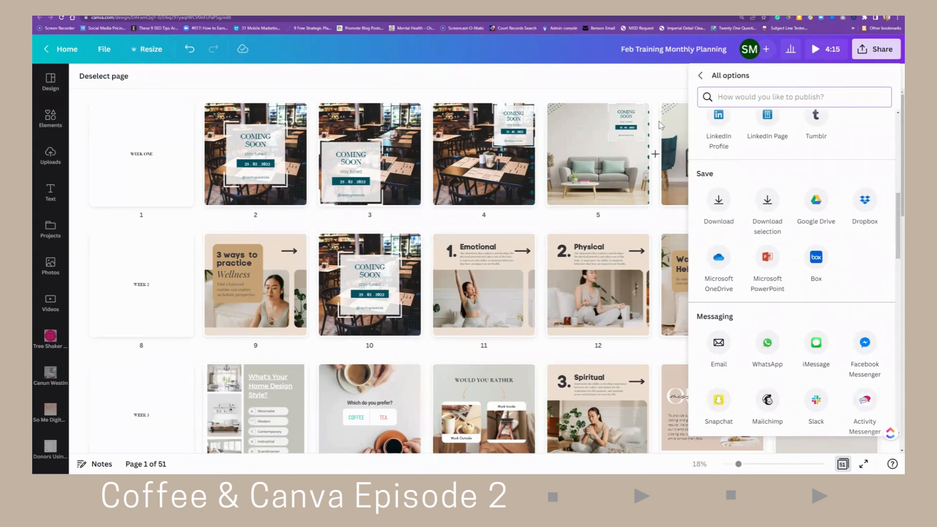
pyautogui.click(647, 86)
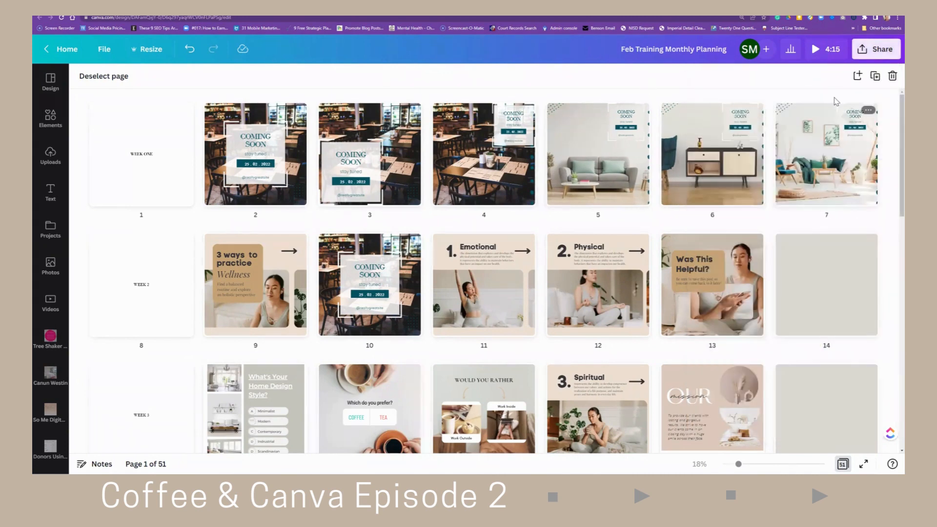
# - Open the Share menu's Schedule calendar to view scheduling options, then close it
pyautogui.click(875, 51)
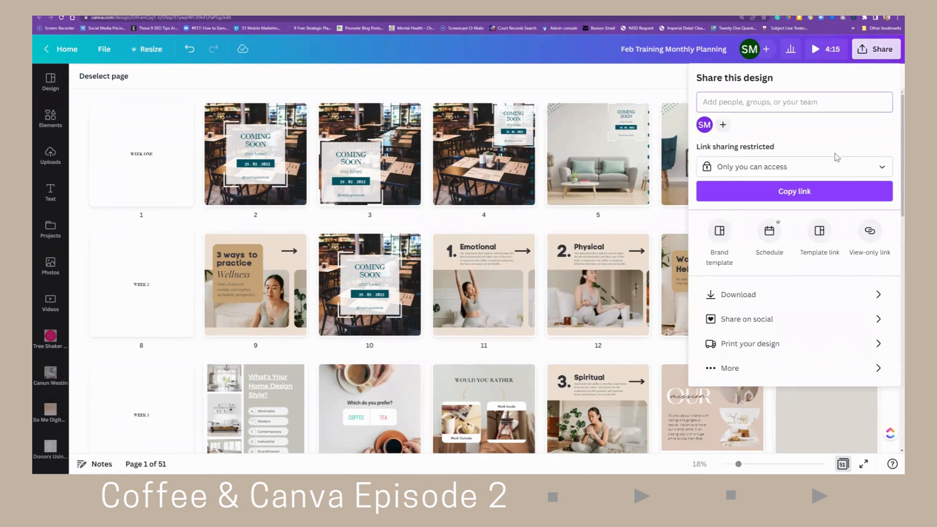
pyautogui.click(768, 240)
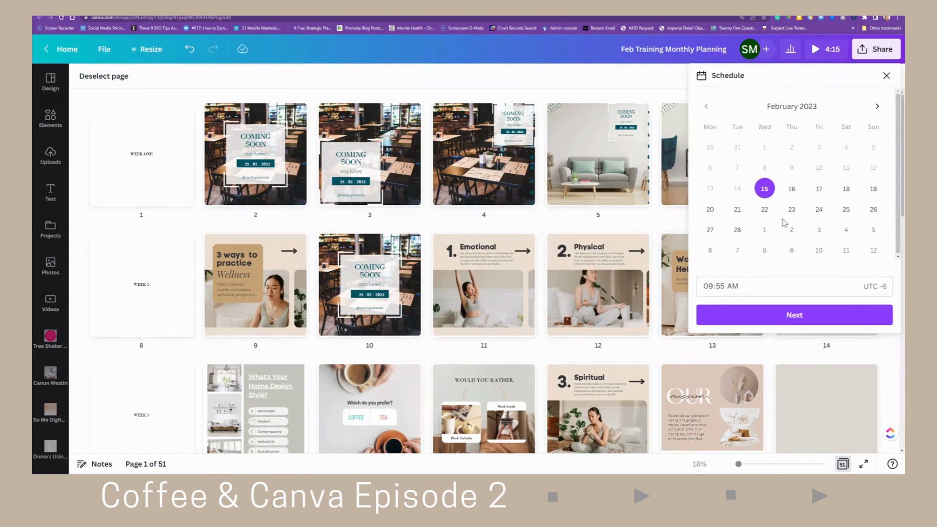
pyautogui.click(633, 82)
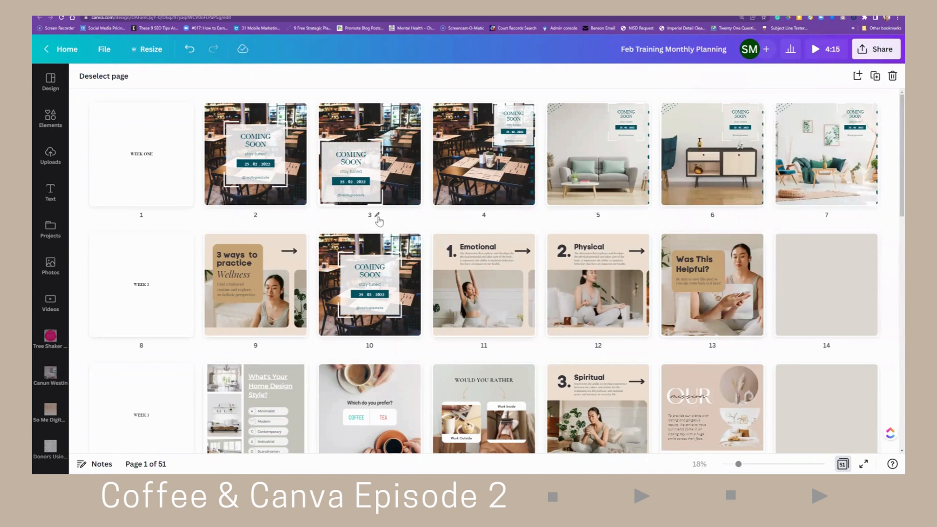
# - Switch to the Welcome to Canva Docs tab and scroll through its introduction
pyautogui.click(376, 217)
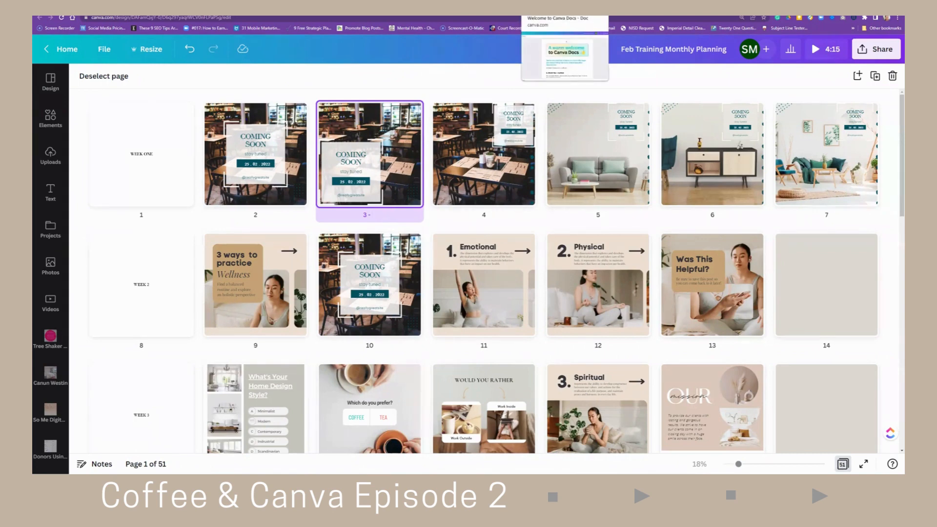
pyautogui.click(565, 16)
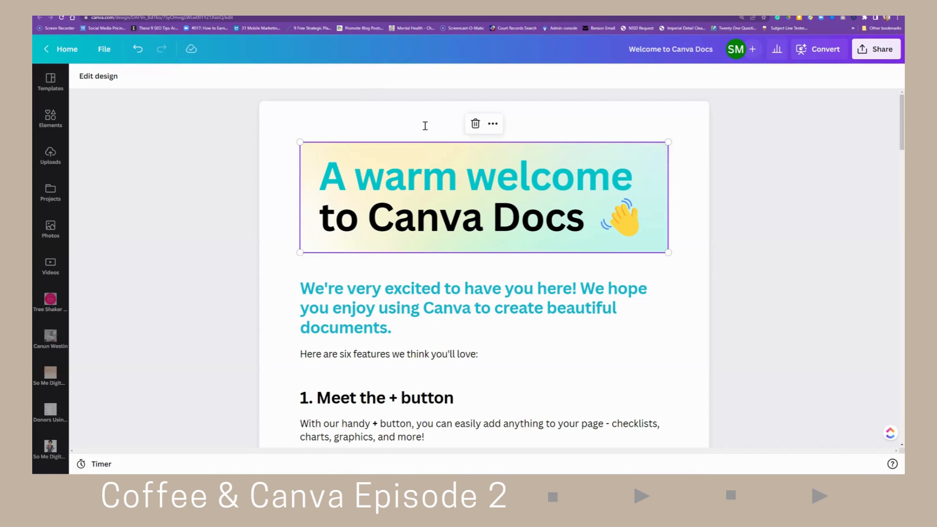
pyautogui.scroll(-4, 535, 257)
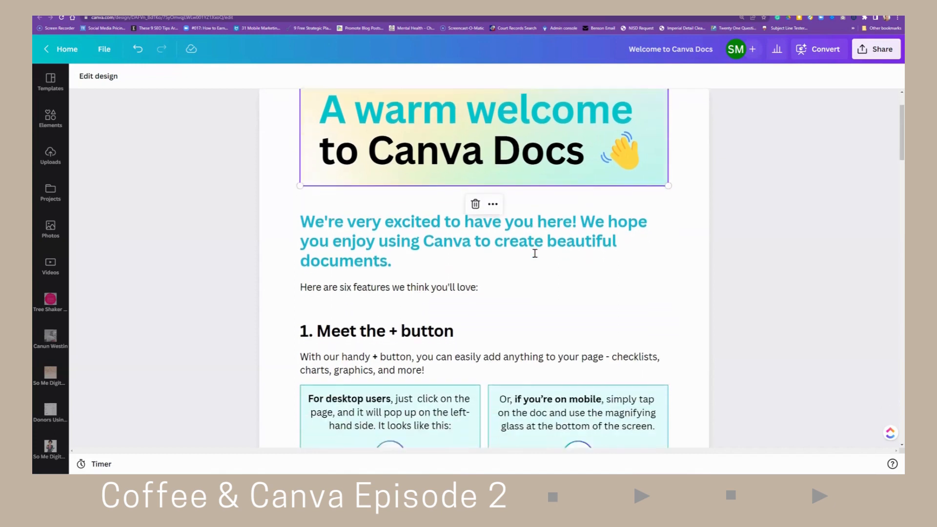
pyautogui.scroll(-3, 504, 236)
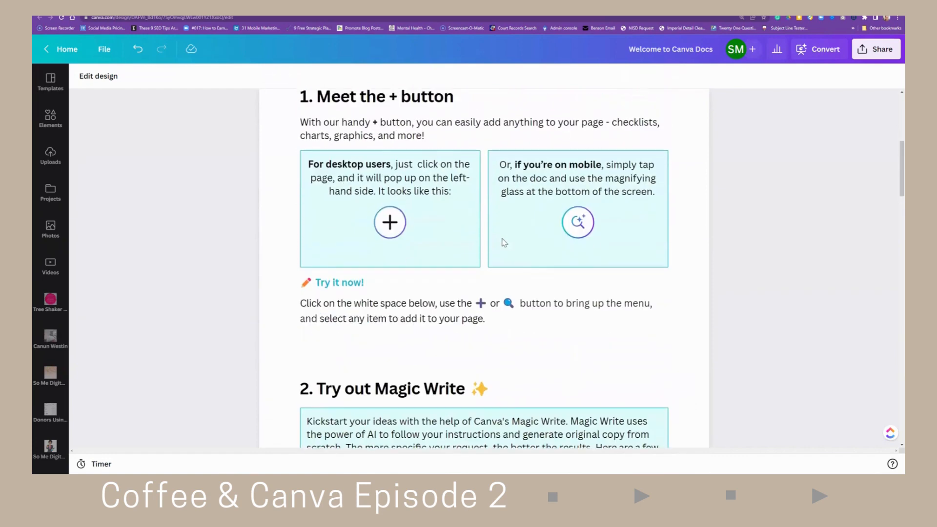
pyautogui.scroll(6, 504, 242)
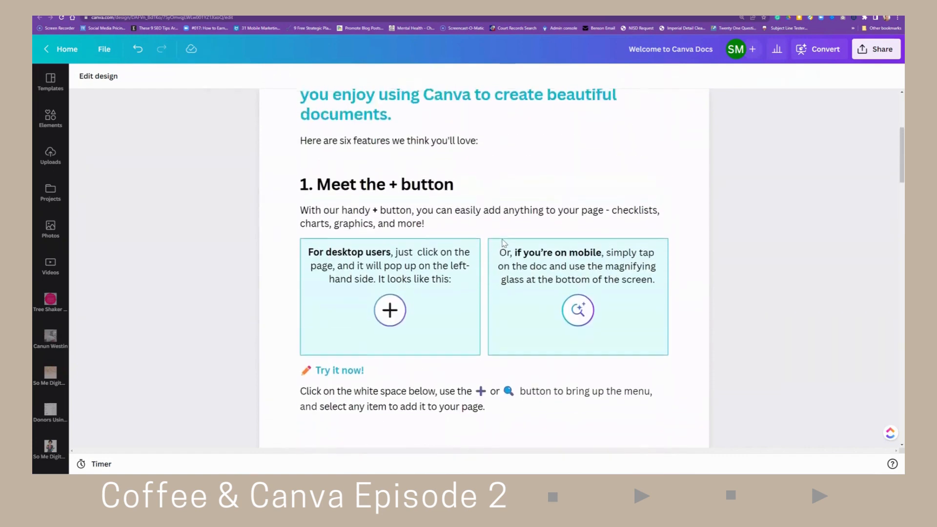
pyautogui.scroll(1, 502, 239)
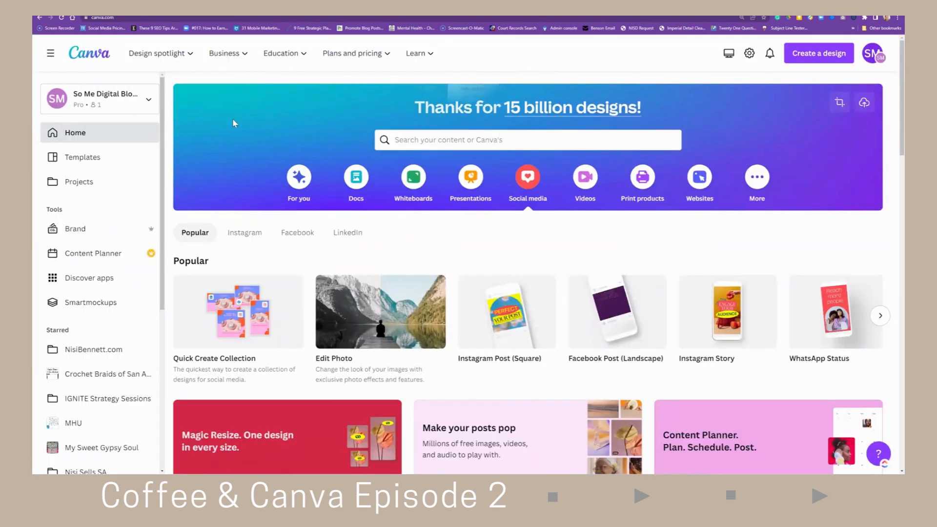
# - Start a new blank Doc from the Docs category on the Canva home page and dismiss the shopping pop-up
pyautogui.click(359, 183)
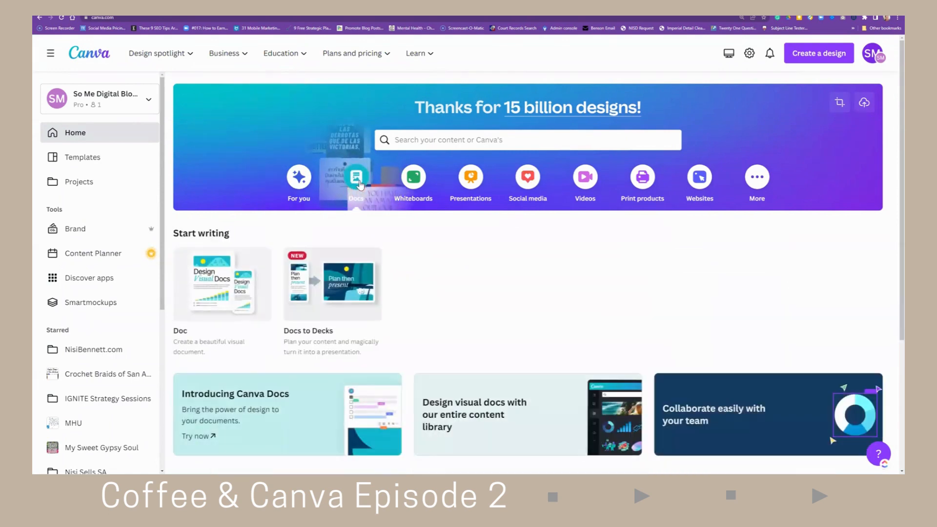
pyautogui.click(225, 292)
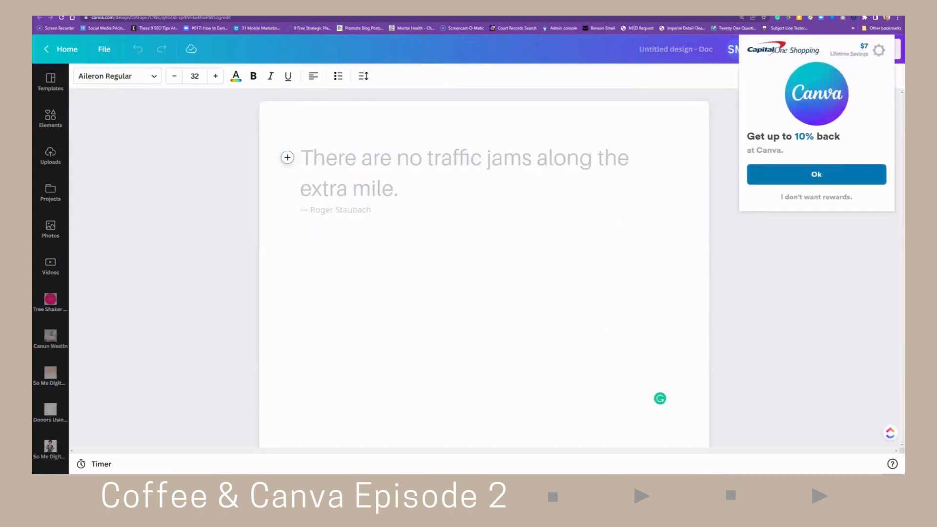
pyautogui.click(805, 199)
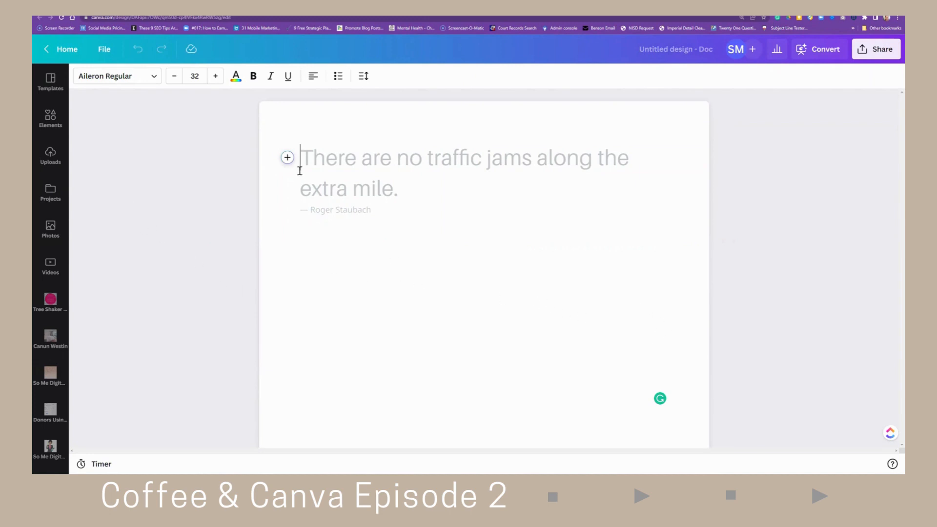
# - Use Magic Write in the new doc to generate "10 quotes about pets"
pyautogui.click(288, 158)
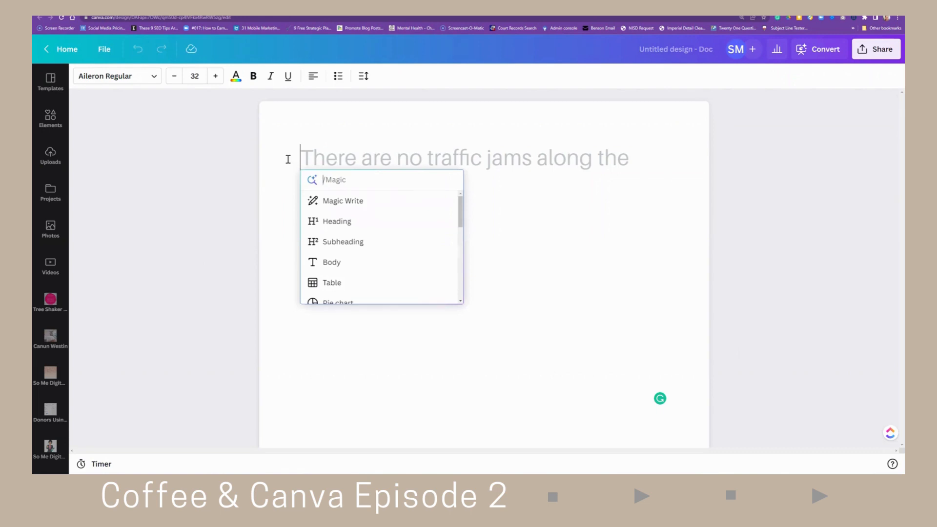
pyautogui.click(335, 206)
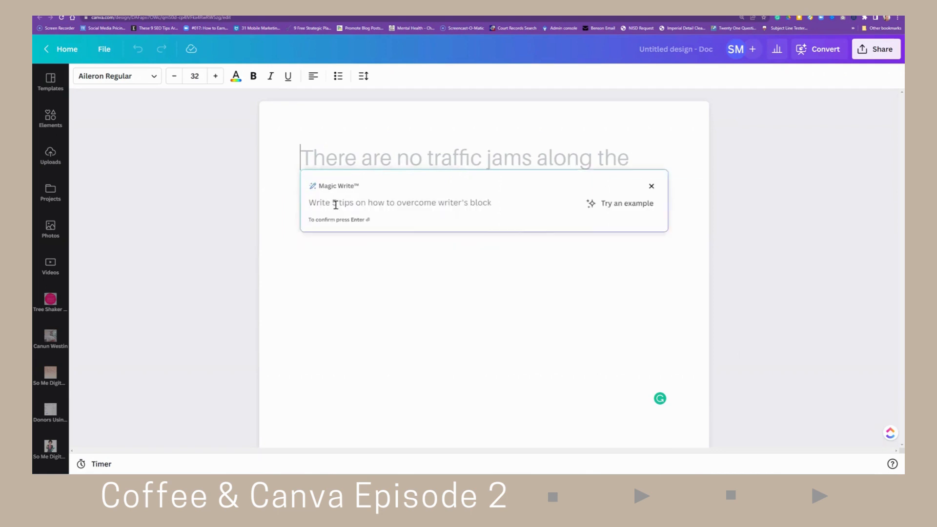
pyautogui.write('10 quote')
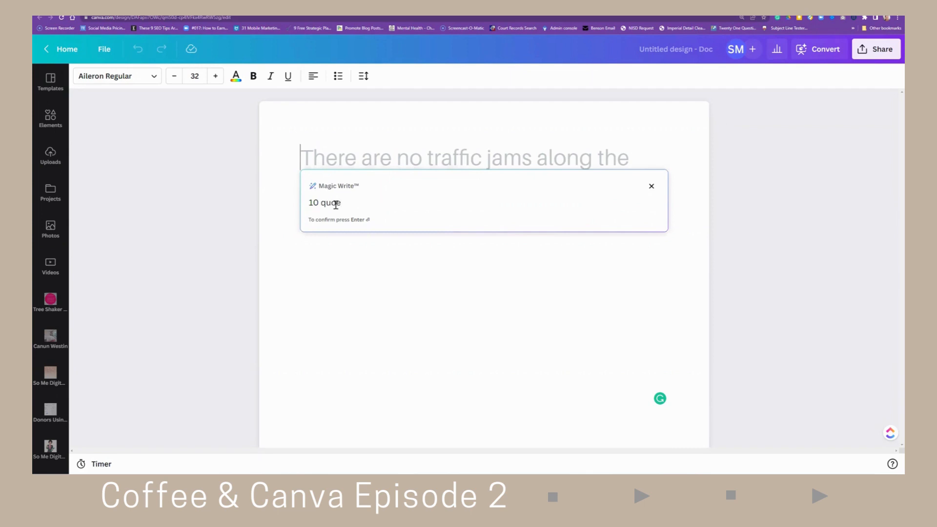
pyautogui.write('s about pets')
pyautogui.press('Return')
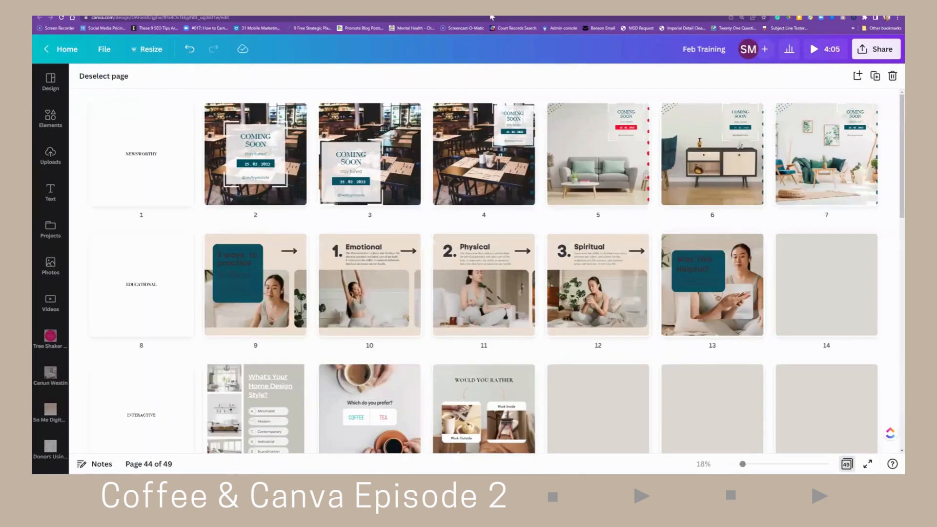
pyautogui.scroll(-5, 442, 323)
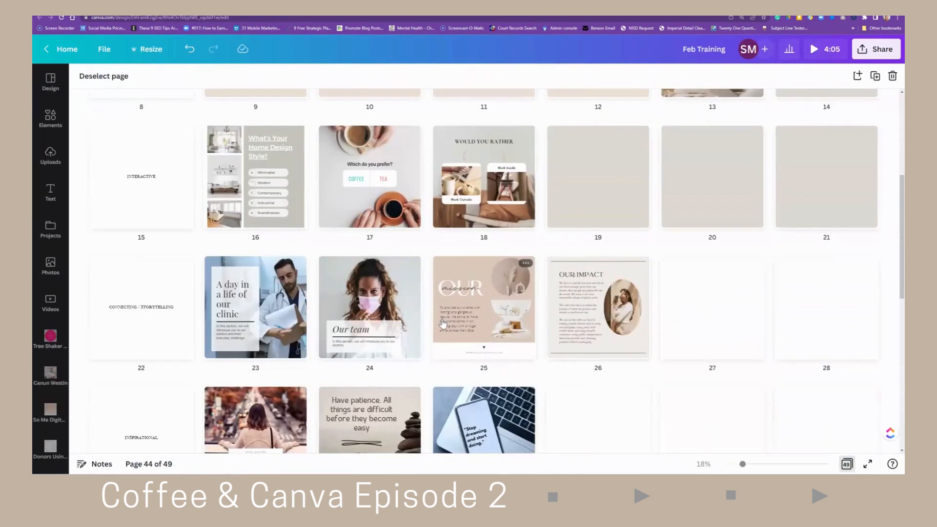
pyautogui.scroll(-3, 442, 323)
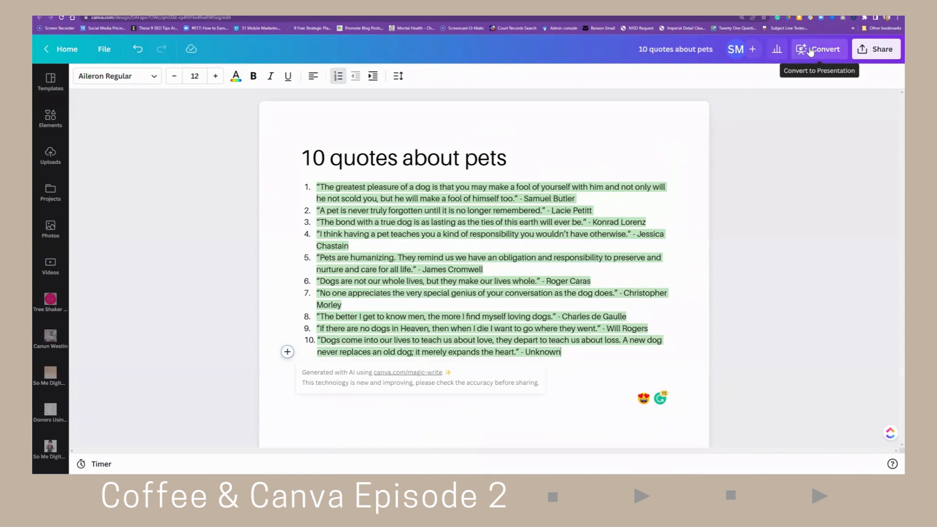
# - Open Convert to Presentation for the doc and switch the design choices to the BLISS brand kit
pyautogui.click(811, 51)
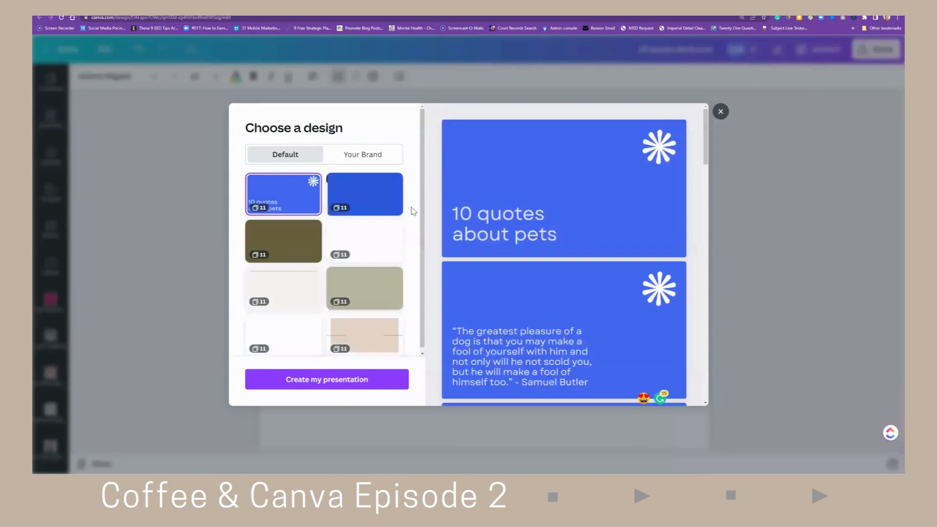
pyautogui.scroll(-2, 523, 246)
pyautogui.scroll(-5, 524, 247)
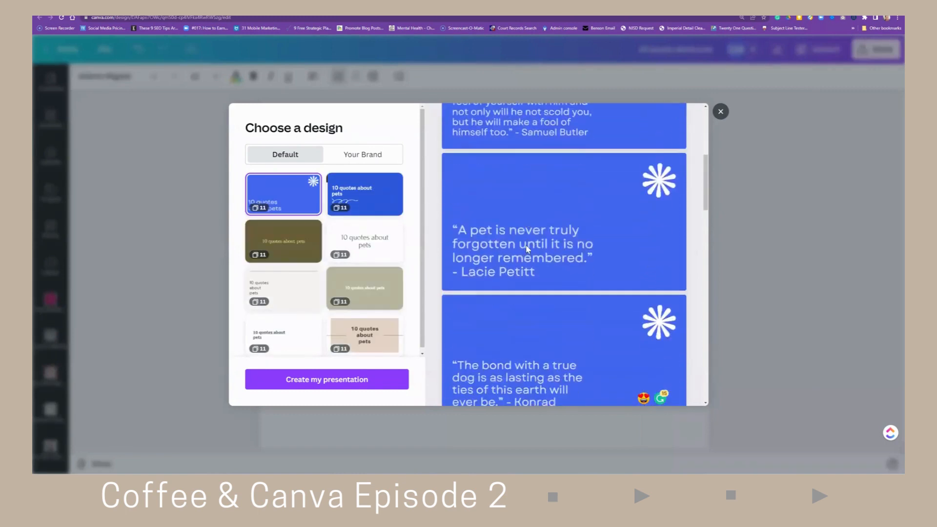
pyautogui.click(366, 156)
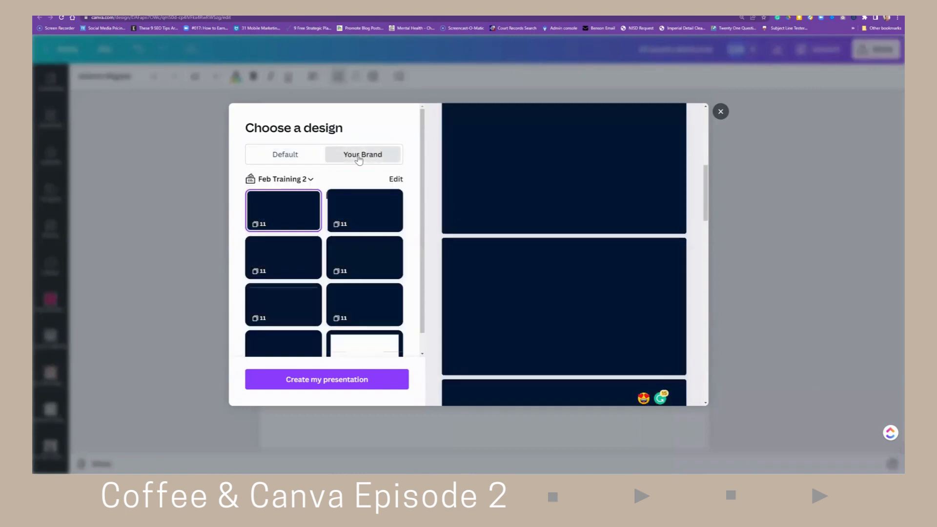
pyautogui.scroll(-1, 363, 239)
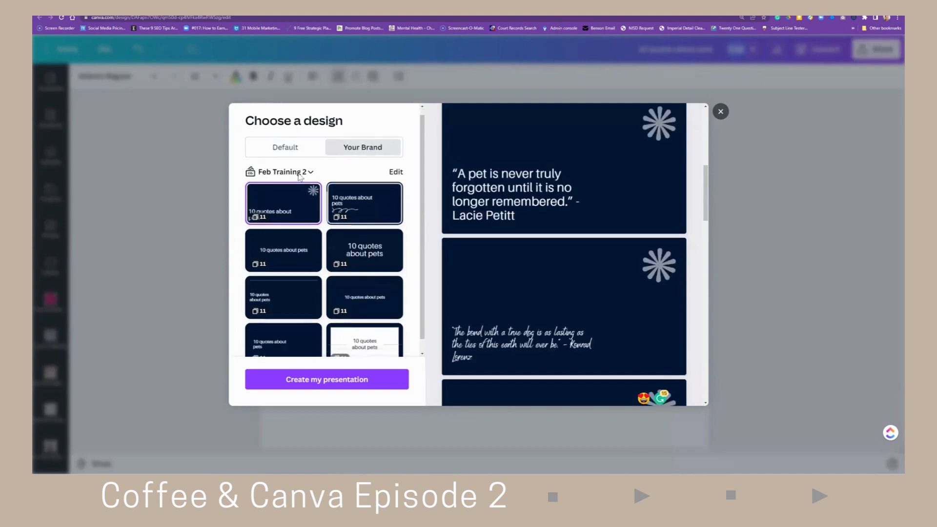
pyautogui.scroll(1, 364, 238)
pyautogui.click(305, 181)
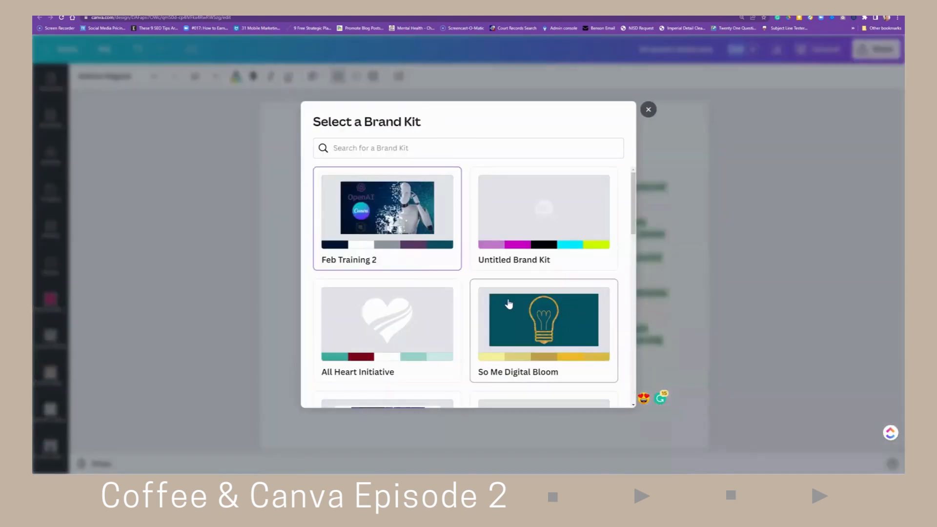
pyautogui.scroll(-3, 418, 268)
pyautogui.click(420, 275)
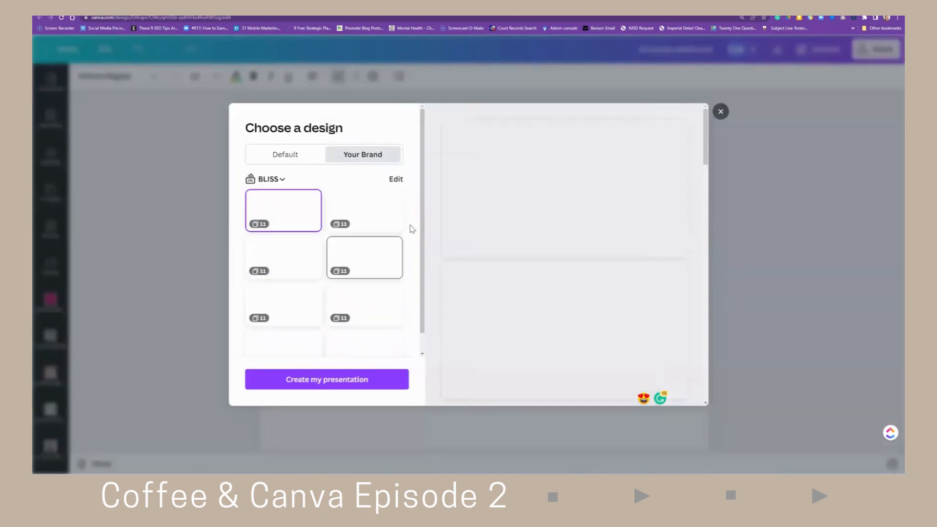
# - Choose the white-framed orange BLISS design and create the presentation from the pet quotes
pyautogui.scroll(-3, 499, 235)
pyautogui.scroll(-1, 329, 233)
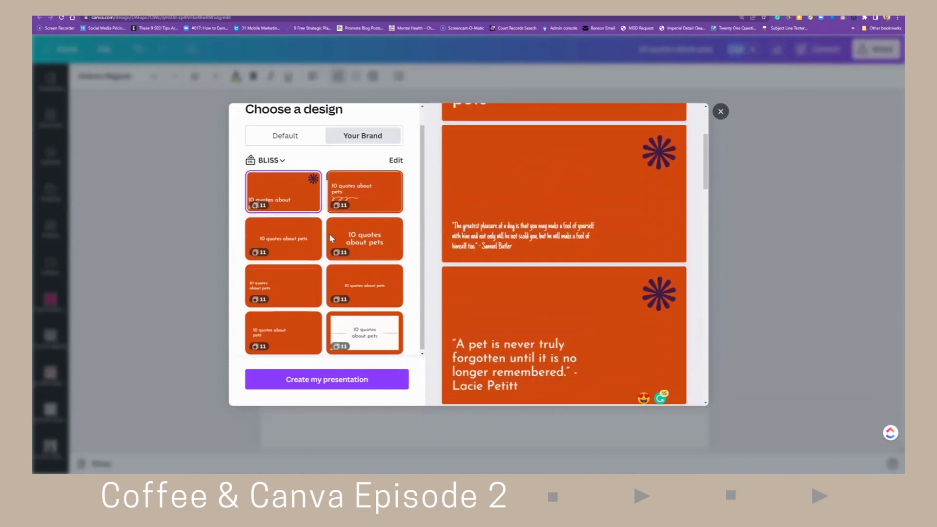
pyautogui.click(363, 324)
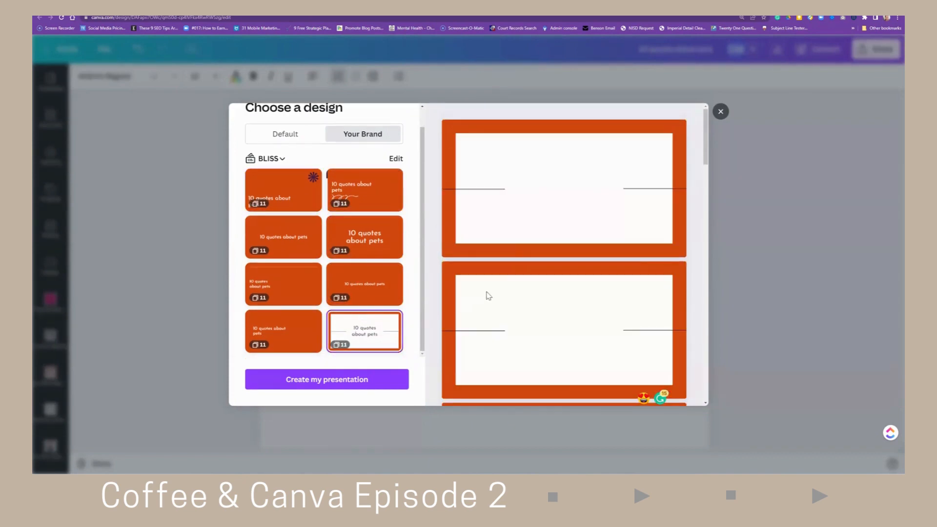
pyautogui.scroll(-3, 487, 295)
pyautogui.scroll(-4, 487, 295)
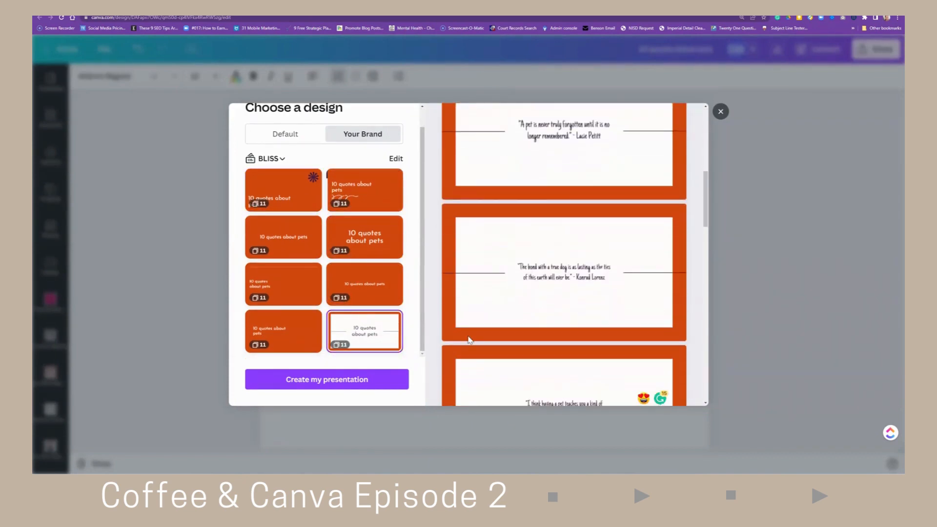
pyautogui.click(389, 378)
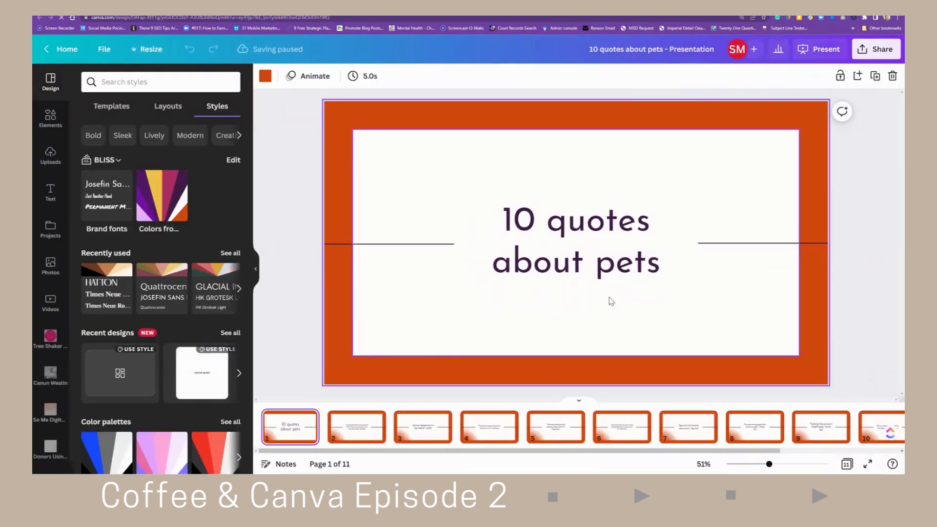
# - Browse through the generated presentation's slides one by one
pyautogui.scroll(-2, 430, 325)
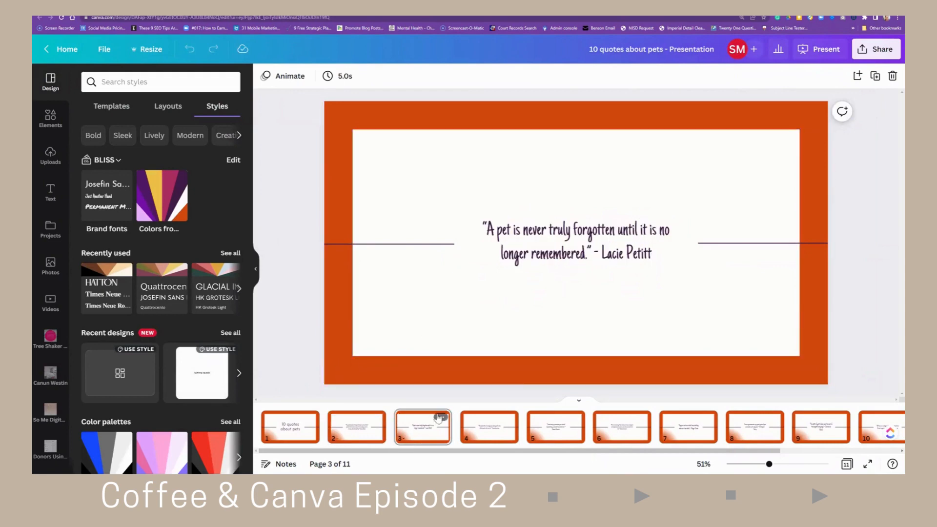
pyautogui.click(482, 420)
pyautogui.click(570, 419)
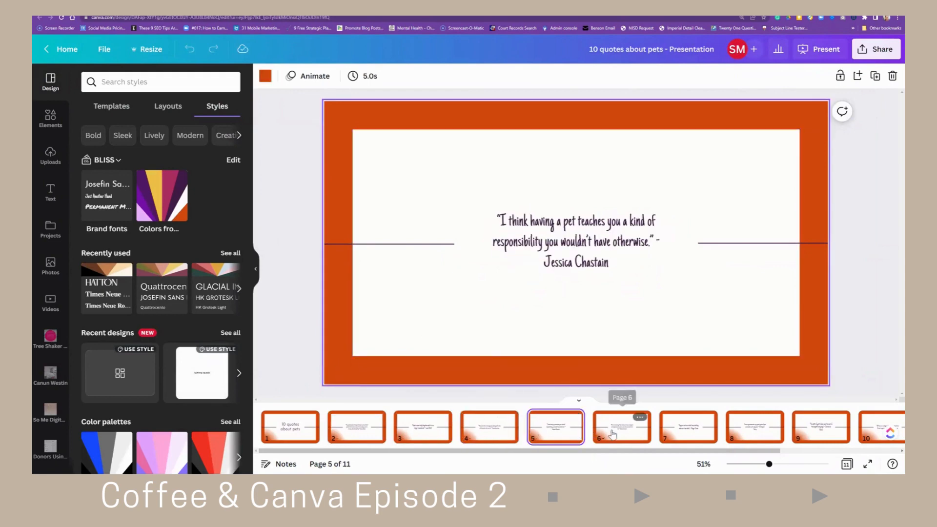
pyautogui.click(613, 434)
pyautogui.click(684, 437)
pyautogui.click(755, 433)
pyautogui.click(825, 438)
pyautogui.click(874, 432)
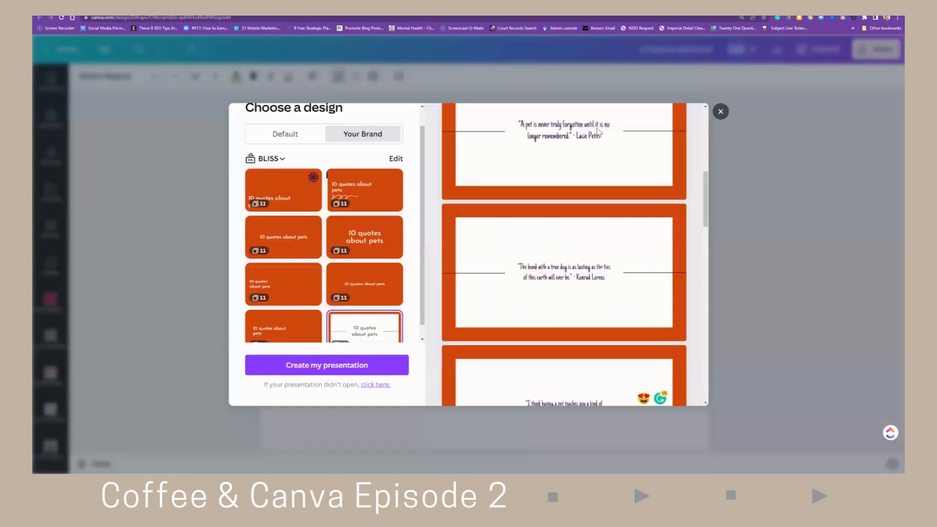
# - Close the design chooser in the doc and add blank lines below the pet quotes list
pyautogui.click(719, 112)
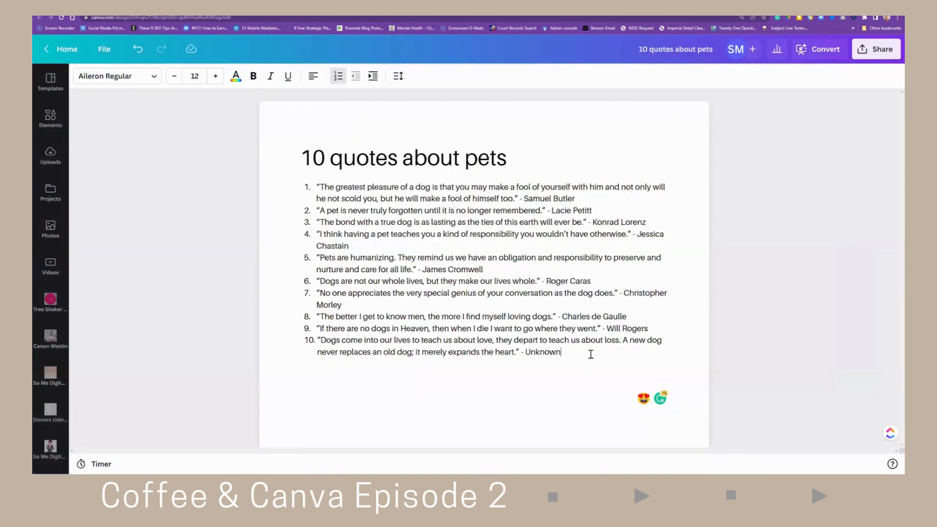
pyautogui.press('Return')
pyautogui.press('Return')
pyautogui.press('Return')
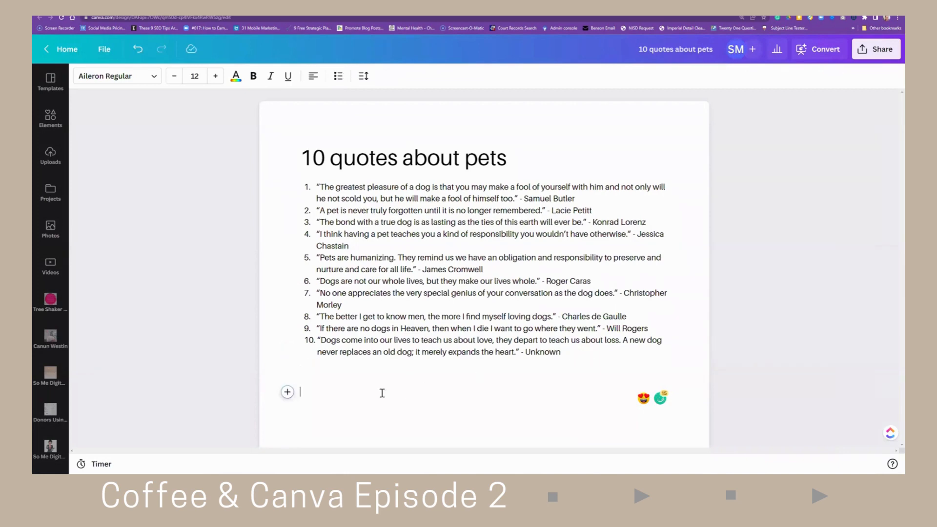
# - Use Magic Write on the new line to generate "steps to making lunch"
pyautogui.click(287, 393)
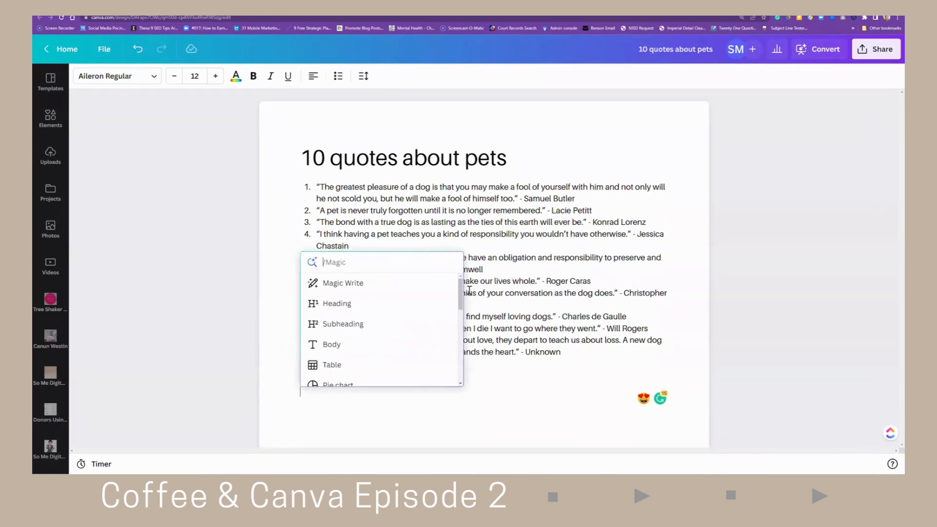
pyautogui.click(345, 284)
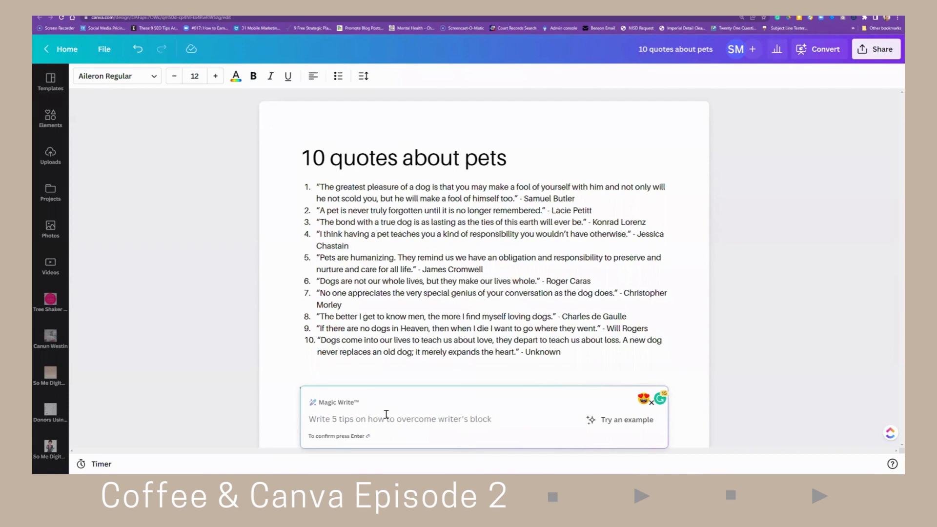
pyautogui.write('10')
pyautogui.press('BackSpace')
pyautogui.press('BackSpace')
pyautogui.press('BackSpace')
pyautogui.write('steps to making')
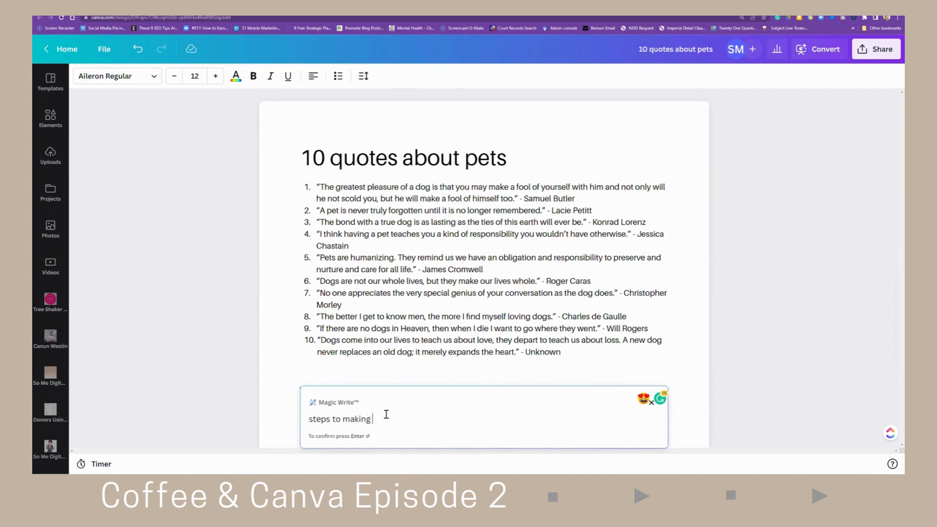
pyautogui.write(' lunch')
pyautogui.press('Return')
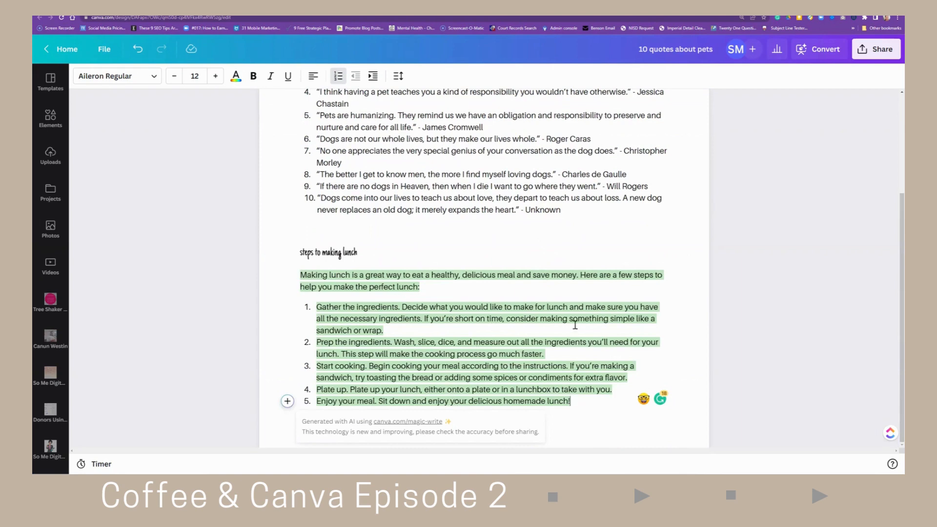
# - Add blank lines below the generated lunch steps and open the insert-block menu there
pyautogui.scroll(3, 555, 321)
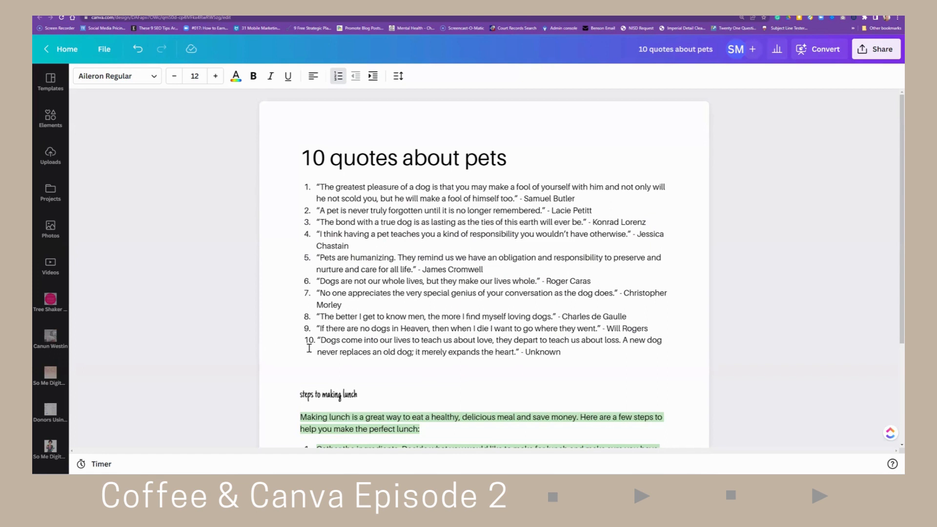
pyautogui.scroll(-3, 337, 351)
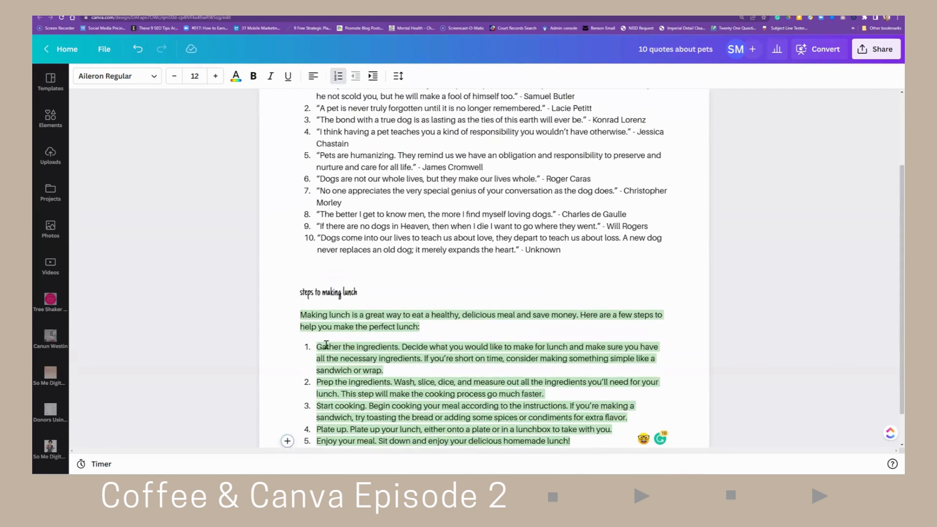
pyautogui.scroll(-1, 352, 350)
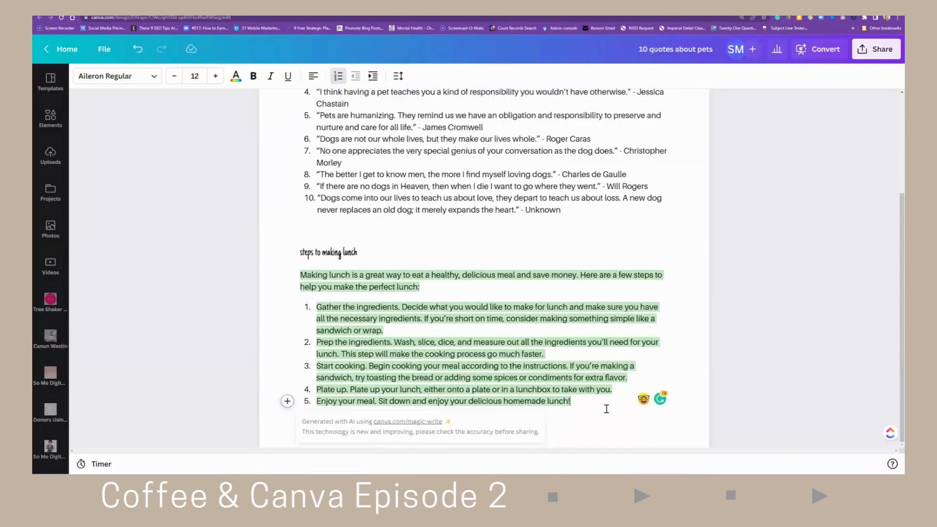
pyautogui.press('Return')
pyautogui.press('Return')
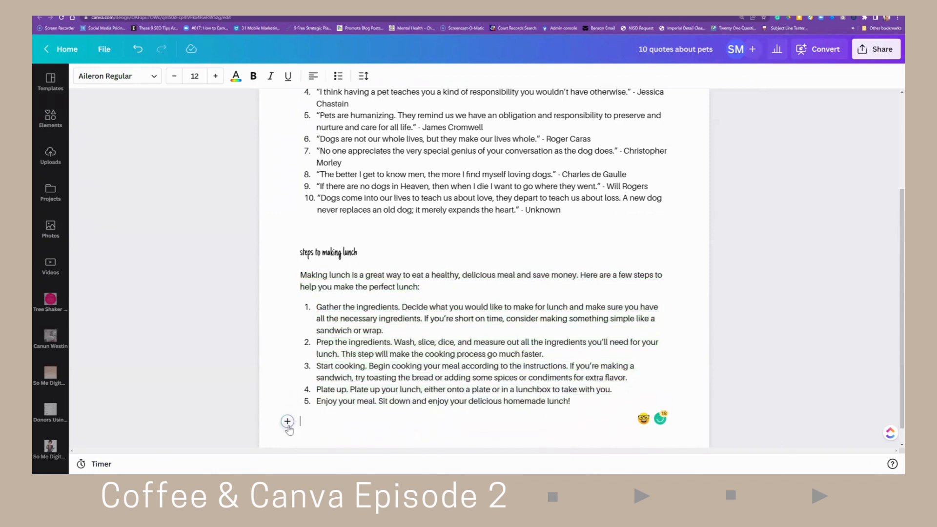
pyautogui.click(288, 422)
pyautogui.click(349, 313)
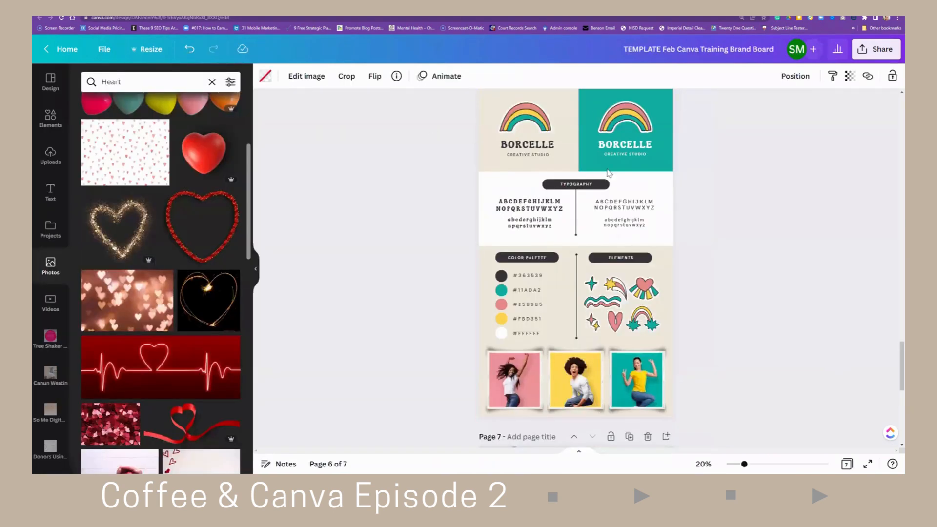
# - Select the welcome text on page 1 of the brand board template and open its font list
pyautogui.moveTo(902, 377); pyautogui.dragTo(836, 104)
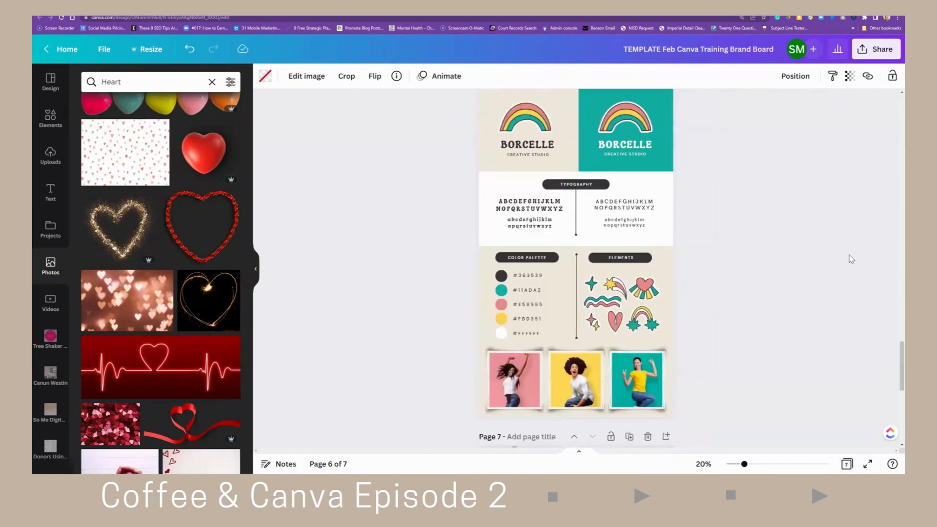
pyautogui.scroll(8, 852, 259)
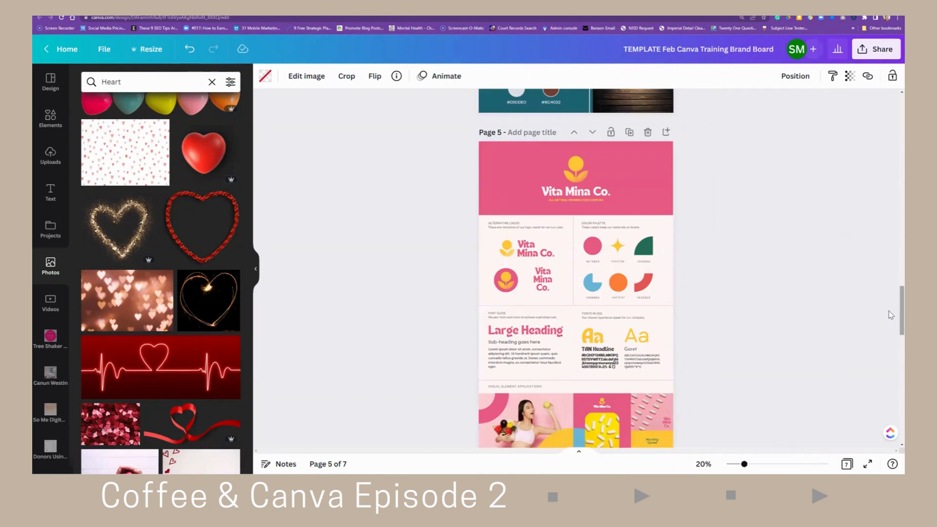
pyautogui.moveTo(902, 313); pyautogui.dragTo(902, 120)
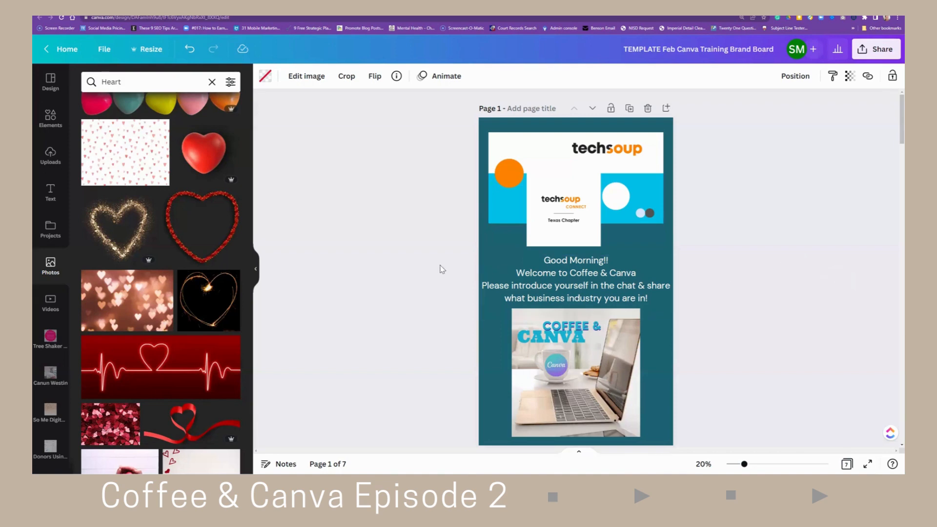
pyautogui.moveTo(555, 272); pyautogui.dragTo(553, 264)
pyautogui.click(553, 267)
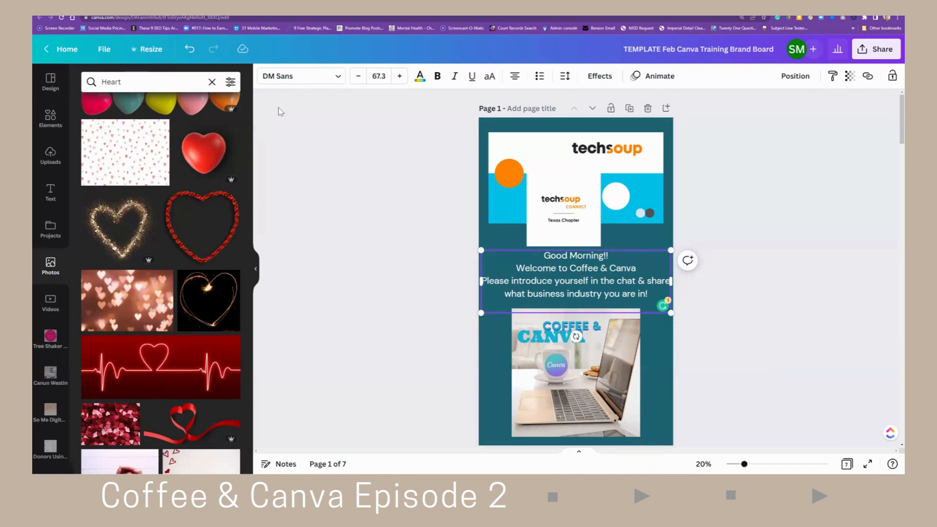
pyautogui.click(276, 77)
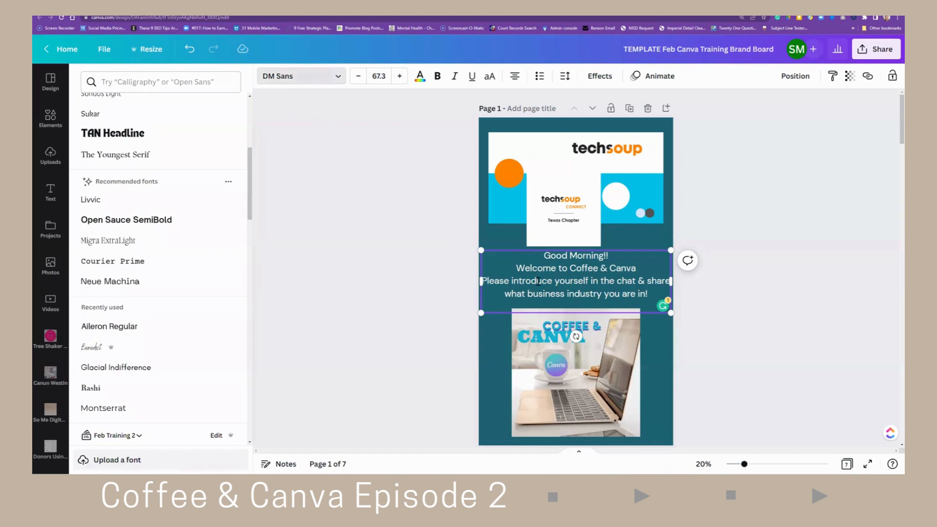
pyautogui.click(490, 357)
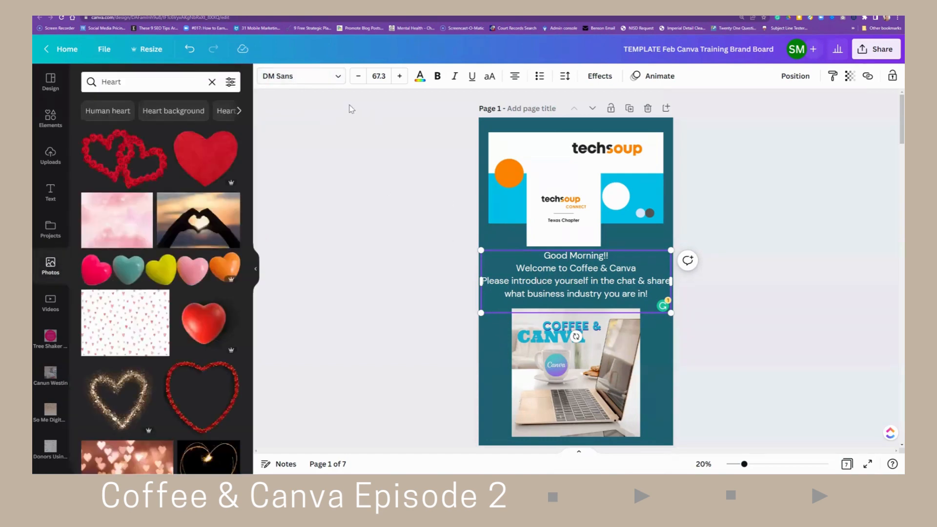